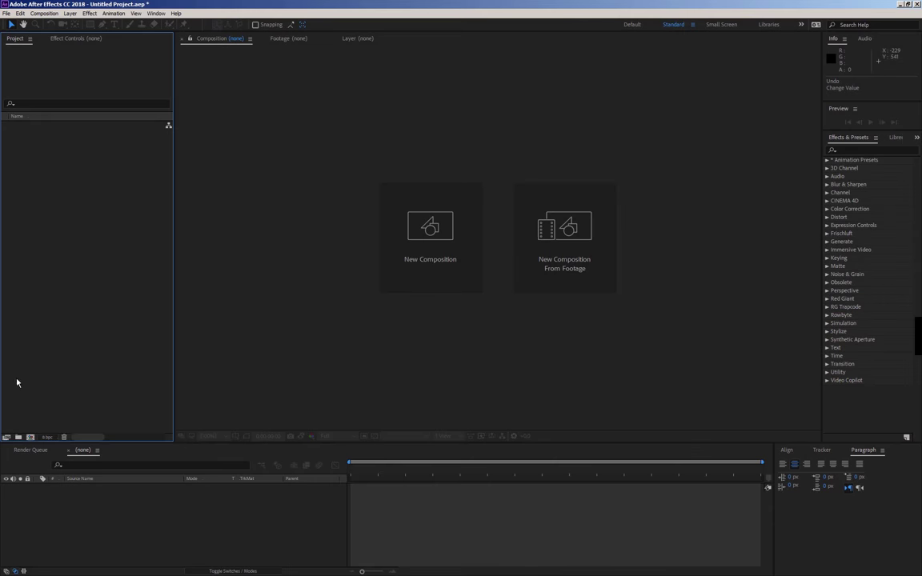
Make a new 1000×1000, 25 fps, 10-second composition named Saber_comp
click(30, 437)
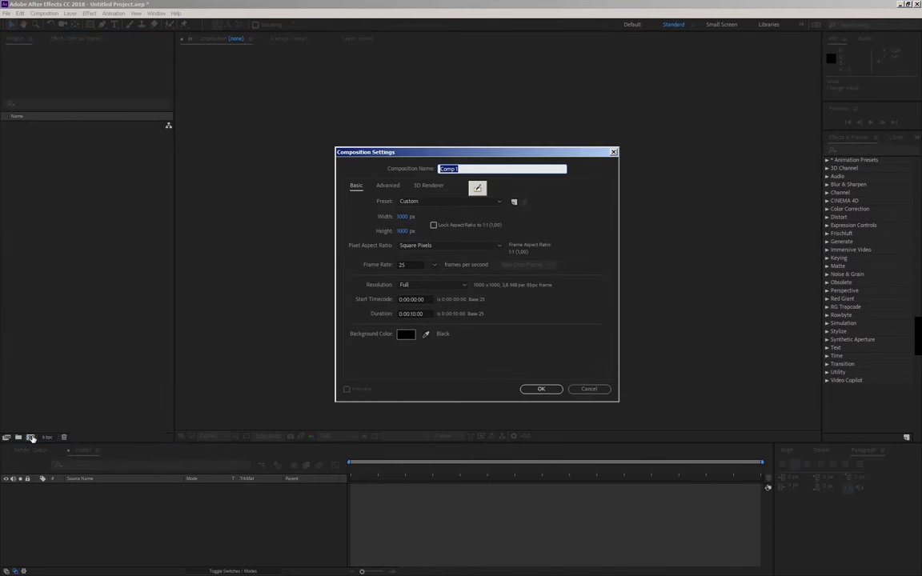
text(Saber_c)
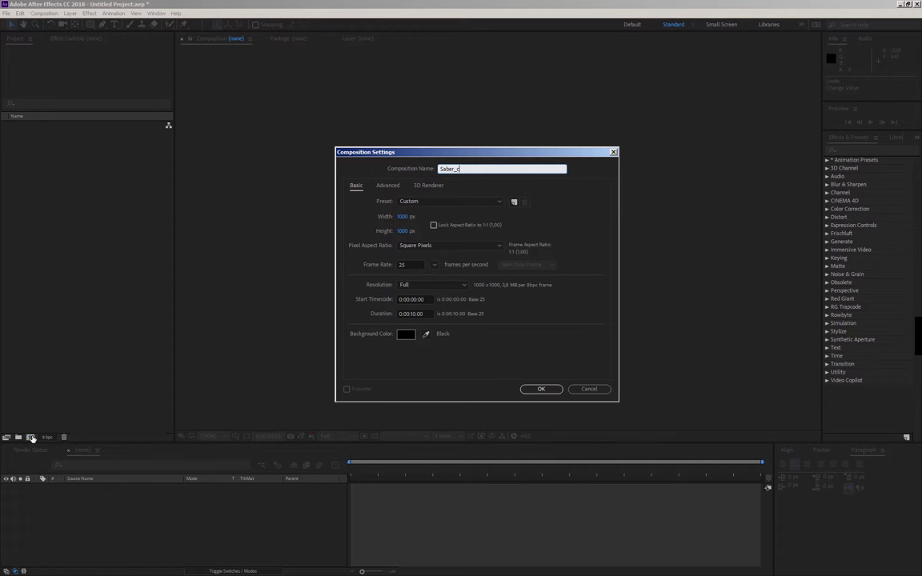
key(Return)
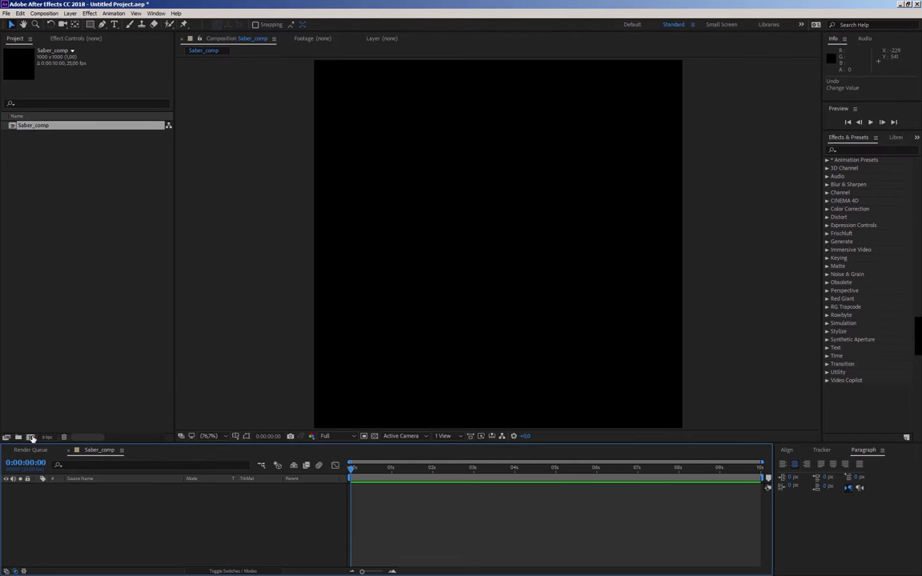
Add a black full-frame solid named Saber_layer to the timeline and select it
right_click(114, 531)
mouse_move(151, 439)
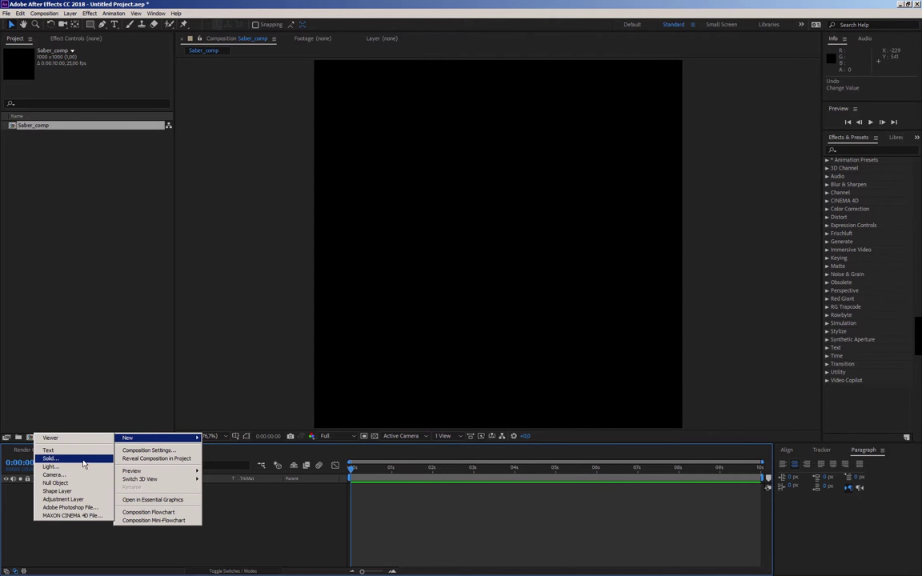
click(84, 458)
text(Saber_layer)
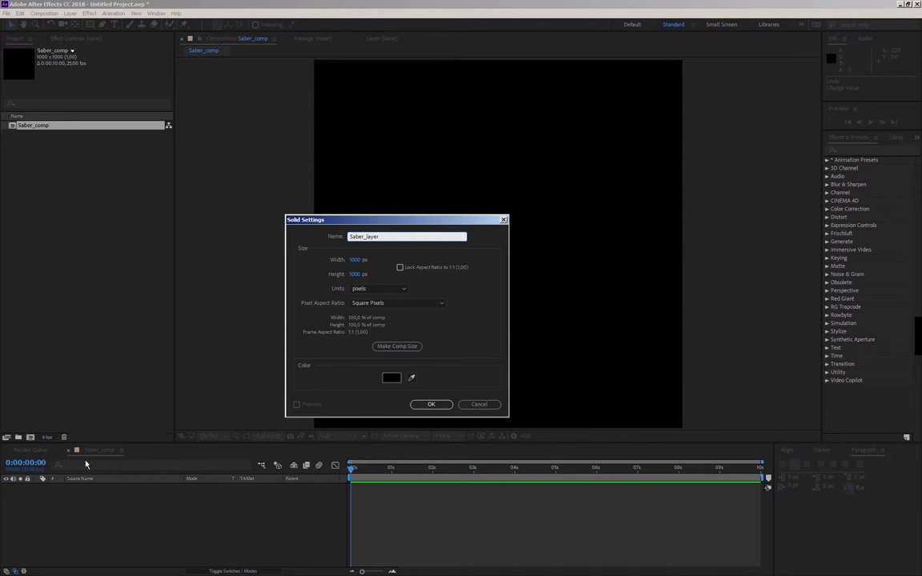
click(431, 404)
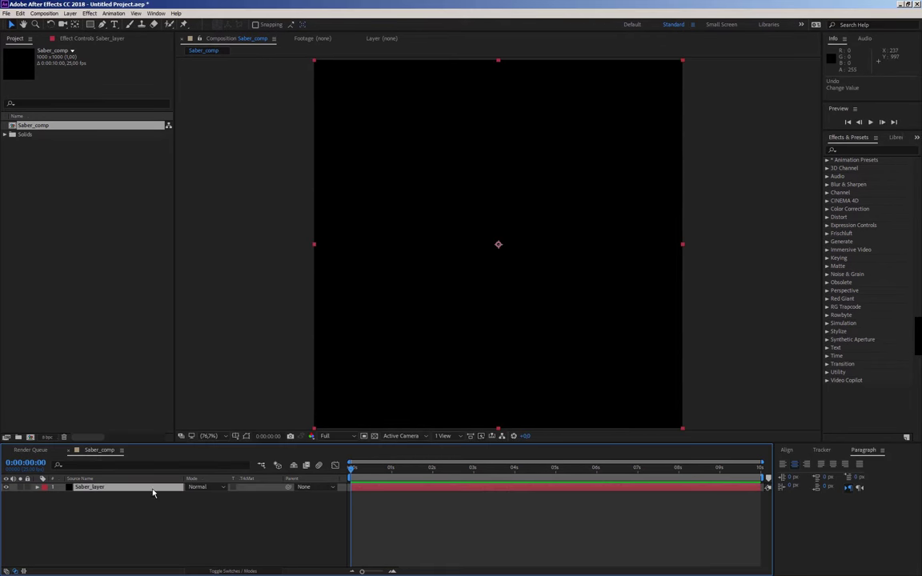
click(92, 489)
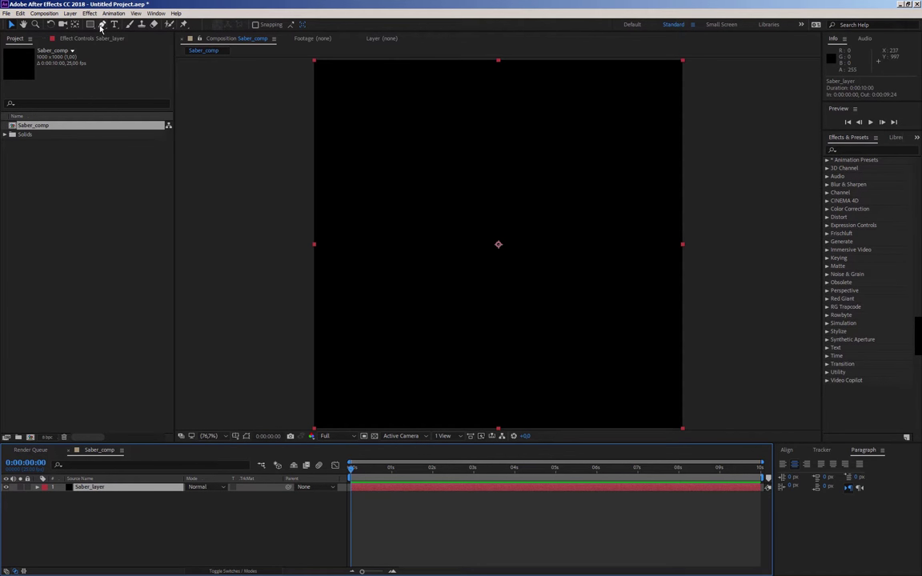
Draw an open three-point arch mask with the Pen tool, then show Mask 1 and the Effect Controls
click(102, 24)
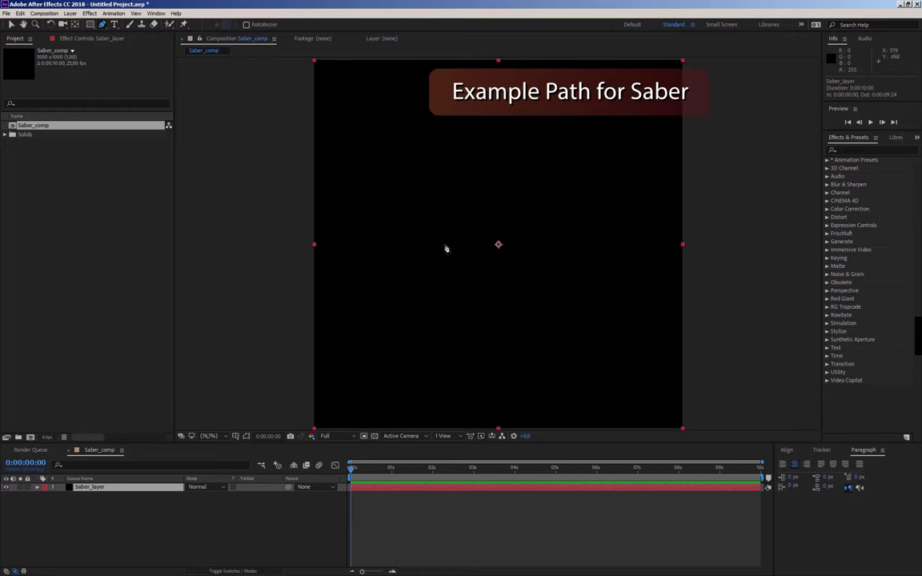
click(411, 246)
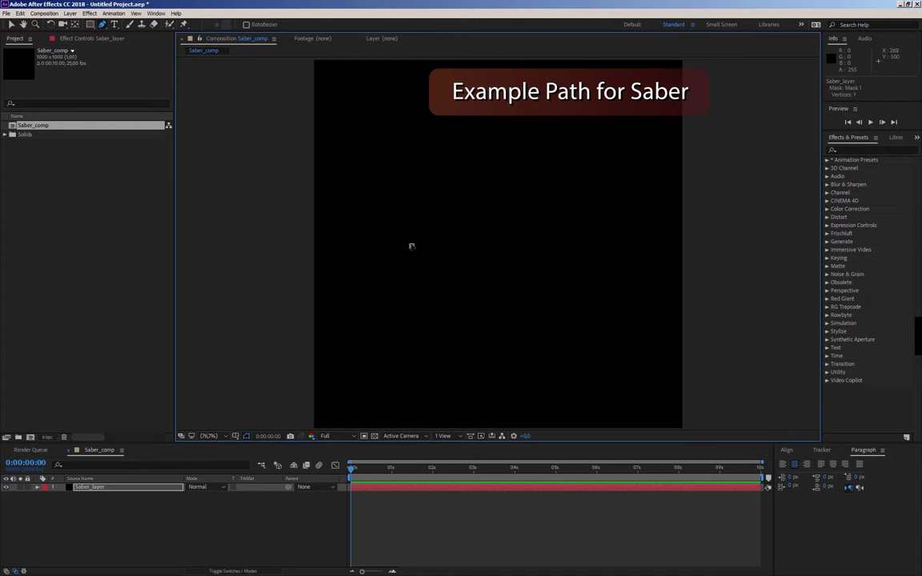
drag(491, 166, 557, 166)
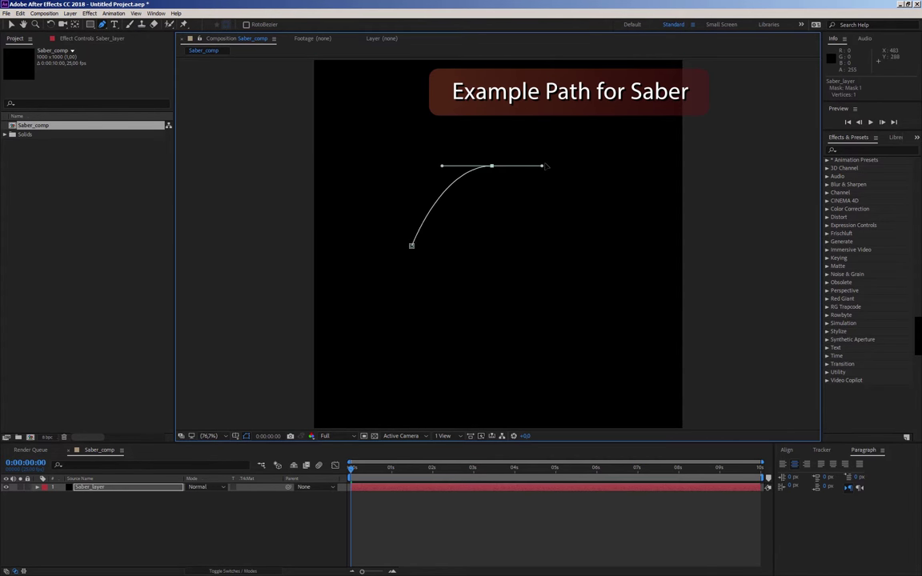
click(576, 242)
click(76, 489)
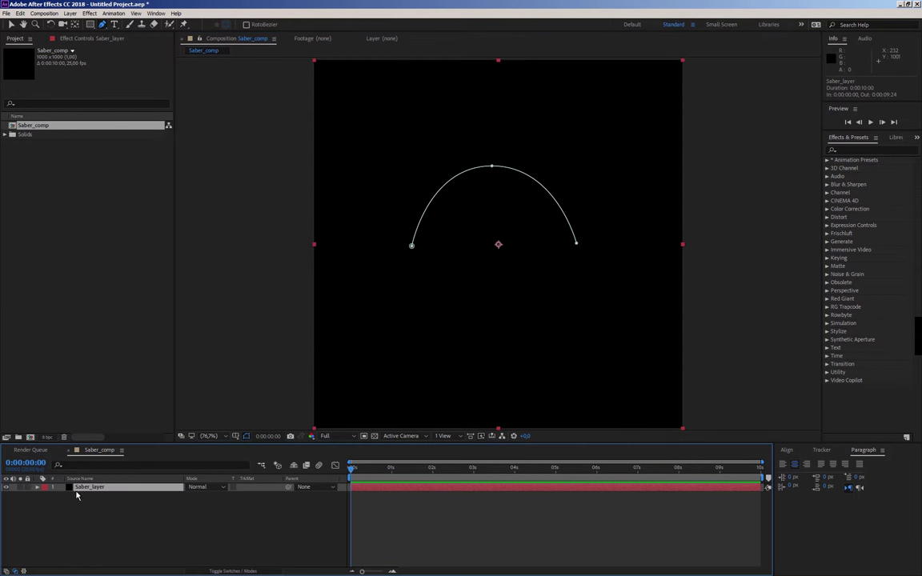
key(m)
click(80, 39)
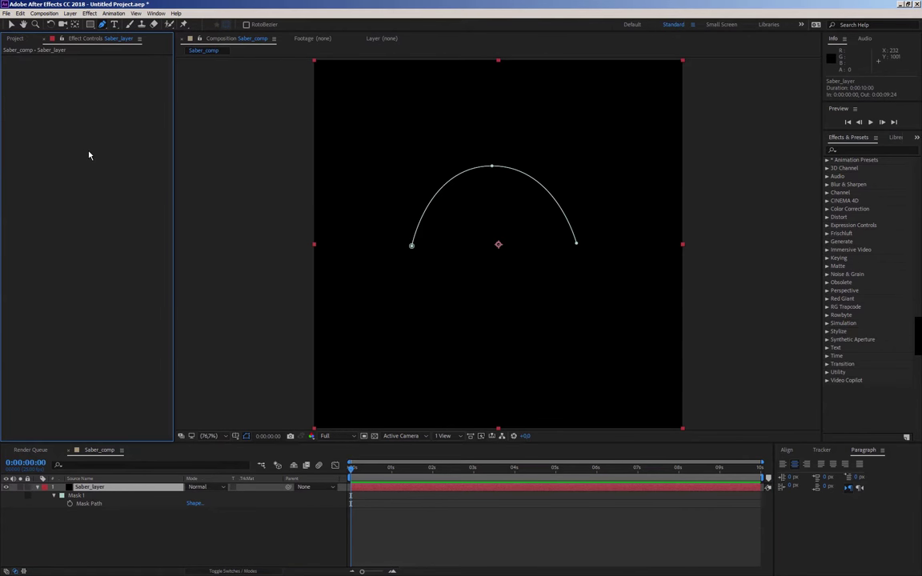
Apply the Video Copilot Saber effect and set its Core Type to Layer Masks
right_click(88, 154)
mouse_move(108, 399)
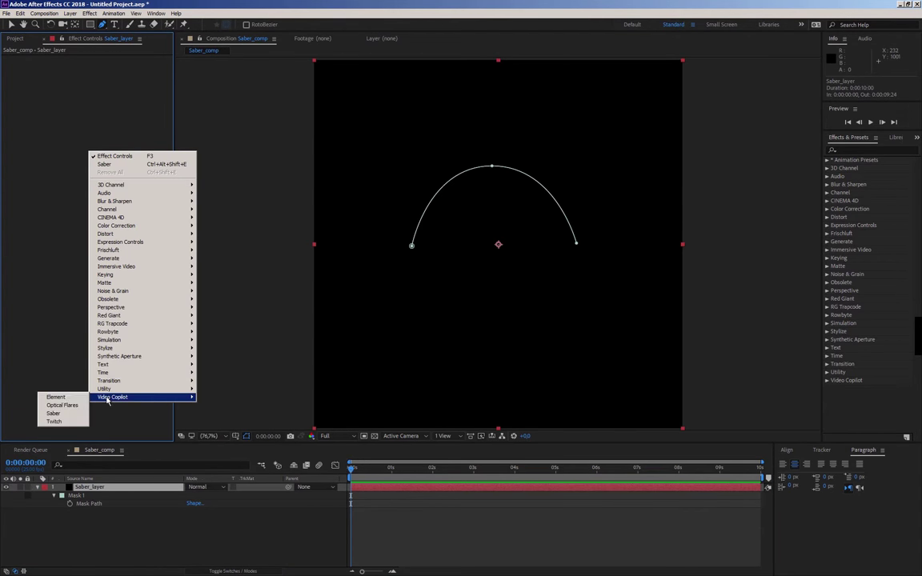
click(52, 414)
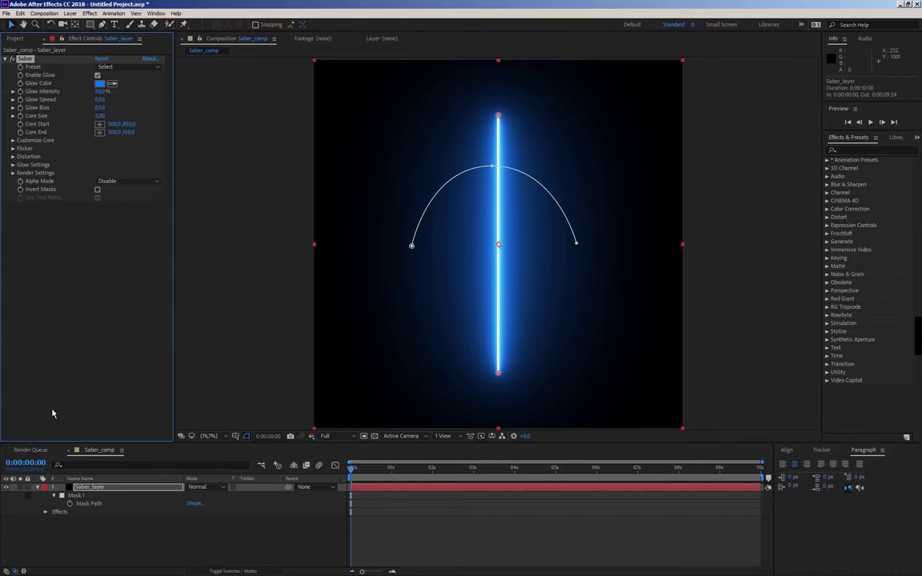
click(12, 140)
click(106, 149)
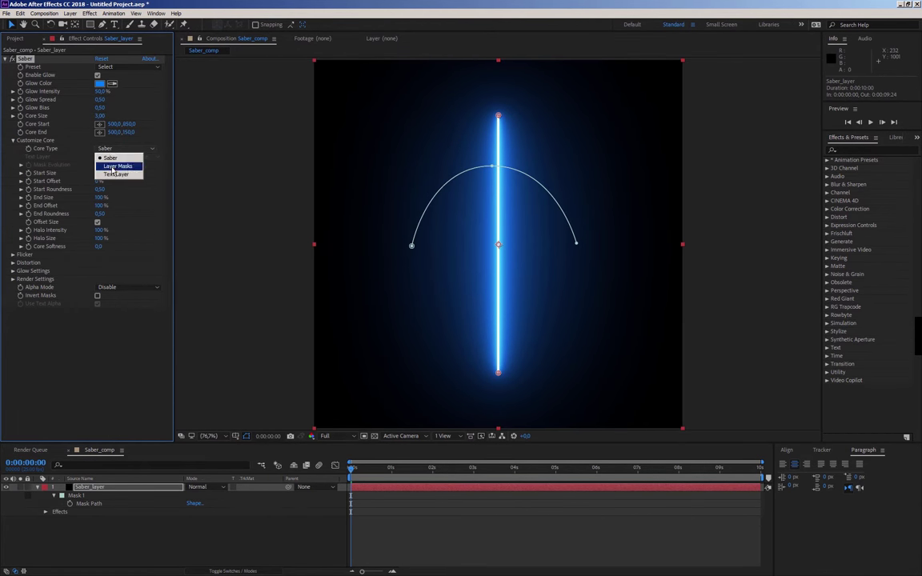
click(117, 166)
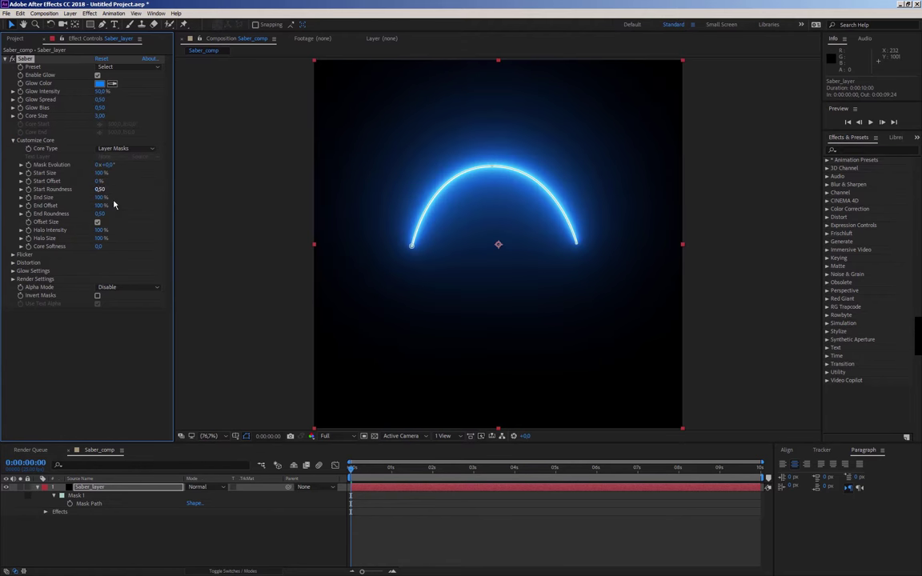
Hide the mask outline in the viewer and zoom the timeline to the first five seconds
click(243, 436)
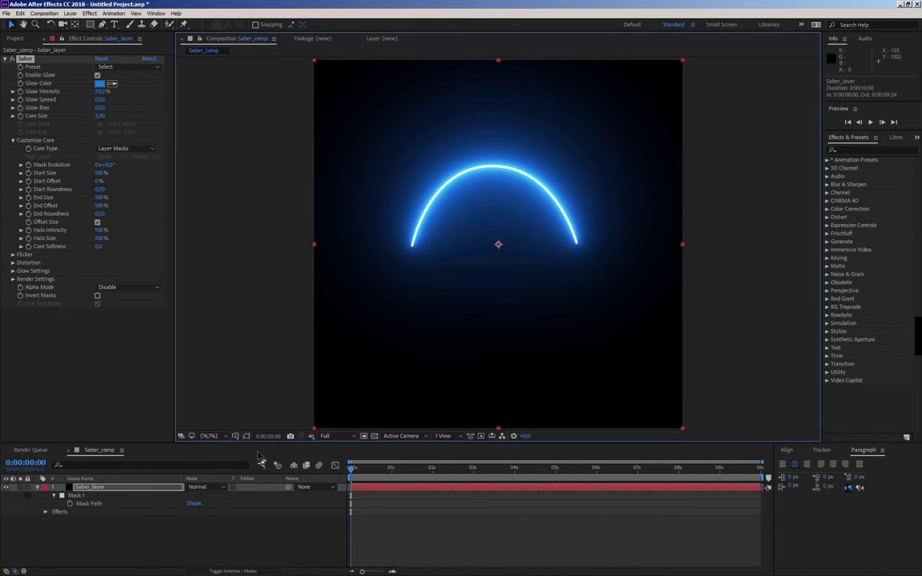
click(367, 519)
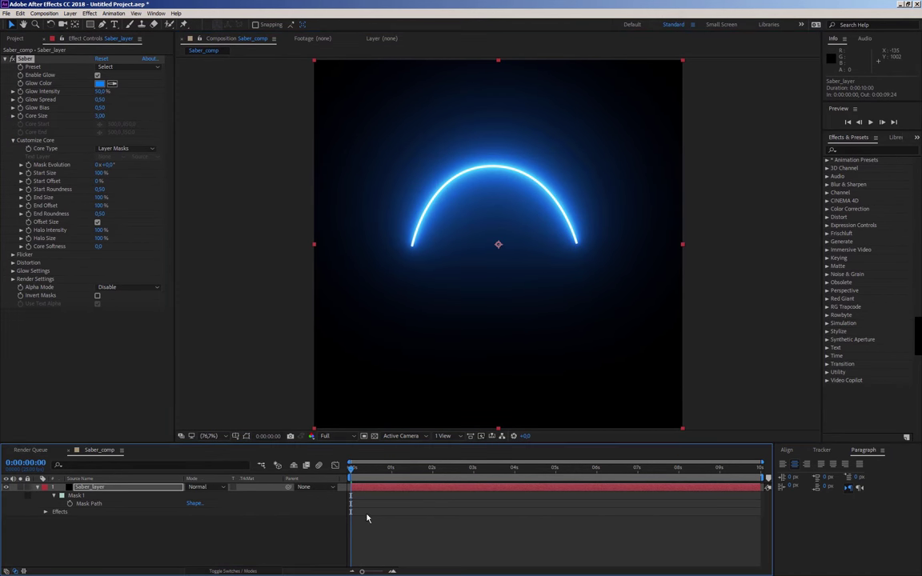
click(391, 572)
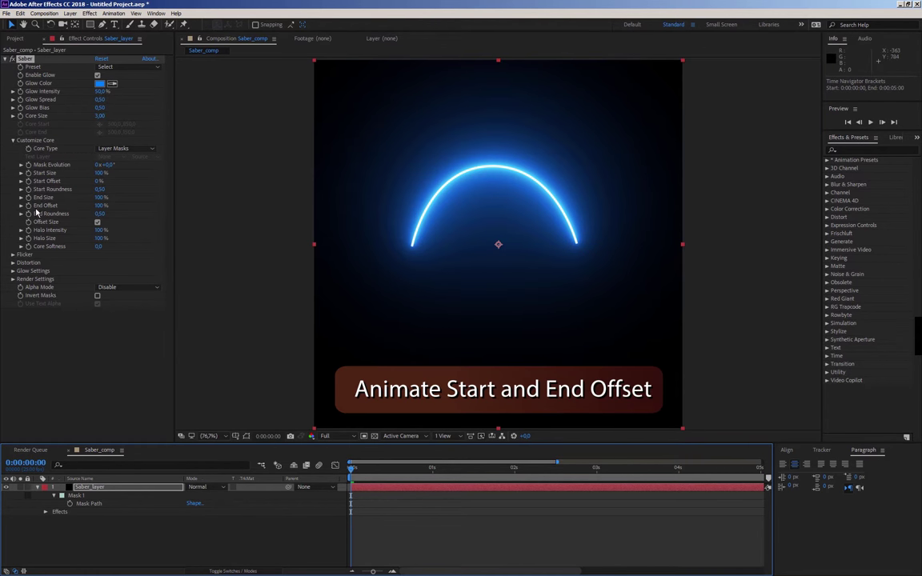
Keyframe Saber End Offset from 0% at 0 seconds to 100% at 1 second
click(99, 206)
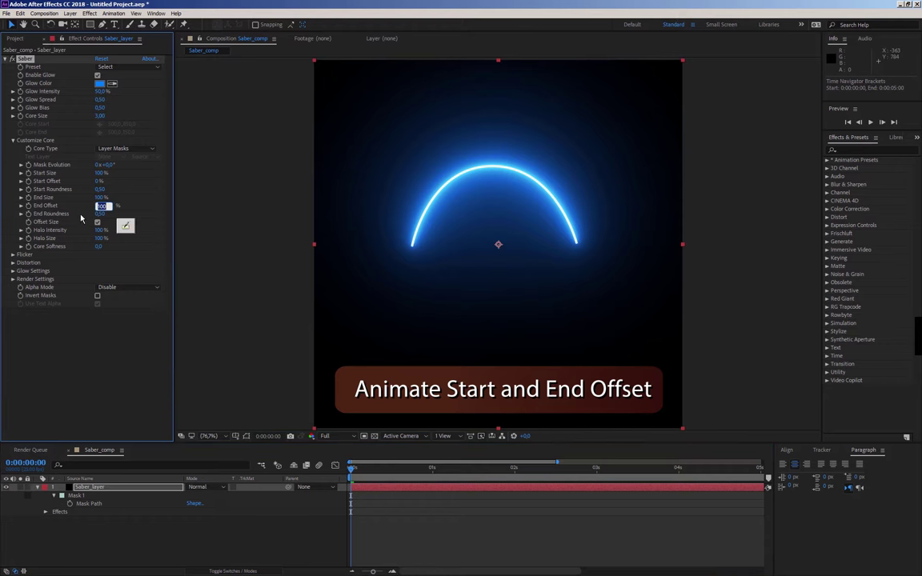
text(0)
key(Return)
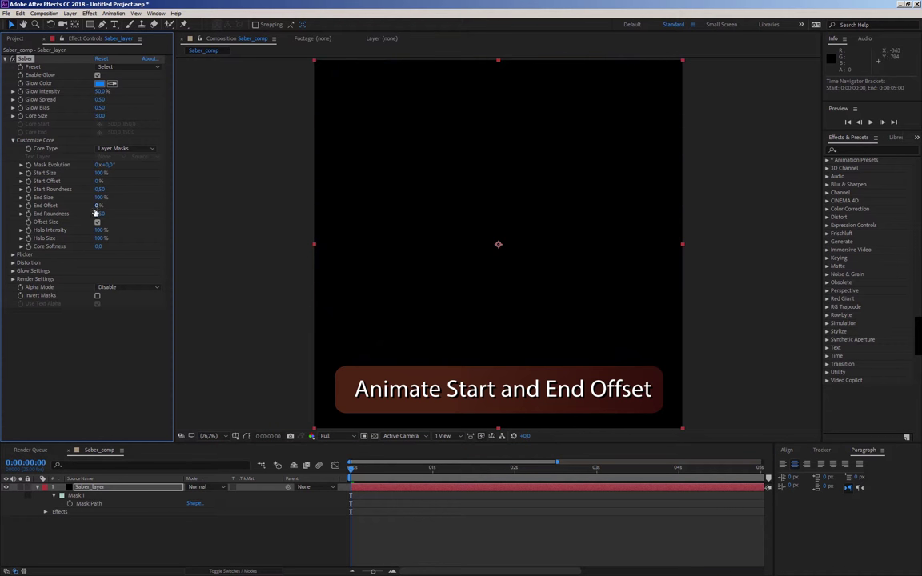
click(28, 206)
drag(351, 468, 433, 477)
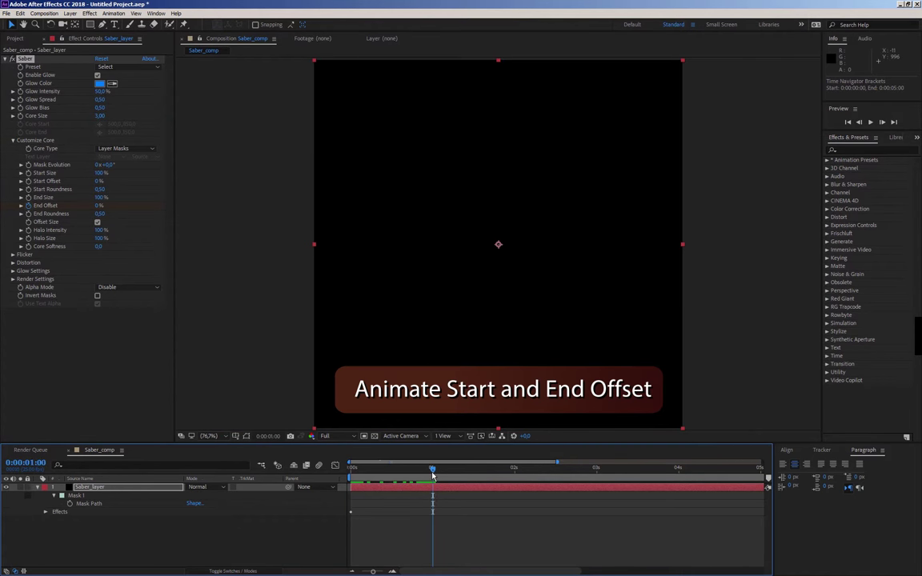
click(97, 206)
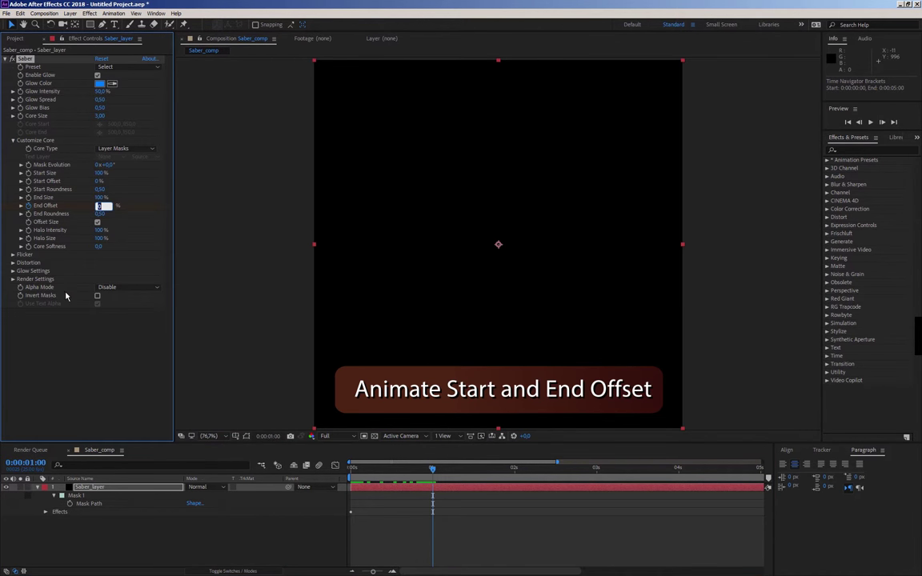
text(100)
key(Return)
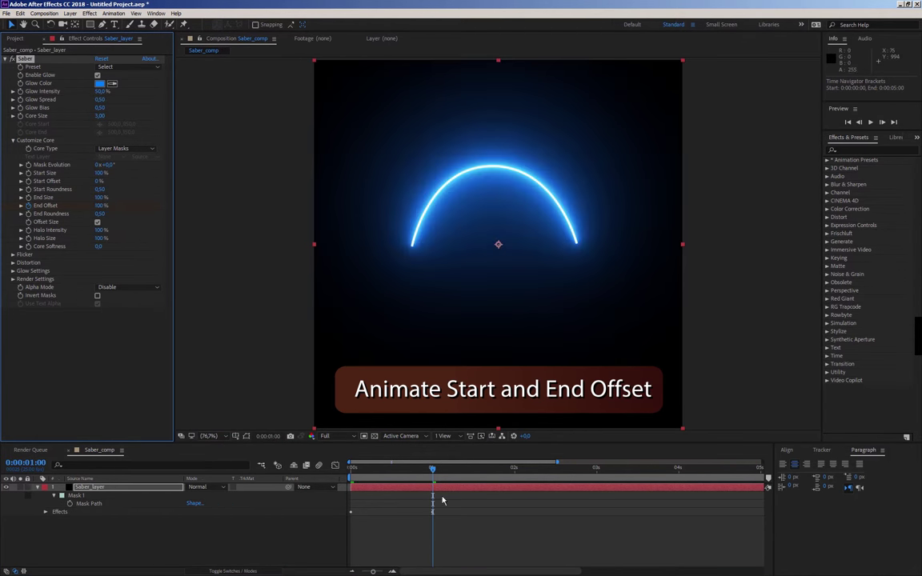
mouse_move(429, 477)
mouse_down()
mouse_move(327, 482)
mouse_move(355, 472)
mouse_move(513, 470)
mouse_up()
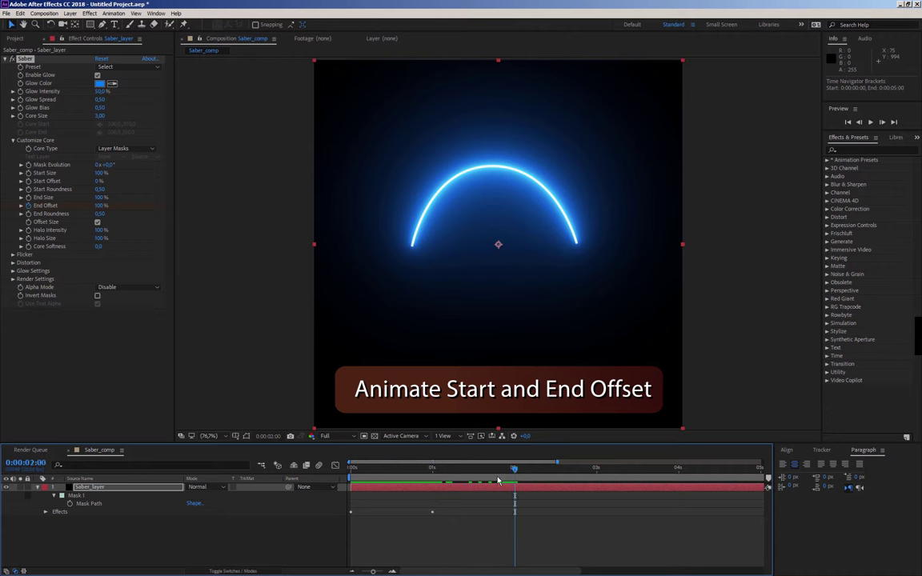
Keyframe Start Offset from 0% at 2 seconds to 100% at 3 seconds, then preview
click(46, 182)
drag(520, 472, 596, 473)
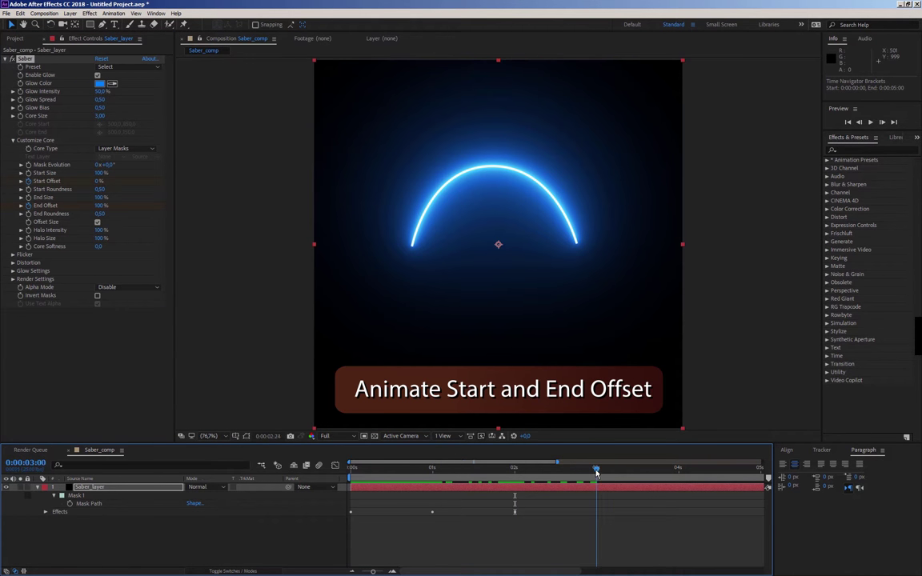
click(98, 181)
text(100)
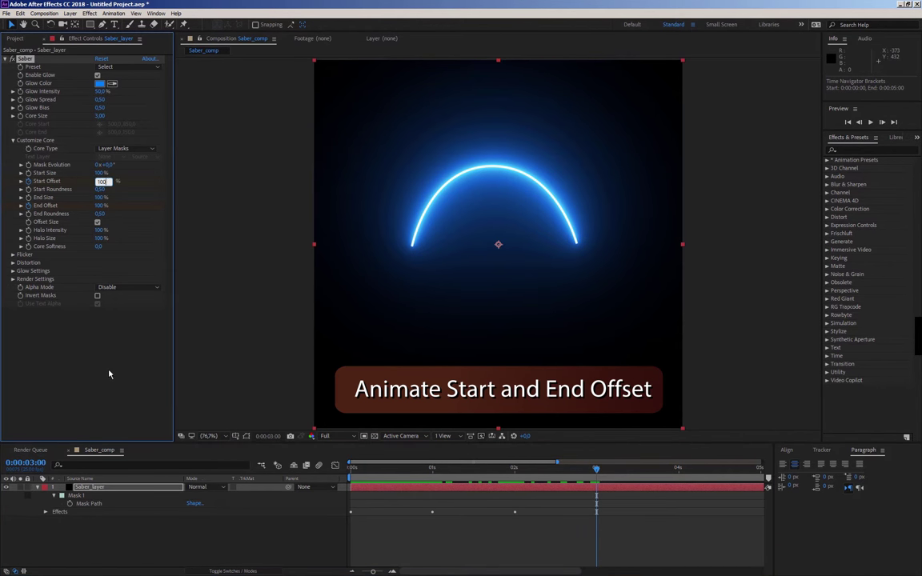
key(Return)
mouse_move(351, 471)
mouse_down()
mouse_move(553, 483)
mouse_move(574, 496)
mouse_move(433, 491)
mouse_up()
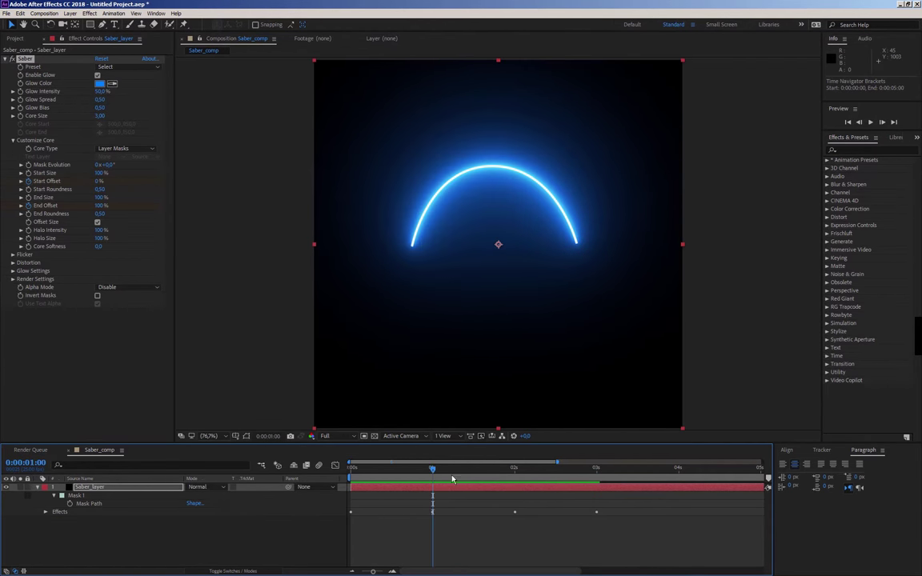
Enable Start Size keyframing and set it to 0% at the start of the comp
click(28, 172)
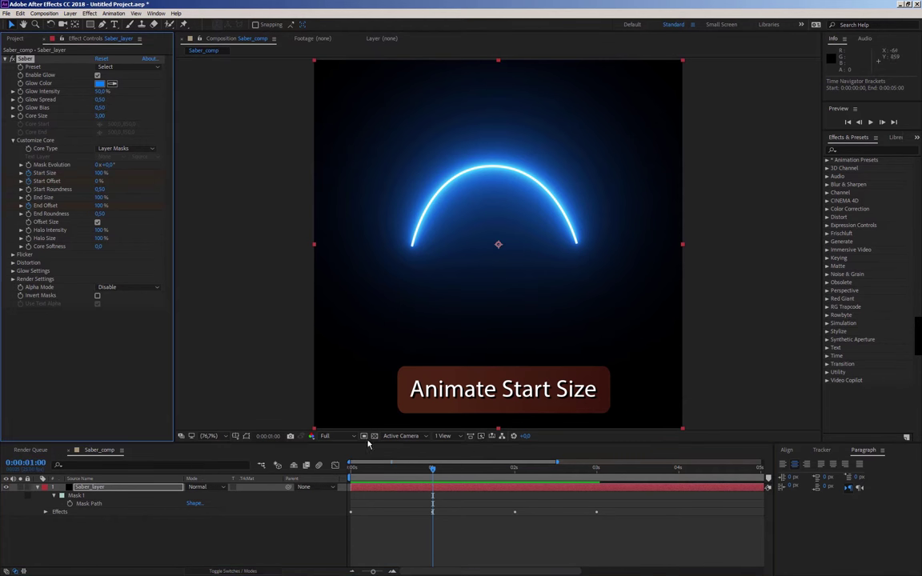
drag(400, 475, 344, 474)
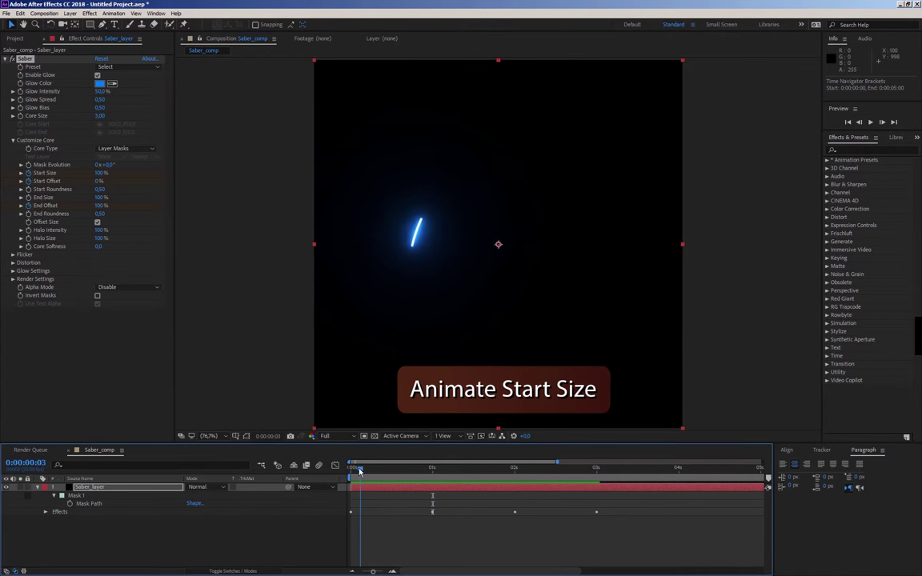
click(99, 174)
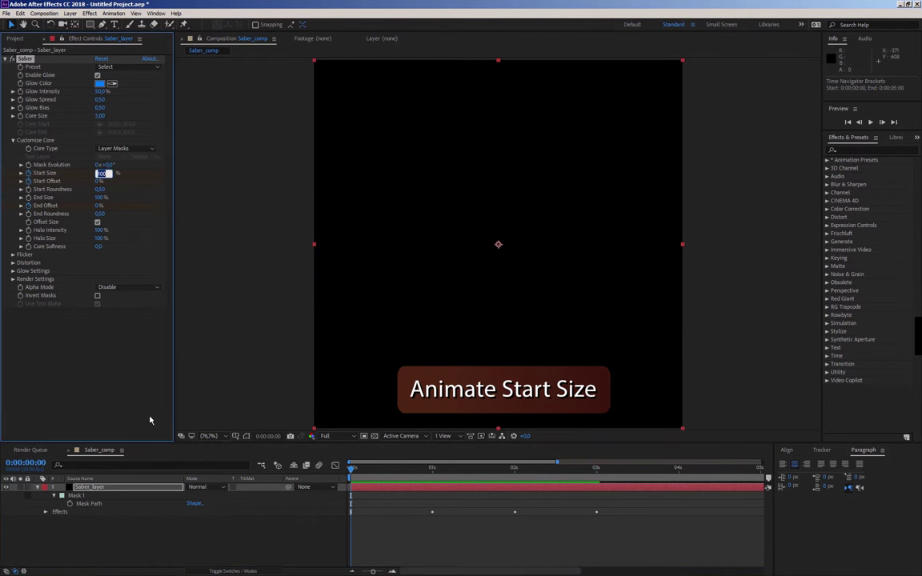
text(0)
key(Return)
mouse_move(349, 471)
mouse_down()
mouse_move(416, 462)
mouse_move(402, 453)
mouse_up()
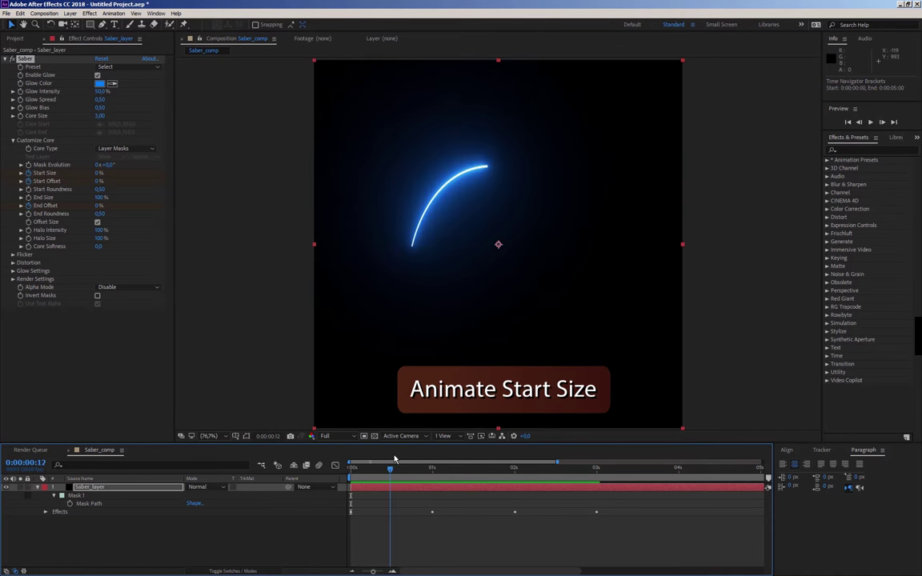
Add a Start Size keyframe of 64 at a later frame and scrub to check the grow-in
click(99, 175)
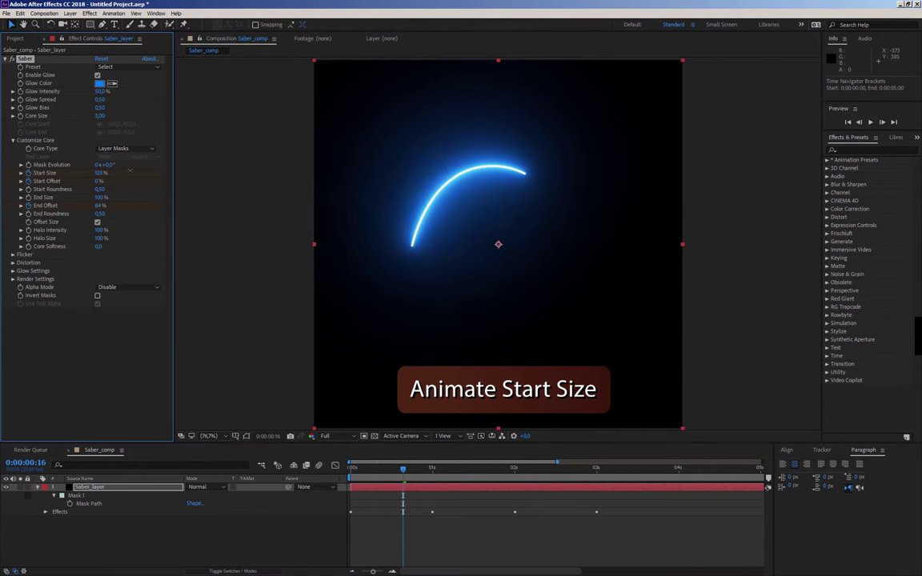
text(64)
key(Return)
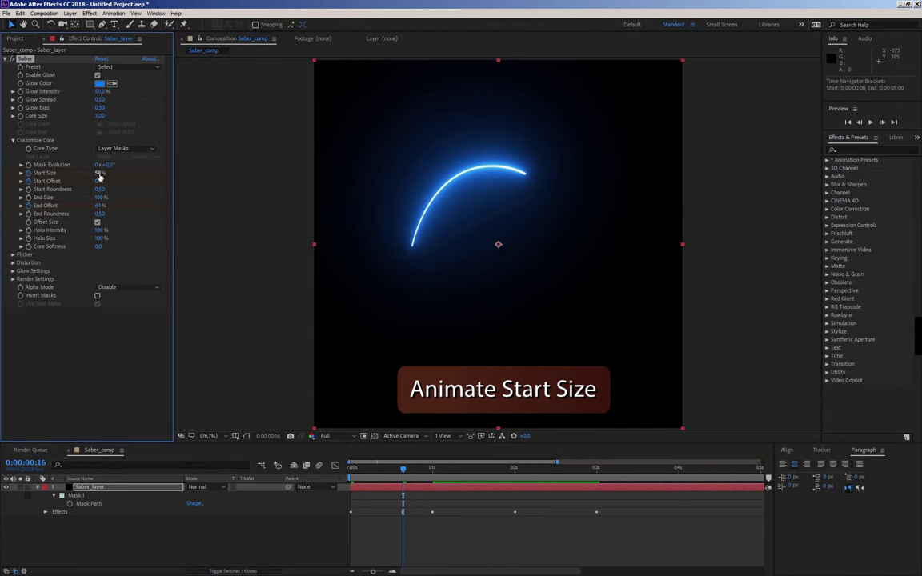
drag(402, 472, 514, 469)
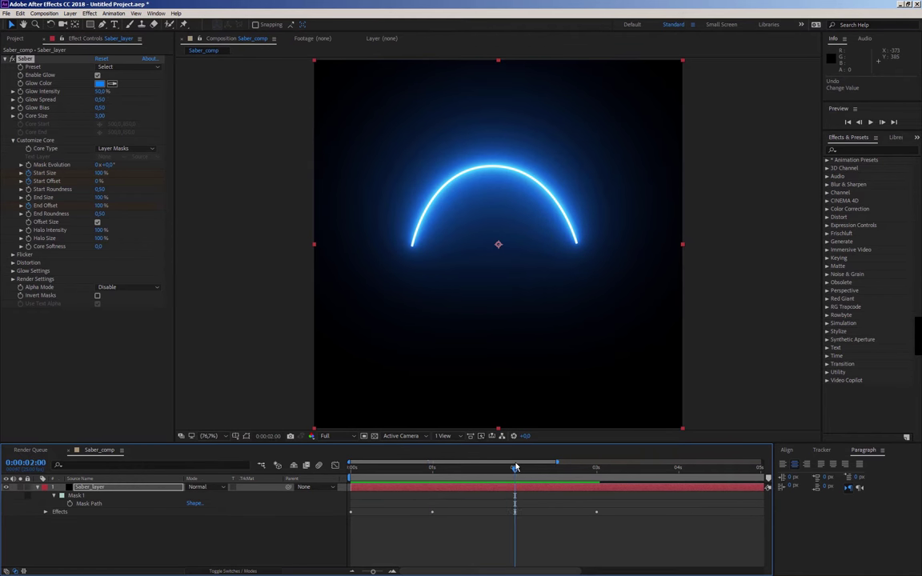
click(78, 489)
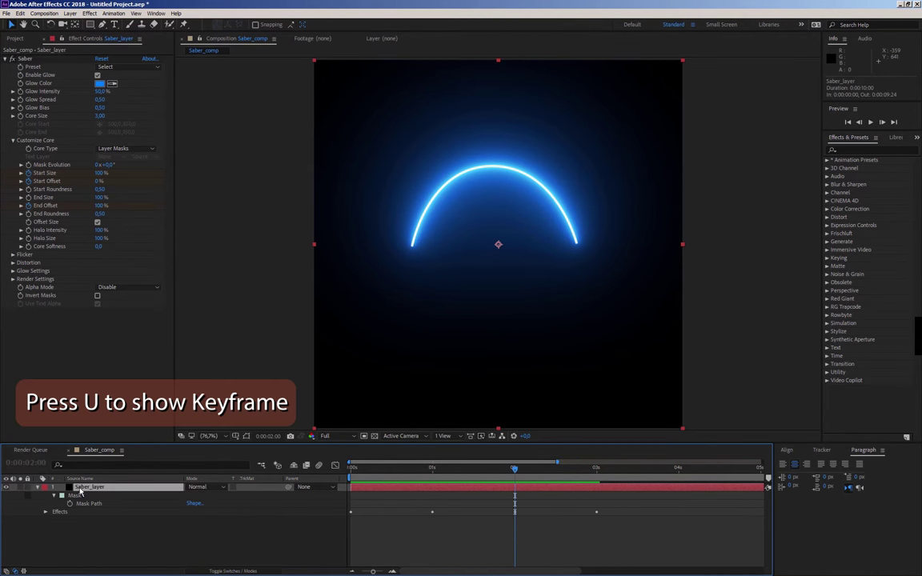
Keyframe Start Size at 100% at 2 seconds and 0% at 3 seconds, then preview the retract
key(u)
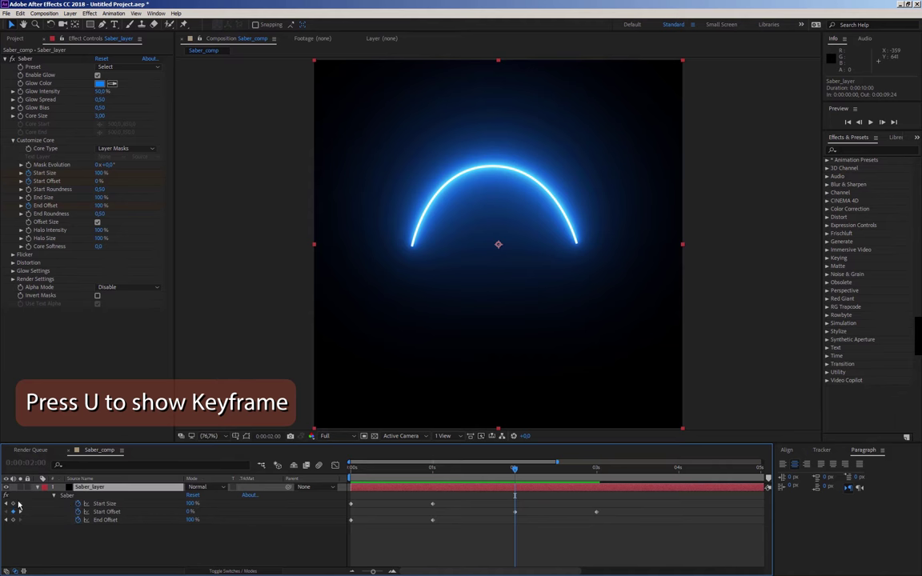
click(14, 503)
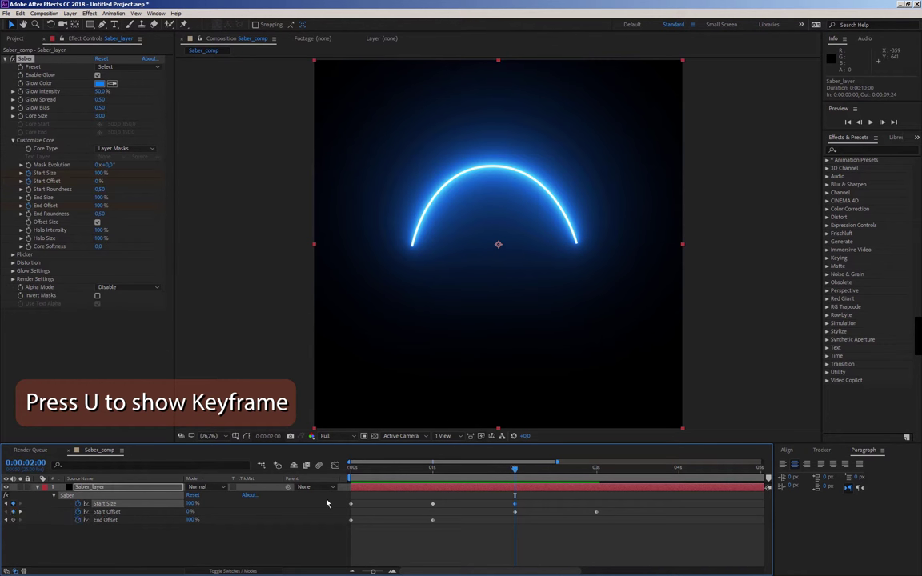
drag(515, 471, 596, 473)
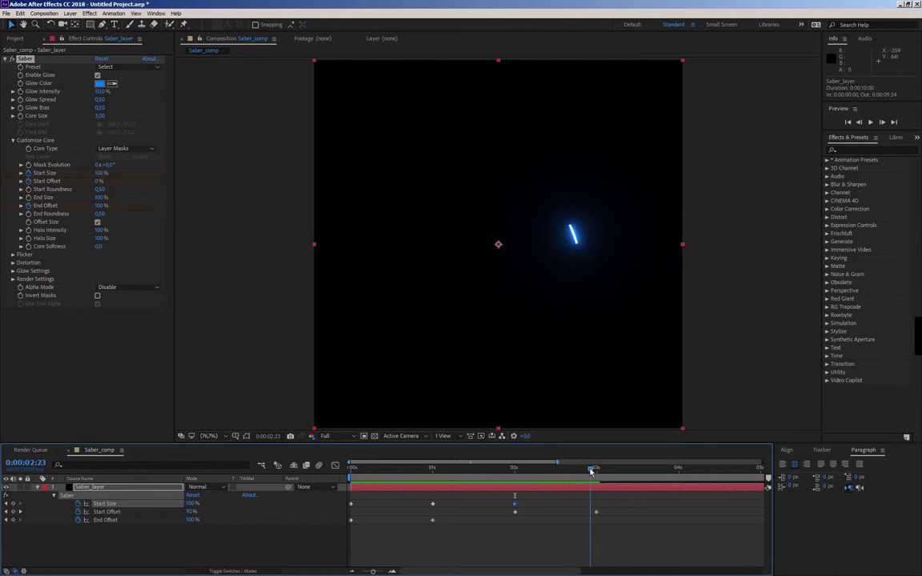
click(190, 504)
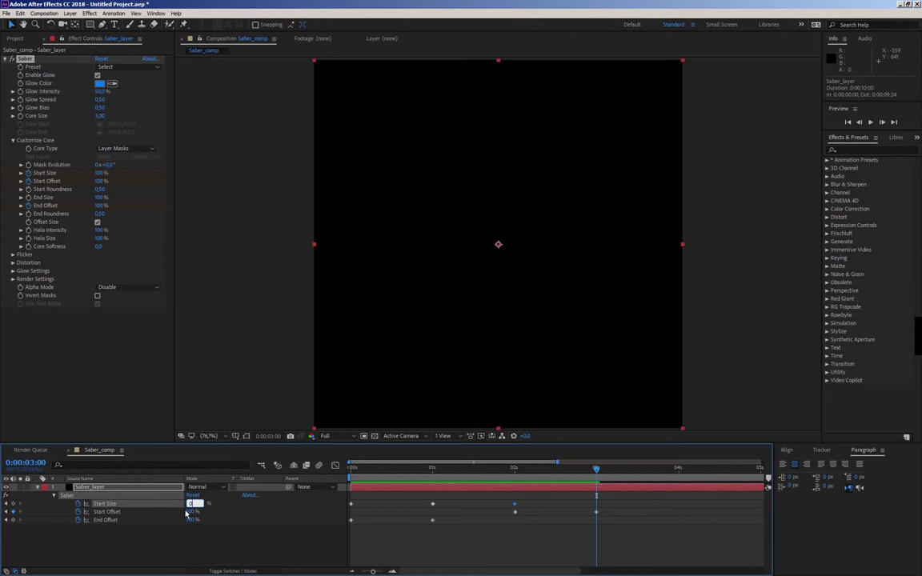
key(Return)
mouse_move(596, 470)
mouse_down()
mouse_move(332, 473)
mouse_move(479, 469)
mouse_up()
mouse_move(516, 467)
mouse_down()
mouse_move(544, 468)
mouse_move(513, 472)
mouse_up()
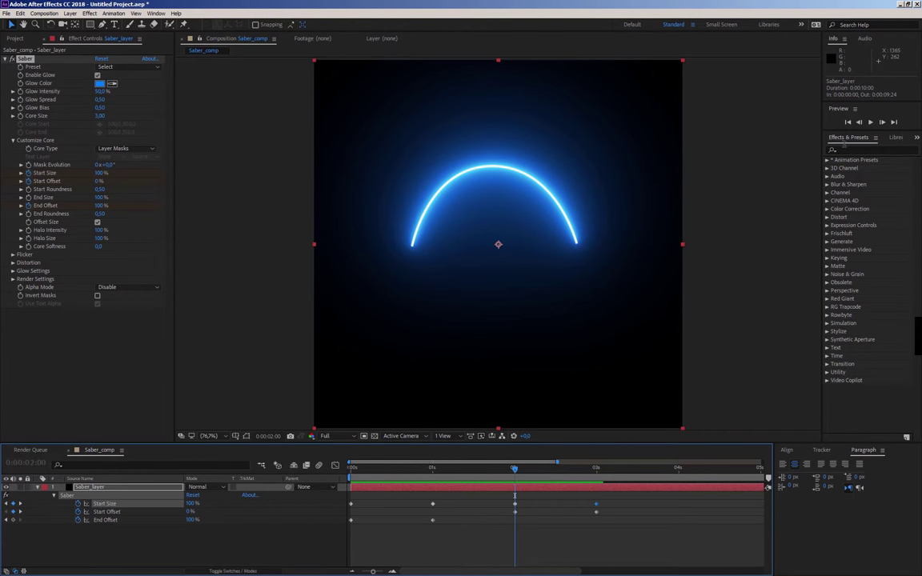
click(849, 149)
Apply Turbulent Displace to Saber_layer and keyframe its Amount at 0 at 2 seconds
text(turbu)
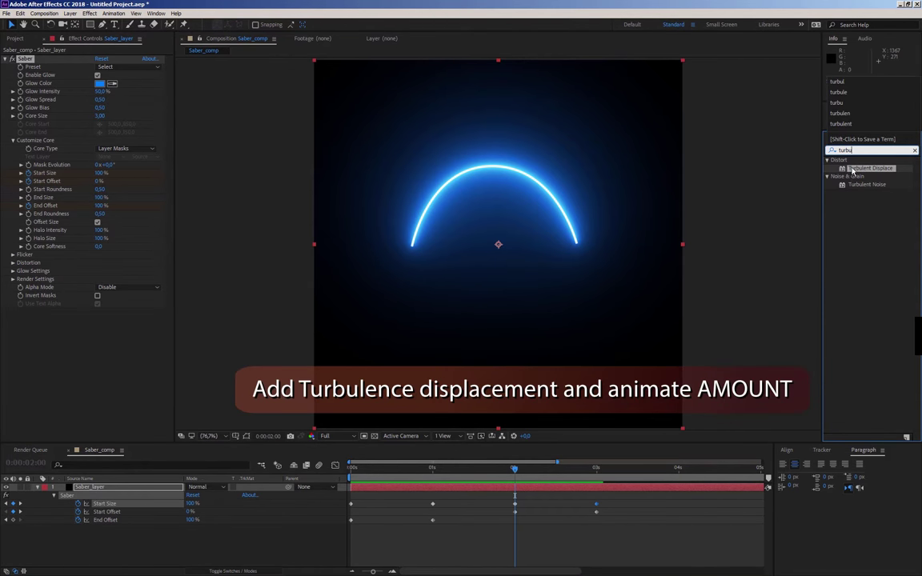
drag(842, 170, 108, 490)
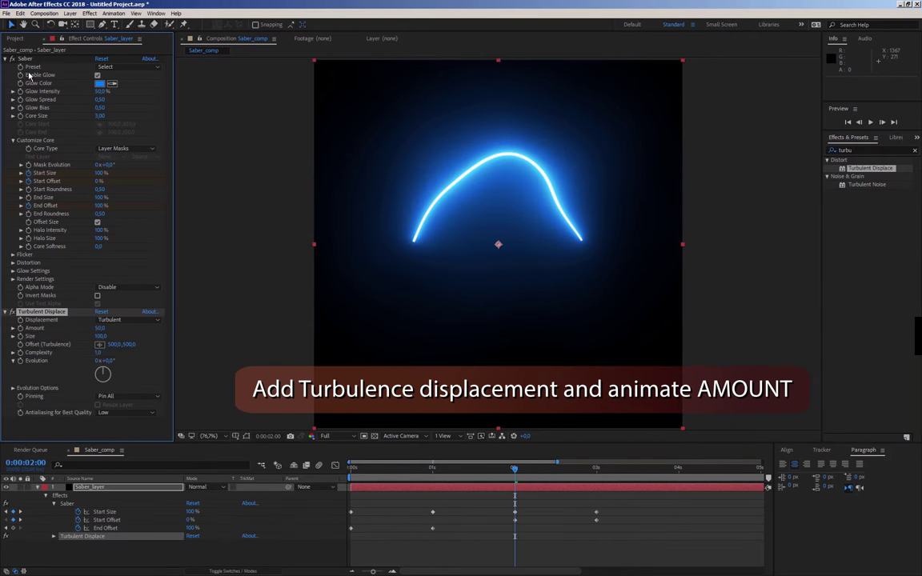
click(8, 59)
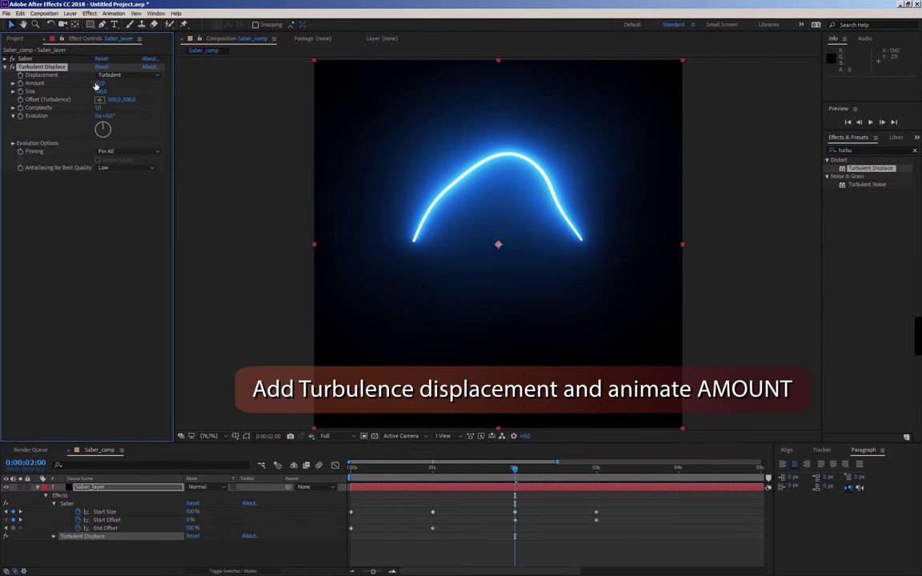
mouse_move(101, 82)
mouse_down()
mouse_move(132, 83)
mouse_move(61, 93)
mouse_up()
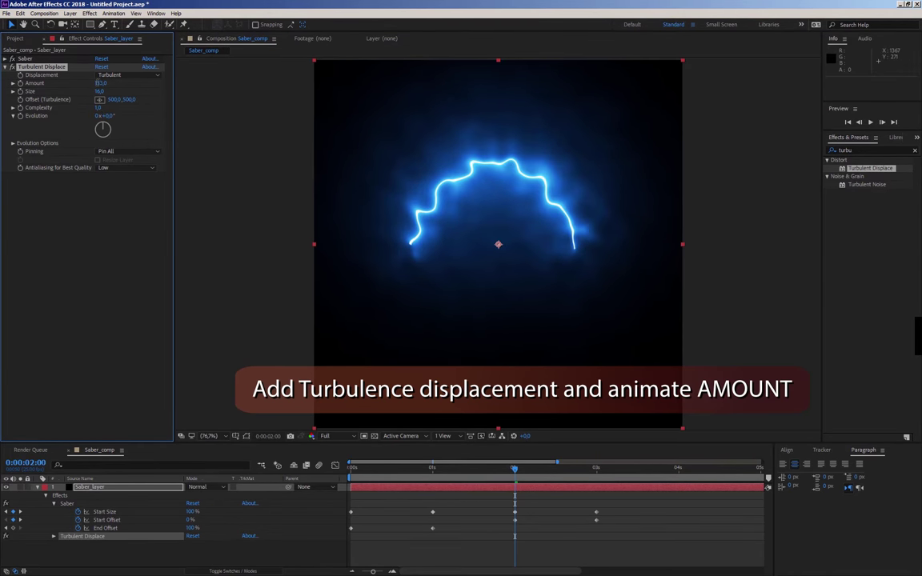
click(100, 83)
text(0)
key(Return)
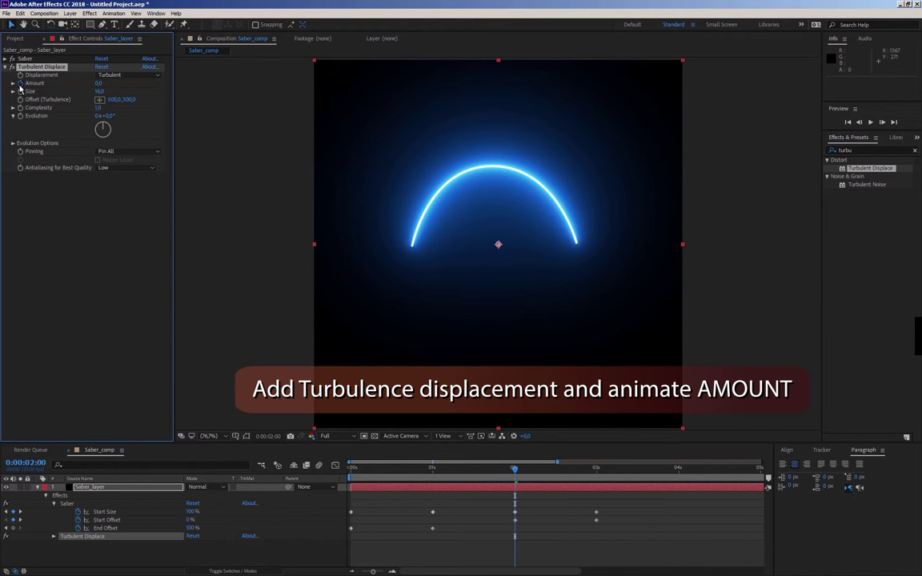
Set the Turbulent Displace Amount to 250 at 3 seconds and preview the distortion
drag(516, 473, 597, 472)
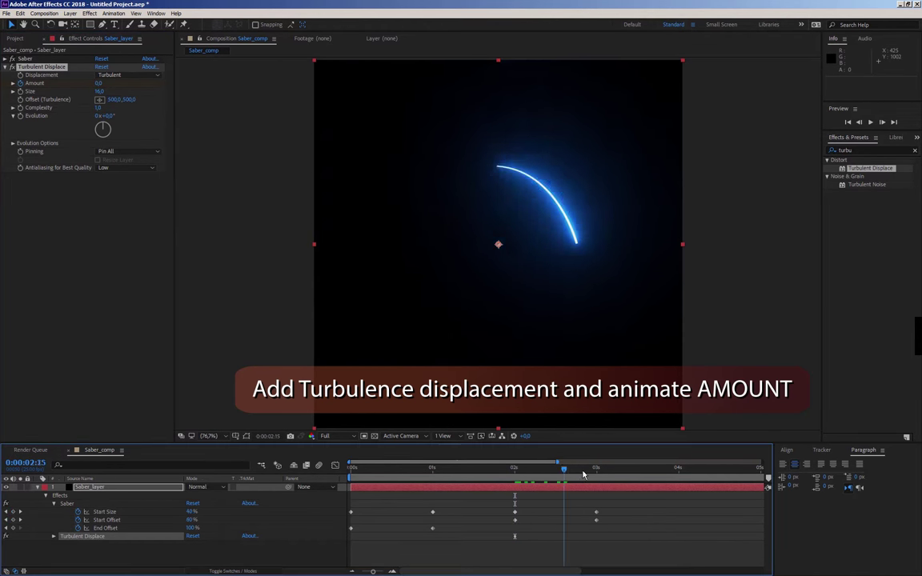
click(99, 84)
text(30)
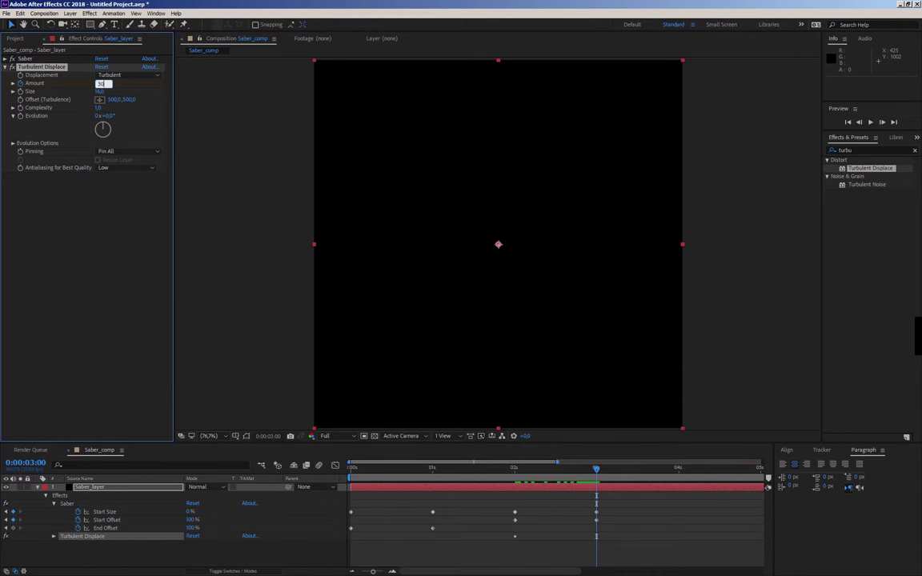
key(Return)
drag(498, 471, 598, 479)
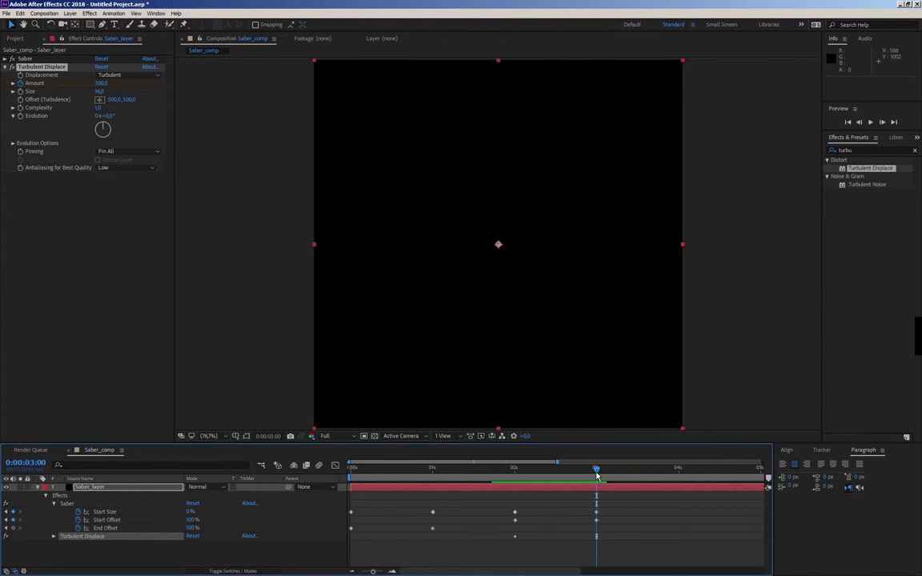
click(101, 83)
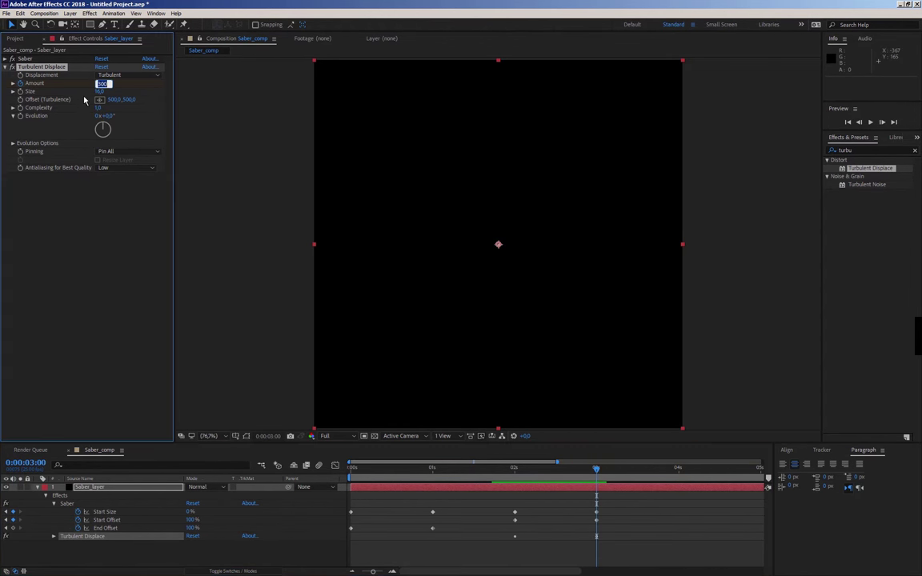
text(250)
key(Return)
mouse_move(596, 470)
mouse_down()
mouse_move(550, 495)
mouse_move(595, 495)
mouse_move(559, 491)
mouse_up()
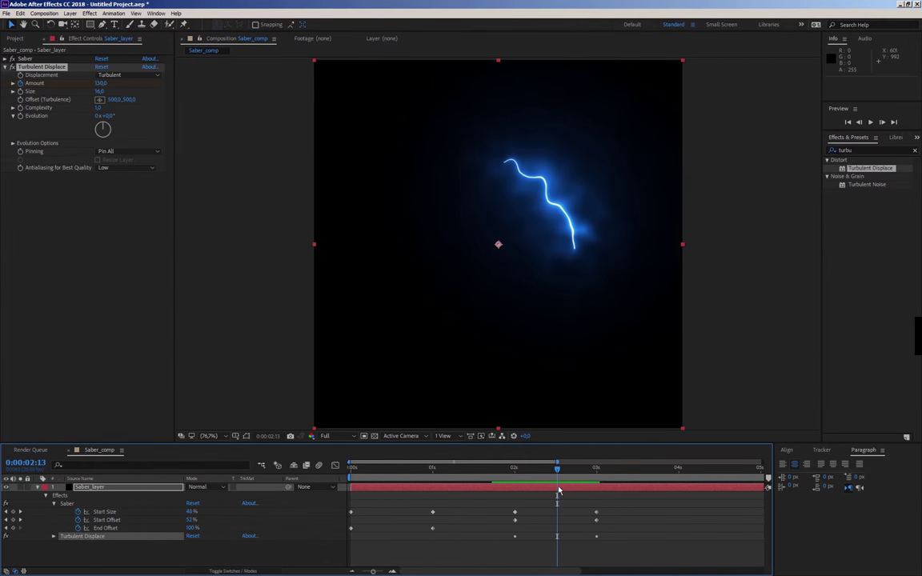
click(90, 490)
Apply Easy Ease Out to the keyframes at 2 seconds and preview the gentler retract and warp
key(u)
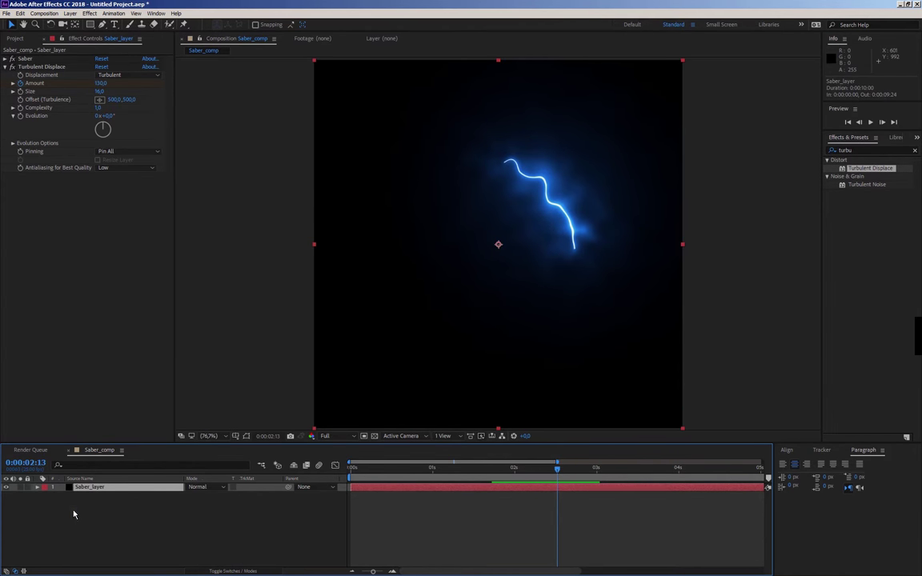
key(u)
click(515, 473)
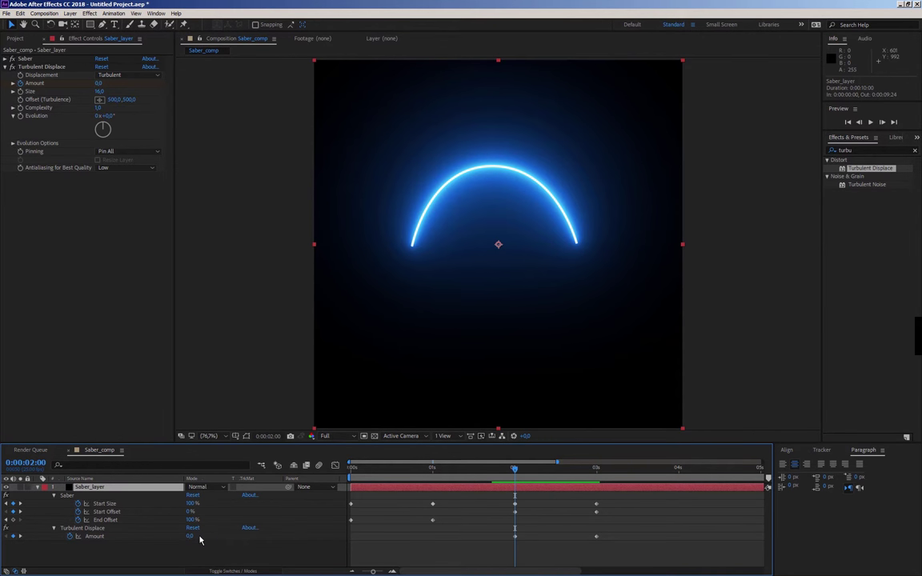
click(515, 536)
right_click(514, 537)
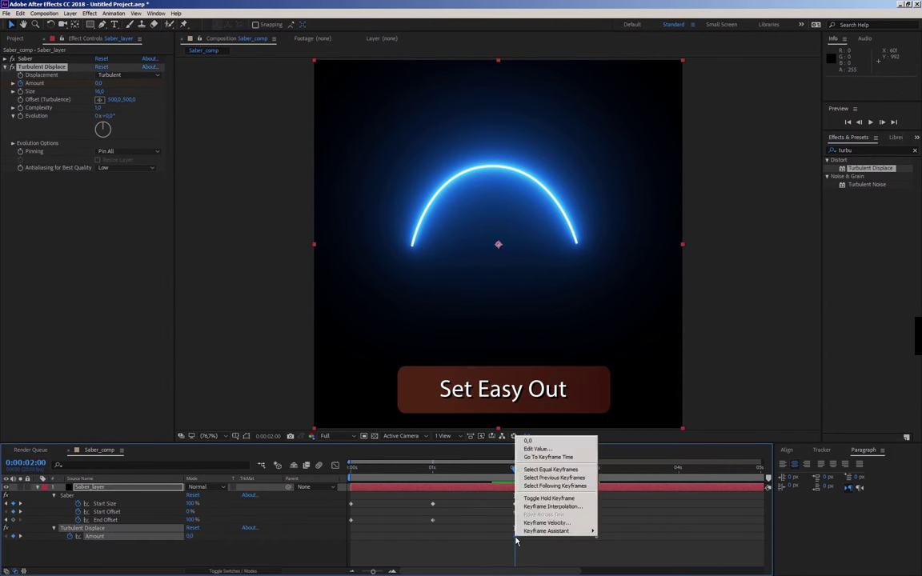
mouse_move(565, 535)
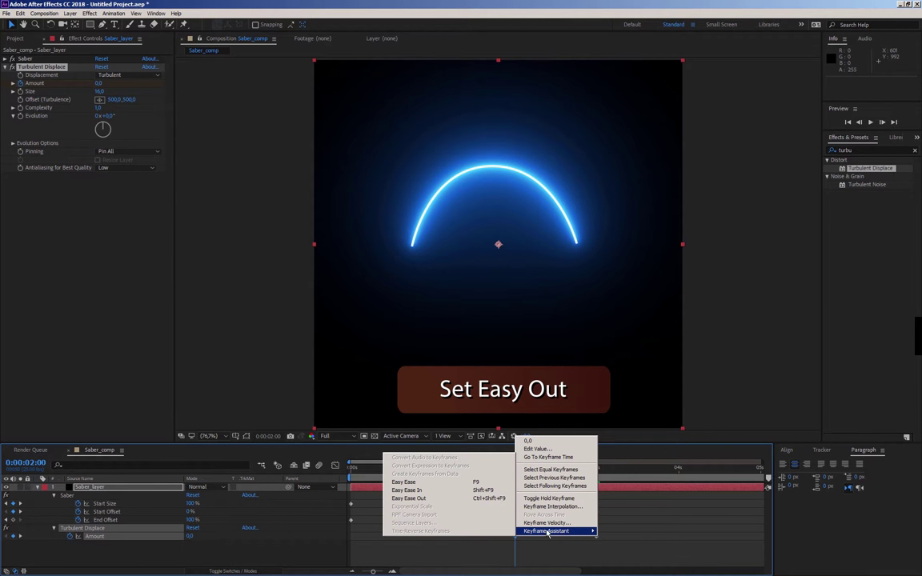
click(404, 498)
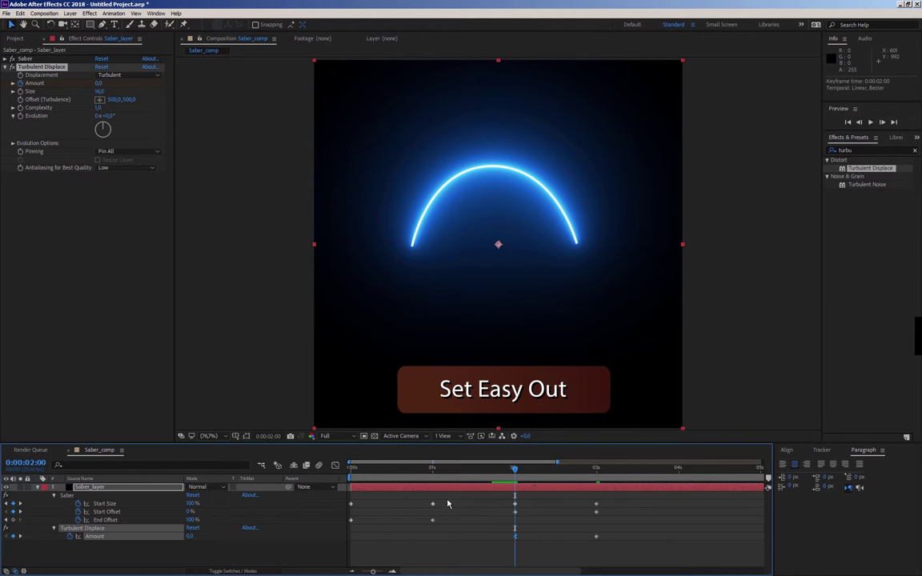
mouse_move(512, 472)
mouse_down()
mouse_move(561, 471)
mouse_move(549, 480)
mouse_move(349, 476)
mouse_move(527, 479)
mouse_move(515, 486)
mouse_up()
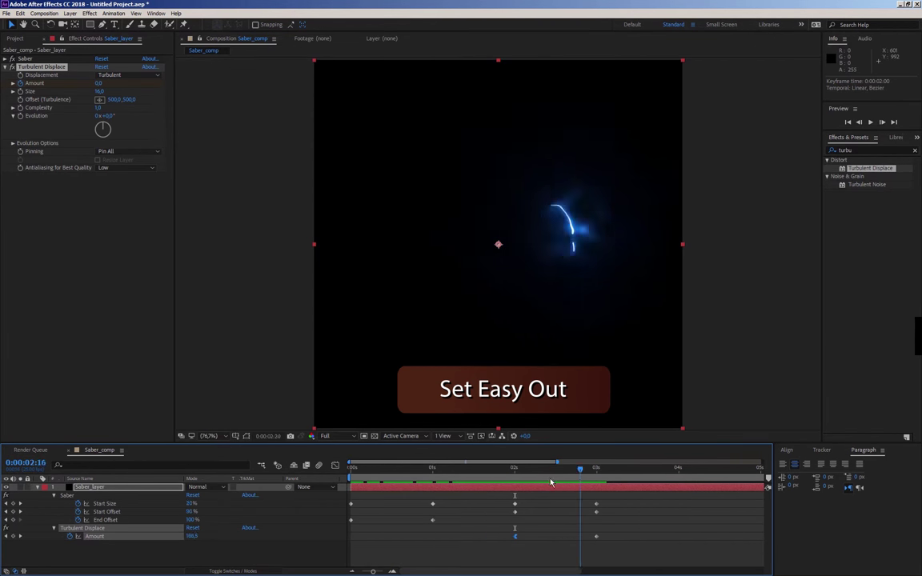
click(36, 488)
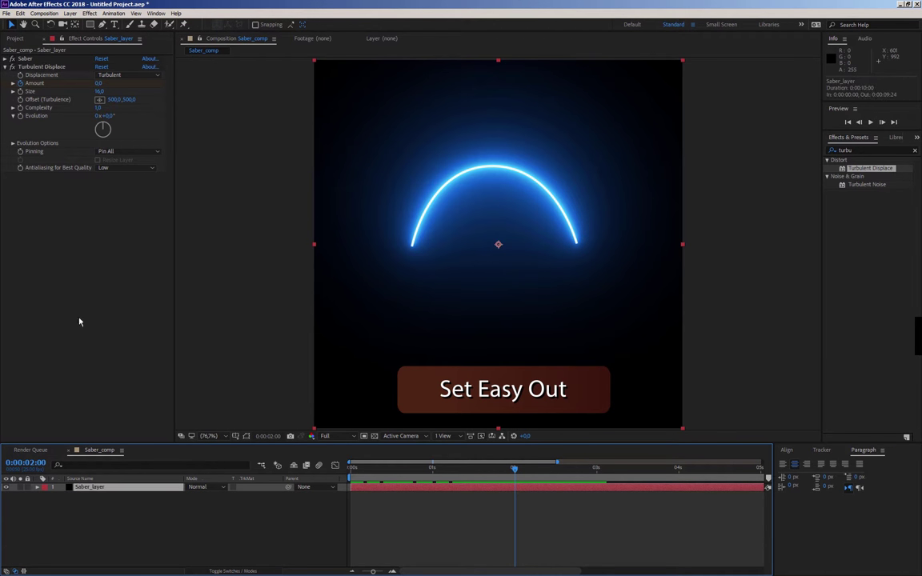
Pick the Energy preset in the Saber effect settings for a fiery orange arc
click(5, 66)
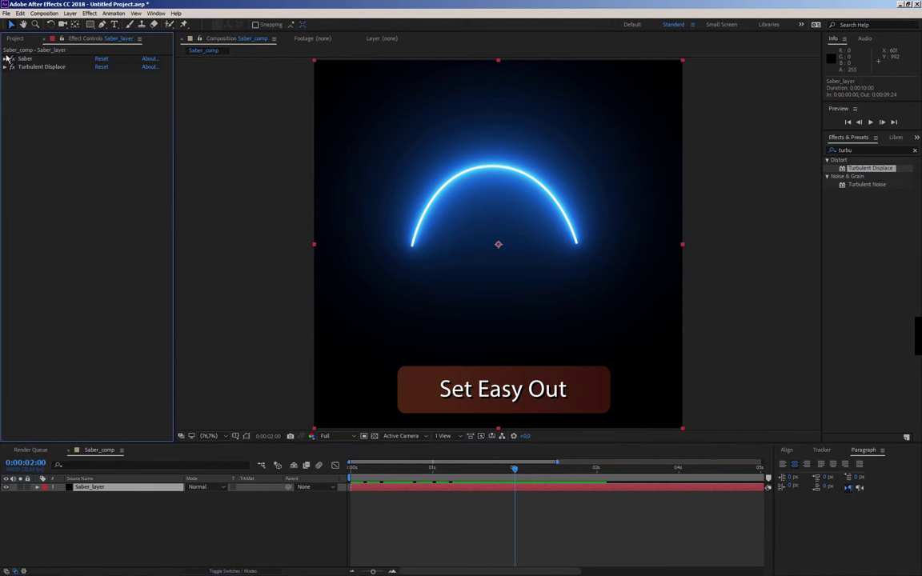
click(6, 60)
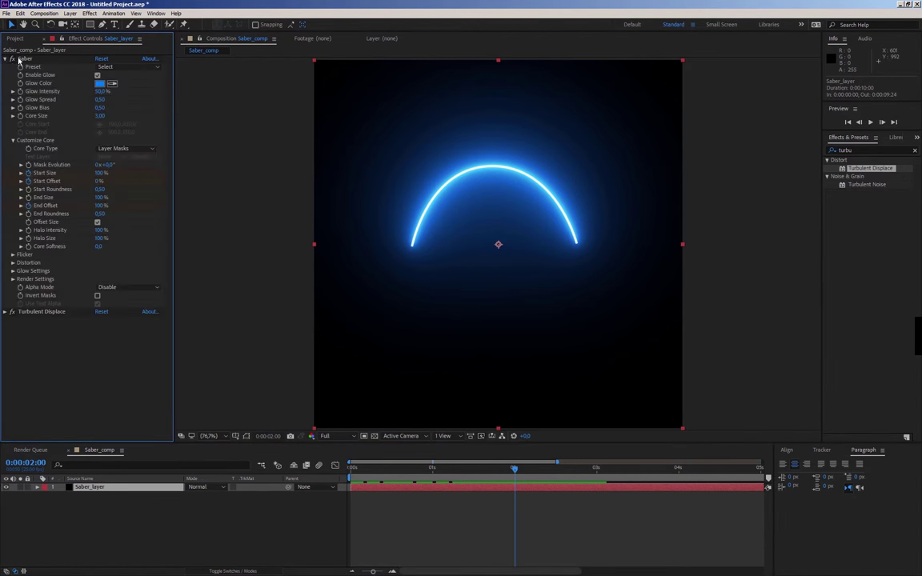
click(107, 69)
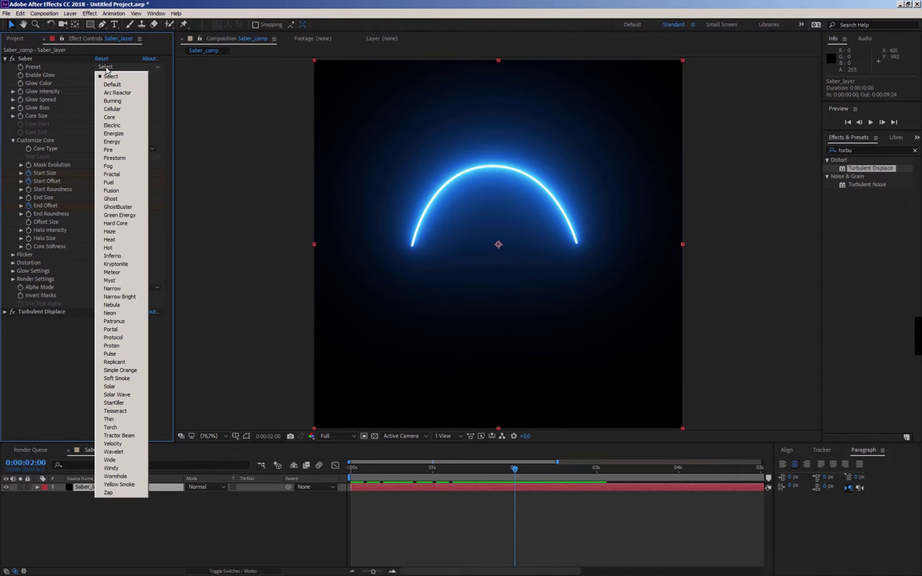
click(114, 142)
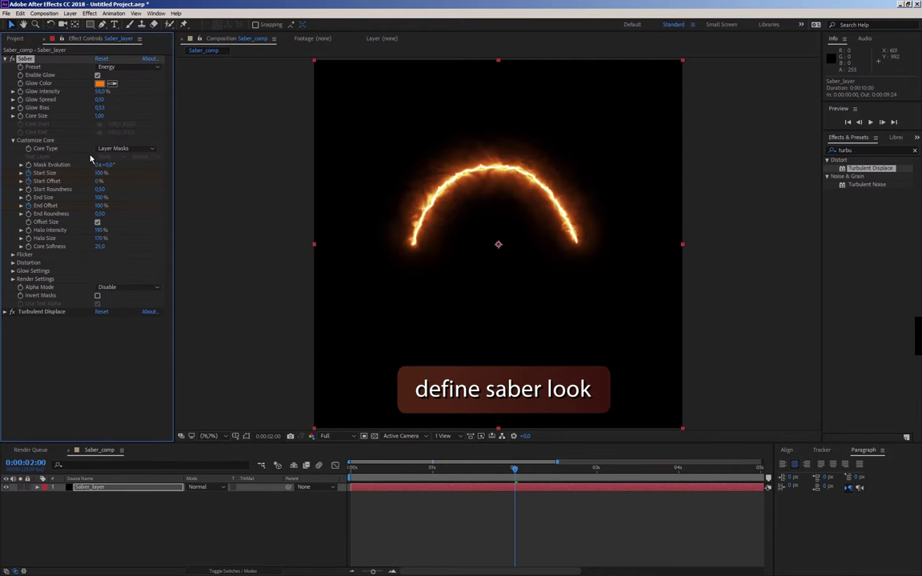
click(13, 140)
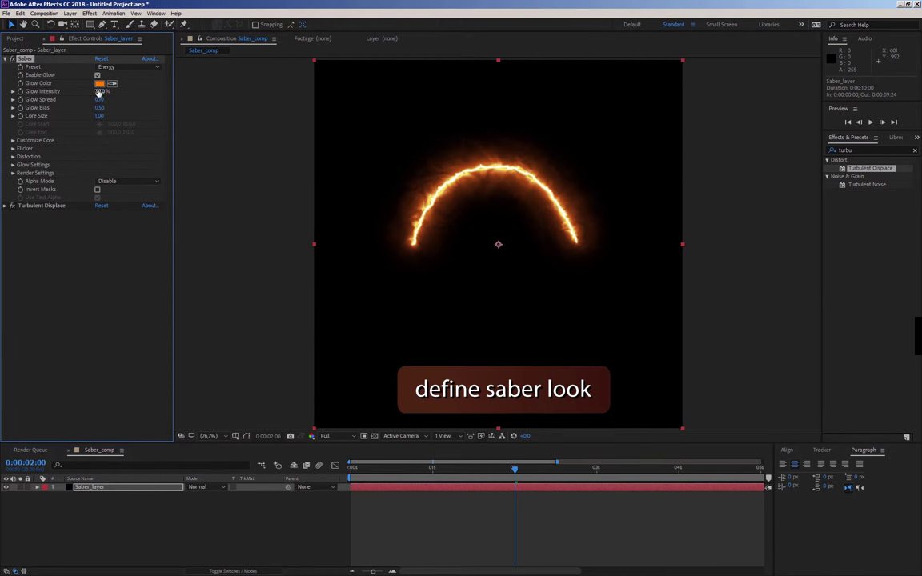
Tune the Saber glow to 31% Glow Intensity, 0.04 Glow Spread and 0.70 Core Size
drag(90, 92, 94, 96)
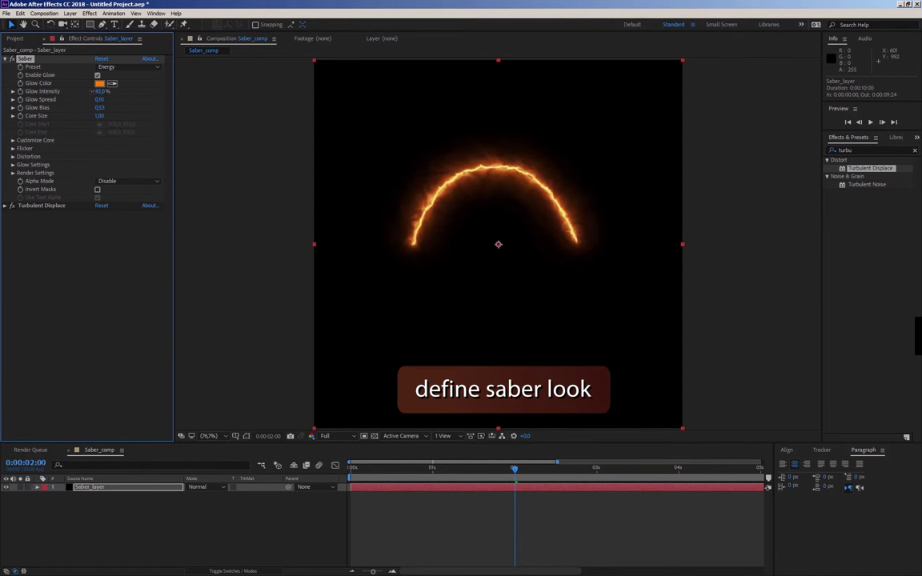
mouse_move(98, 108)
mouse_down()
mouse_move(79, 111)
mouse_move(95, 121)
mouse_move(91, 91)
mouse_up()
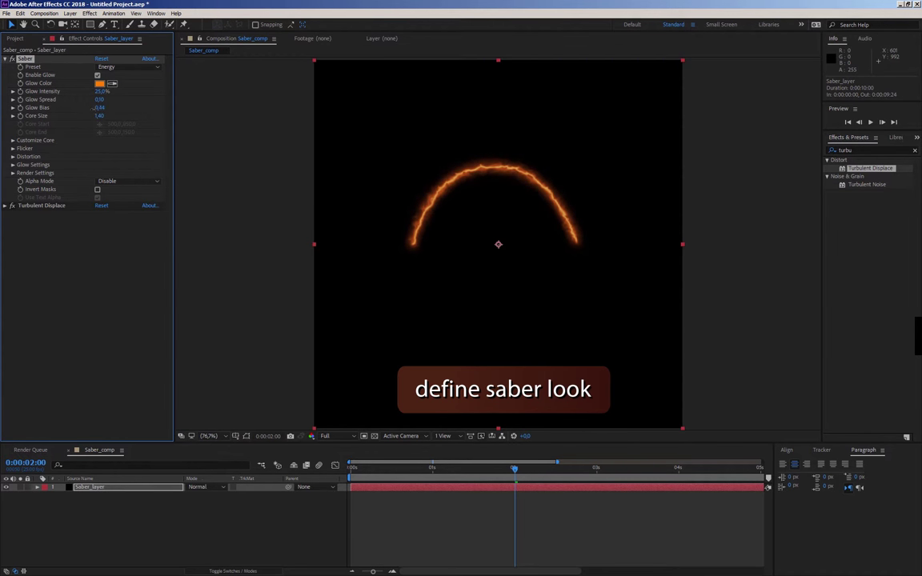
mouse_move(95, 108)
mouse_down()
mouse_move(92, 99)
mouse_move(99, 116)
mouse_move(106, 92)
mouse_up()
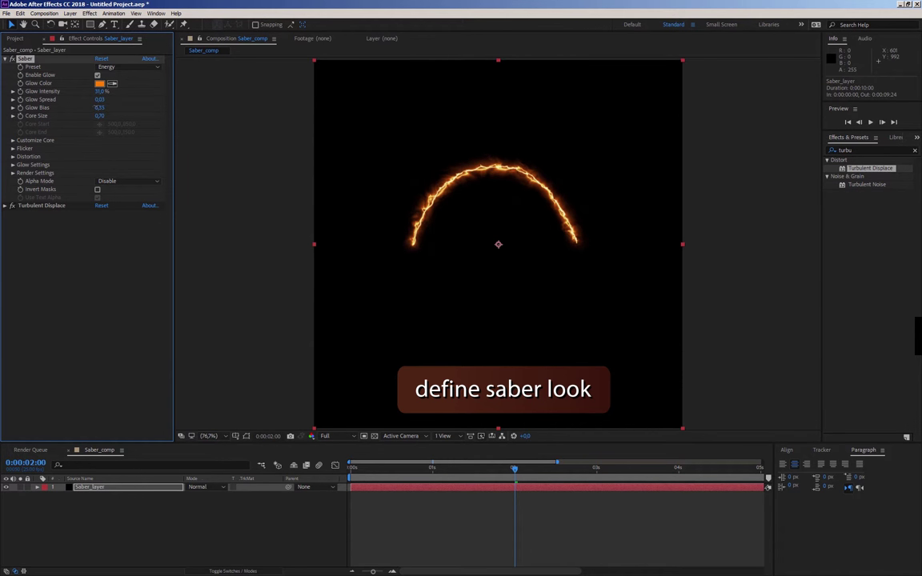
drag(100, 99, 101, 99)
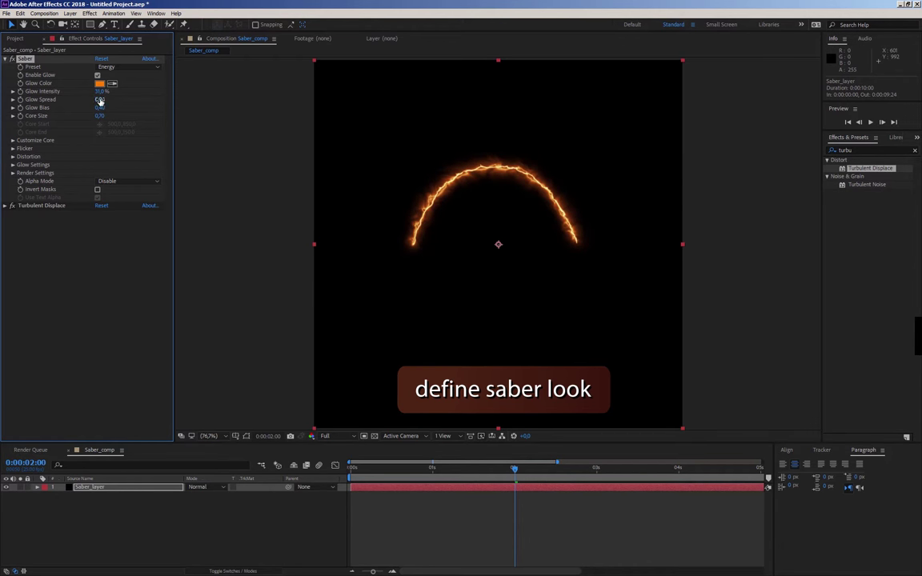
click(99, 116)
text(0.7)
key(Return)
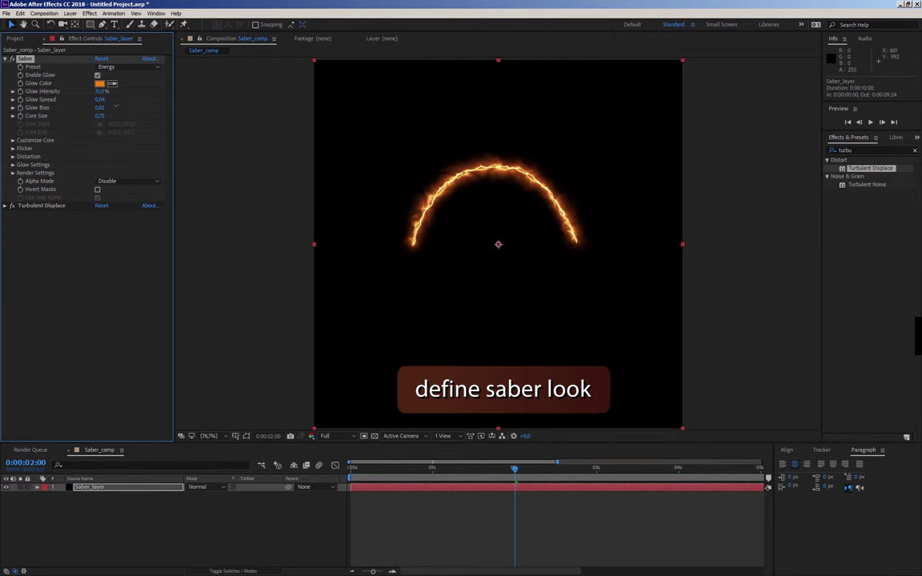
Refine the Saber glow to 0.17 bias, 0.06 spread, 1.20 core size and 33% intensity
drag(99, 107, 77, 113)
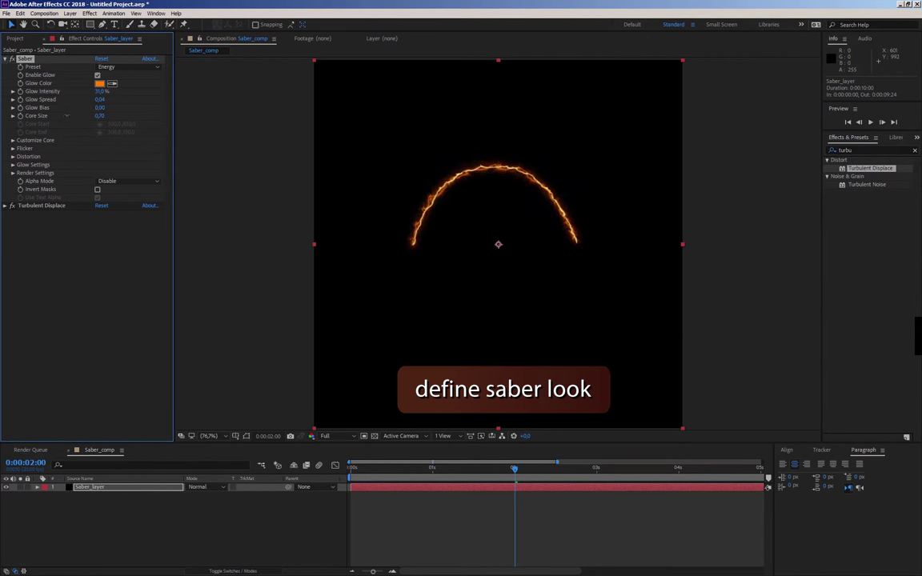
drag(99, 99, 83, 99)
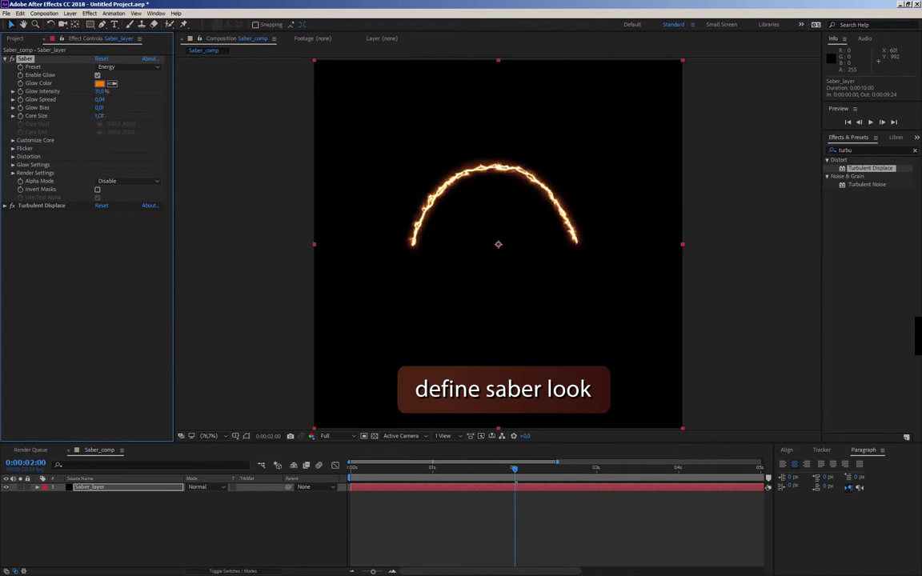
mouse_move(98, 115)
mouse_down()
mouse_move(90, 115)
mouse_move(102, 115)
mouse_move(102, 92)
mouse_up()
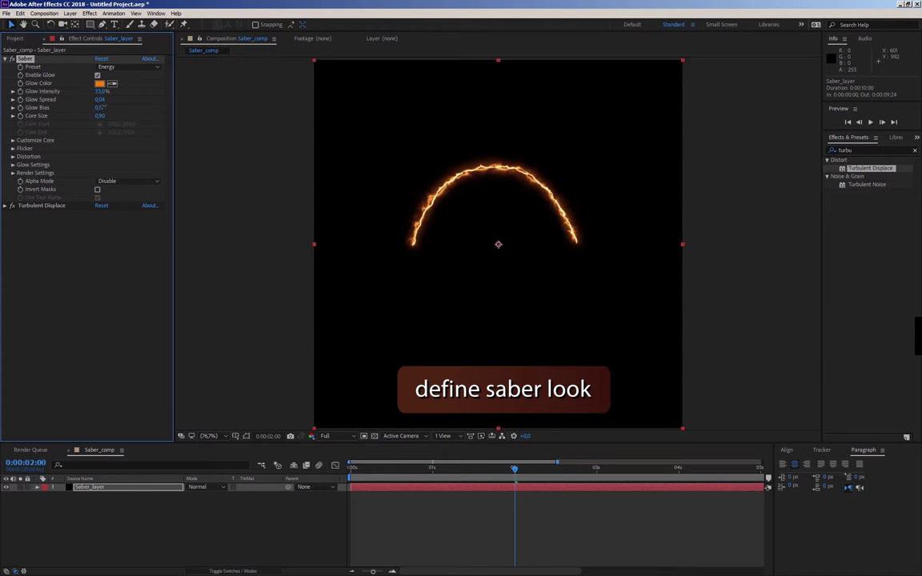
mouse_move(101, 100)
mouse_down()
mouse_move(100, 118)
mouse_move(108, 116)
mouse_up()
mouse_move(513, 470)
mouse_down()
mouse_move(346, 466)
mouse_move(433, 469)
mouse_move(583, 501)
mouse_move(512, 500)
mouse_move(570, 495)
mouse_up()
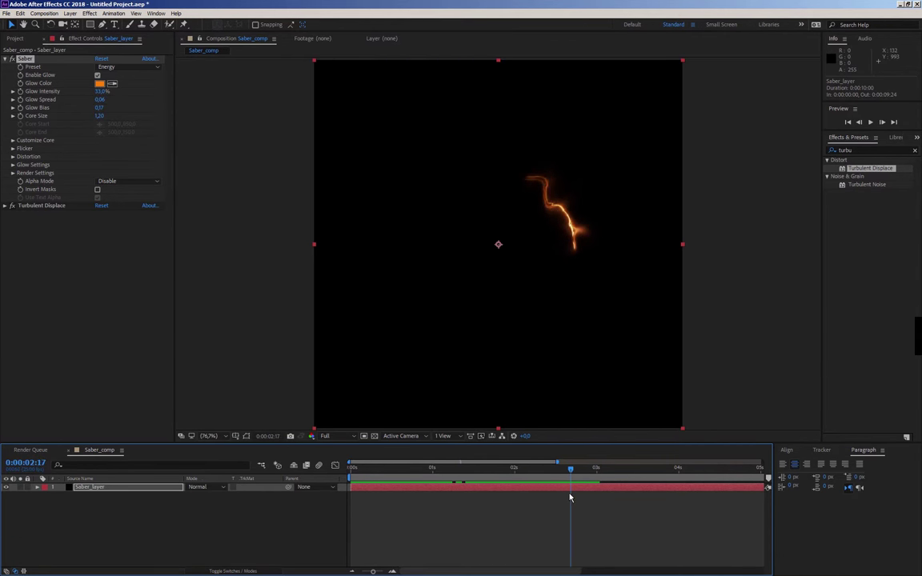
Reveal Saber_layer's keyframes and set the 0:00:03:00 Turbulent Displace Amount to 350
key(u)
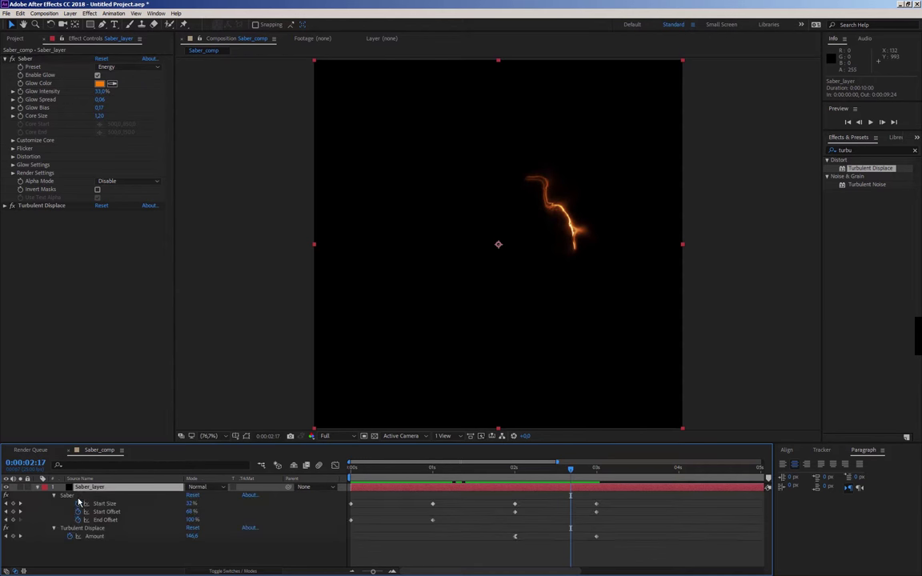
drag(573, 478, 596, 478)
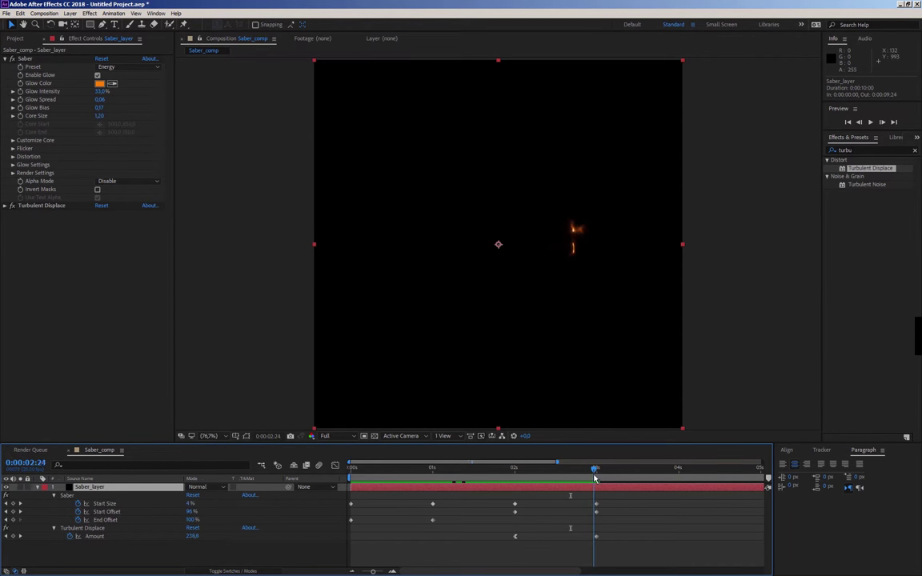
click(193, 536)
text(350)
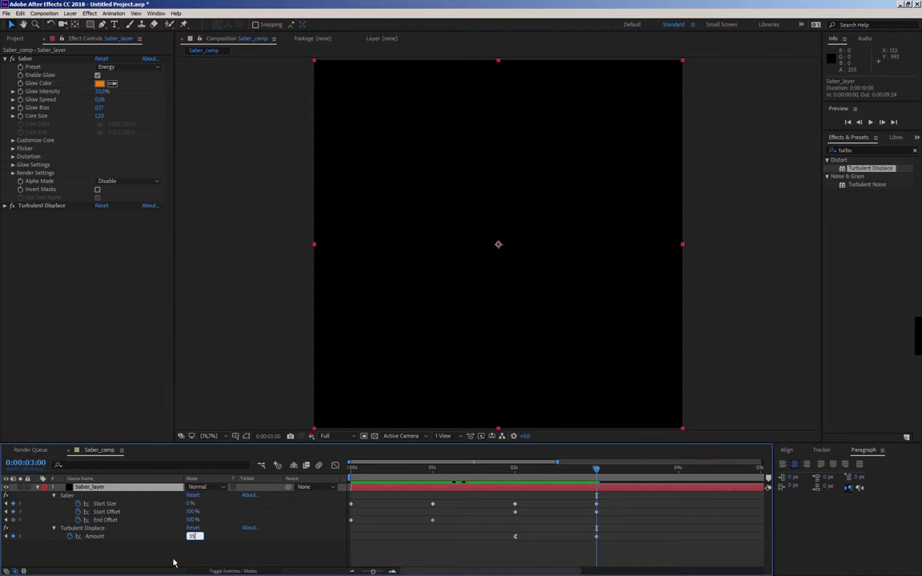
key(Return)
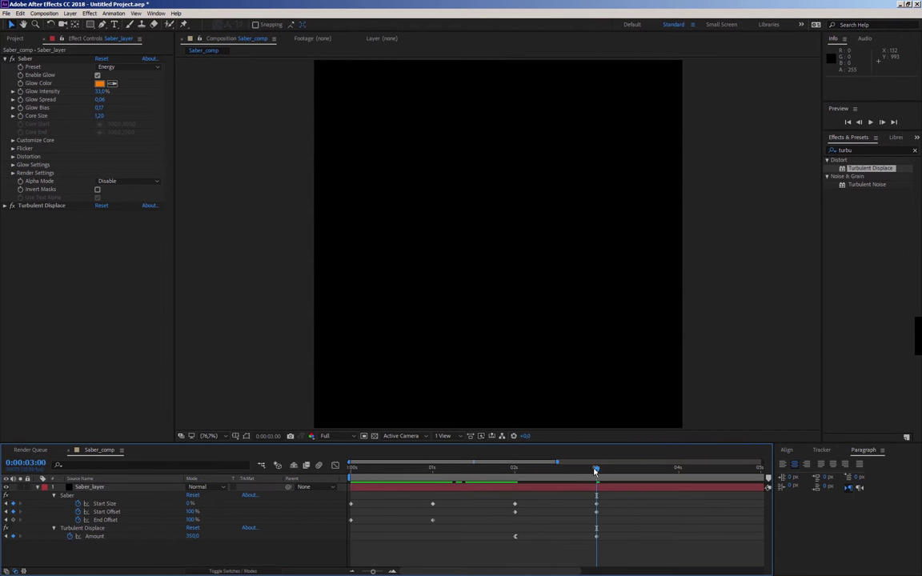
drag(594, 472, 571, 472)
mouse_move(553, 469)
mouse_down()
mouse_move(494, 477)
mouse_move(587, 475)
mouse_move(344, 465)
mouse_up()
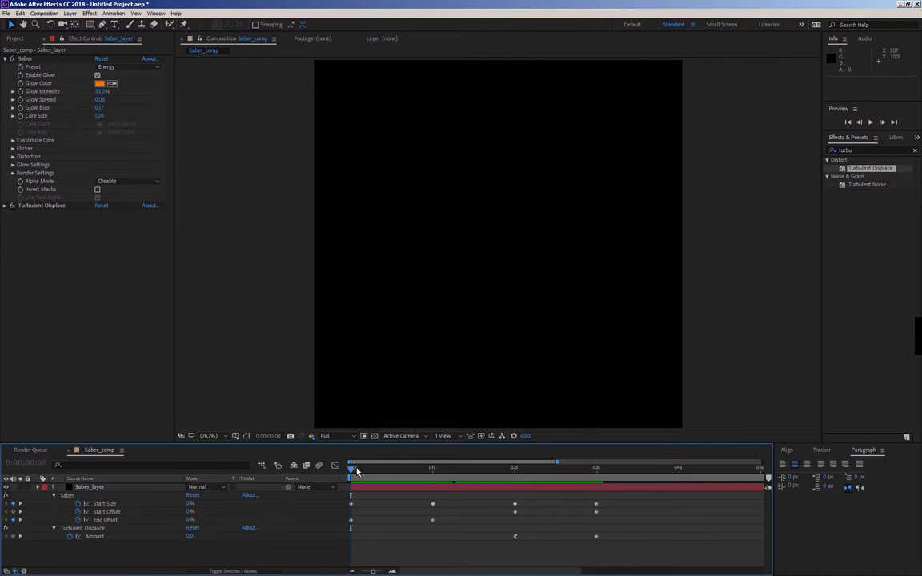
Keyframe Saber Core Size from 0.20 at 0:00:00 up to 1.20 at 0:00:17
drag(357, 471, 477, 473)
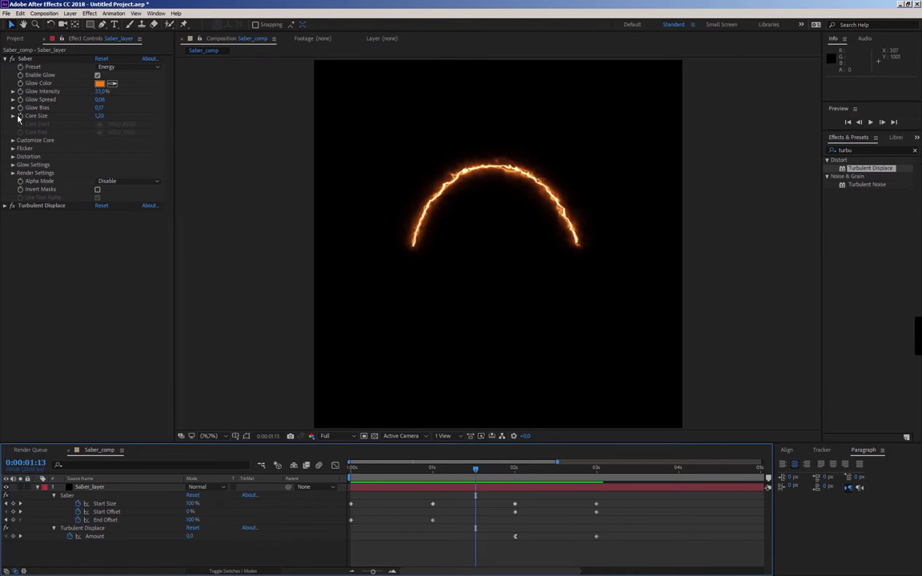
click(28, 117)
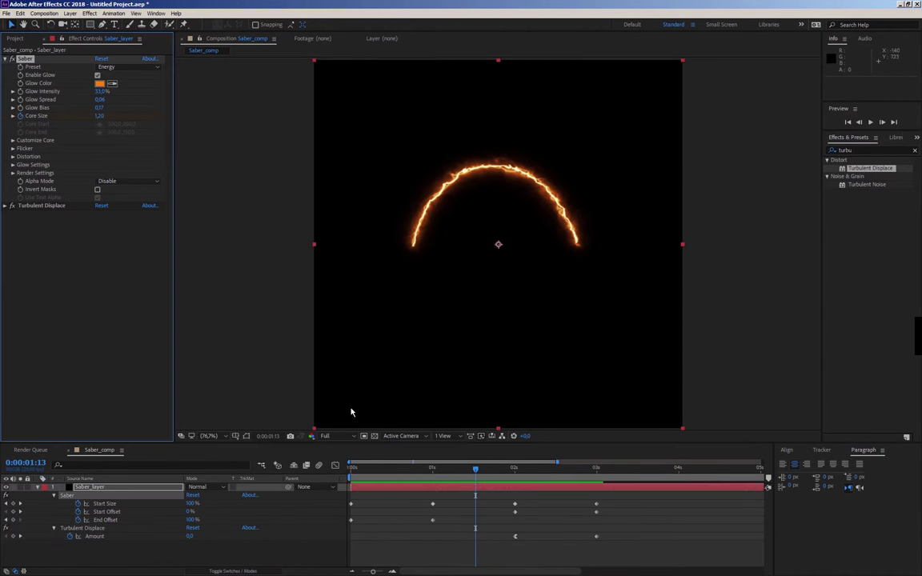
key(u)
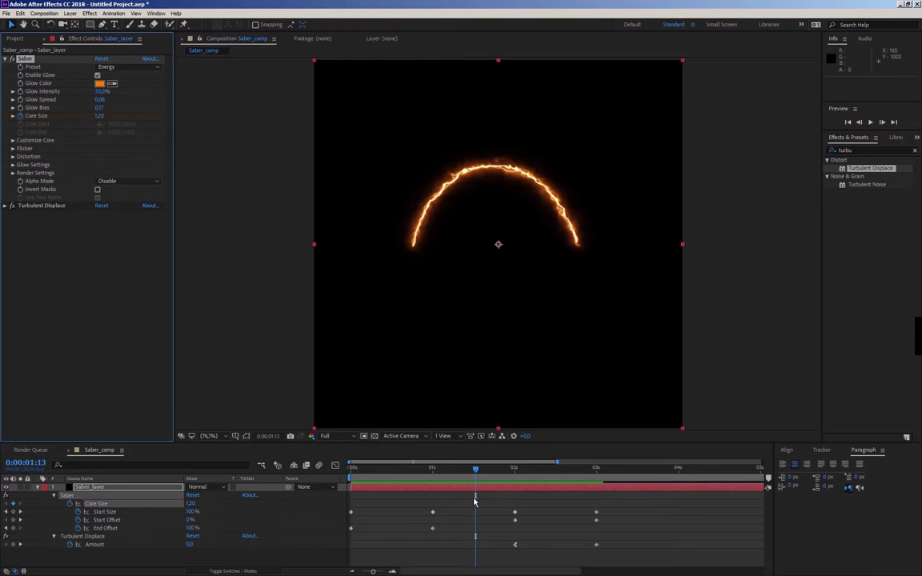
drag(475, 472, 366, 470)
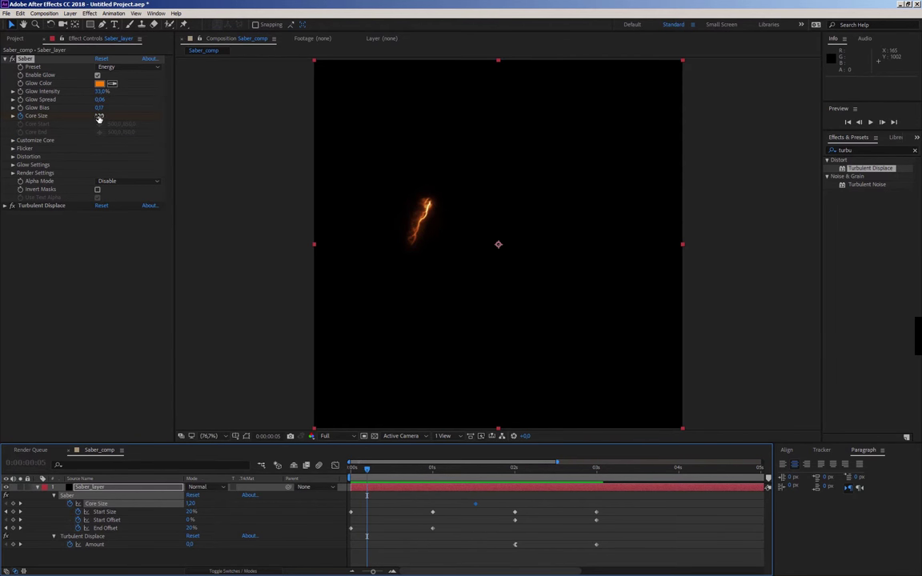
drag(99, 118, 96, 116)
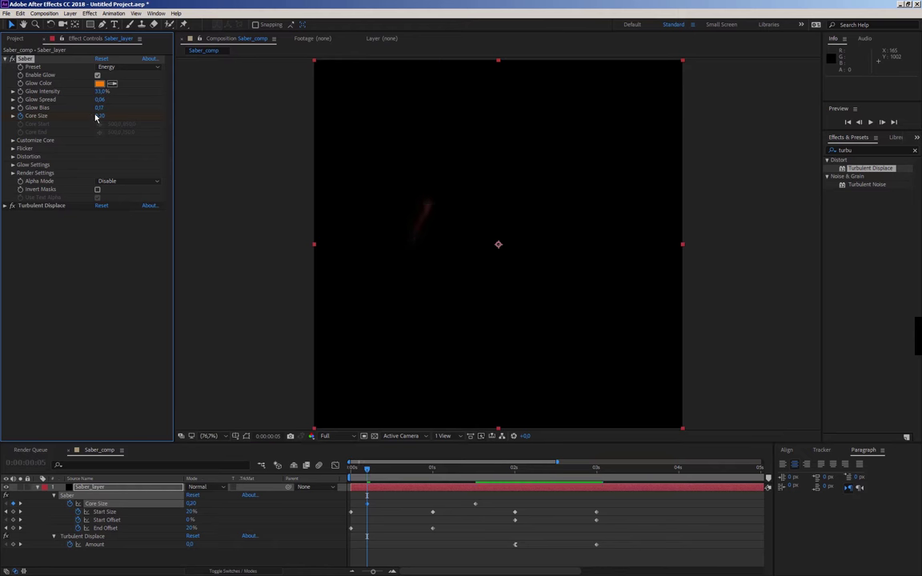
click(366, 474)
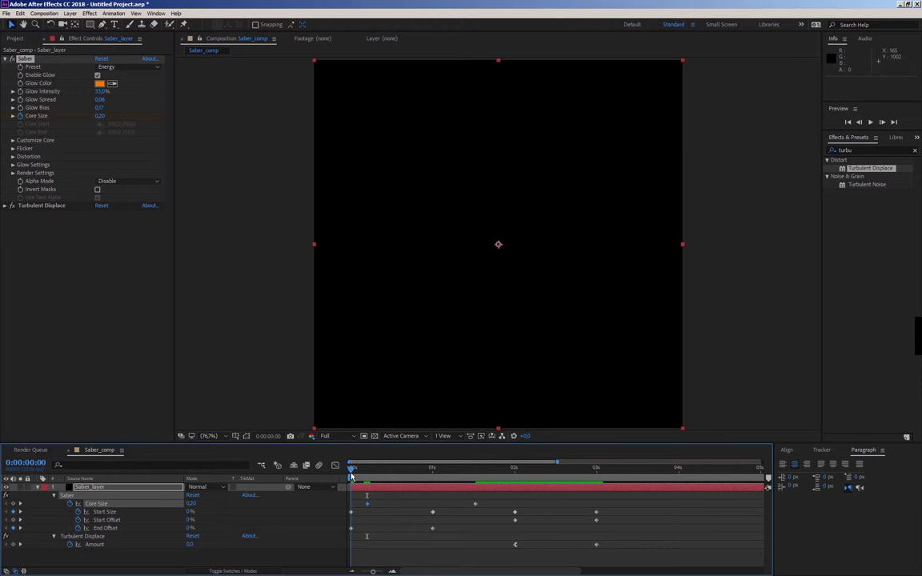
key(space)
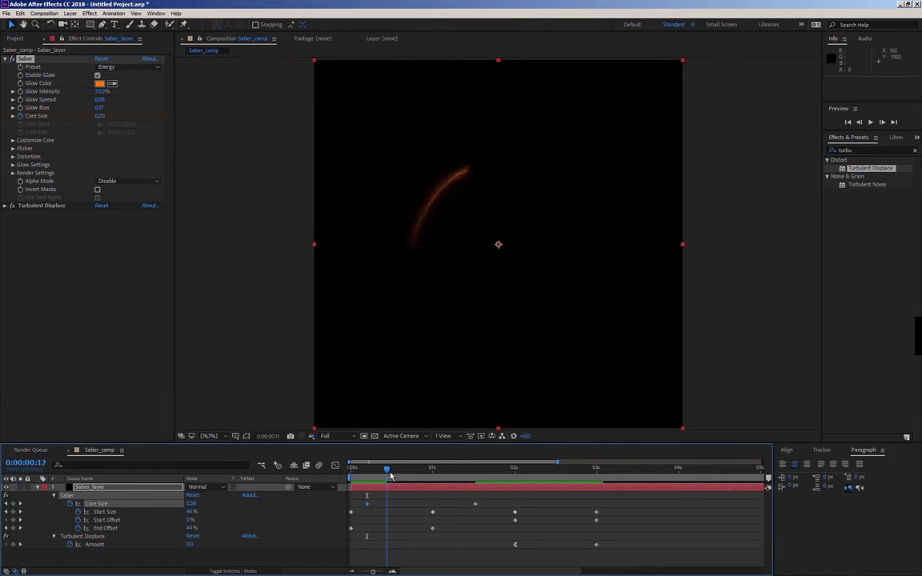
drag(364, 504, 350, 504)
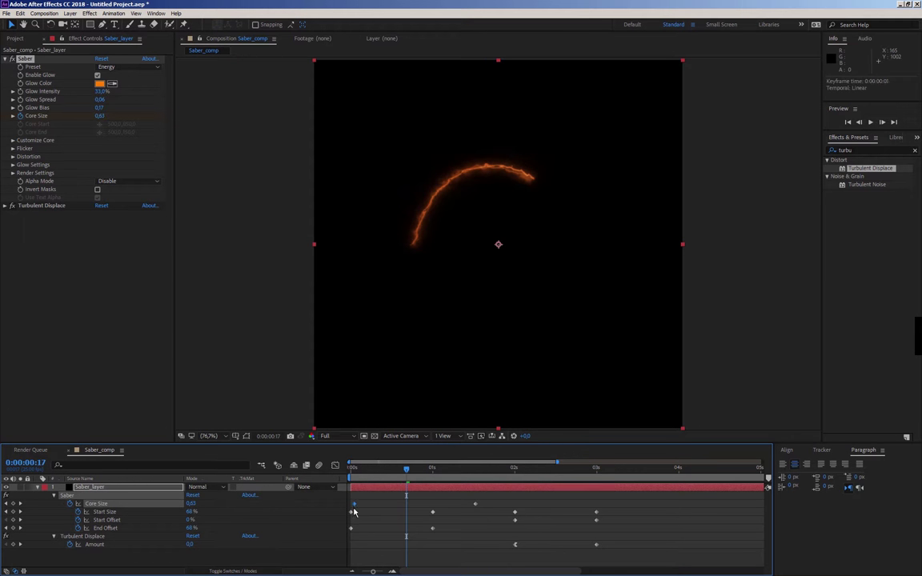
mouse_move(475, 507)
mouse_down()
mouse_move(406, 504)
mouse_move(360, 482)
mouse_move(408, 476)
mouse_move(548, 487)
mouse_up()
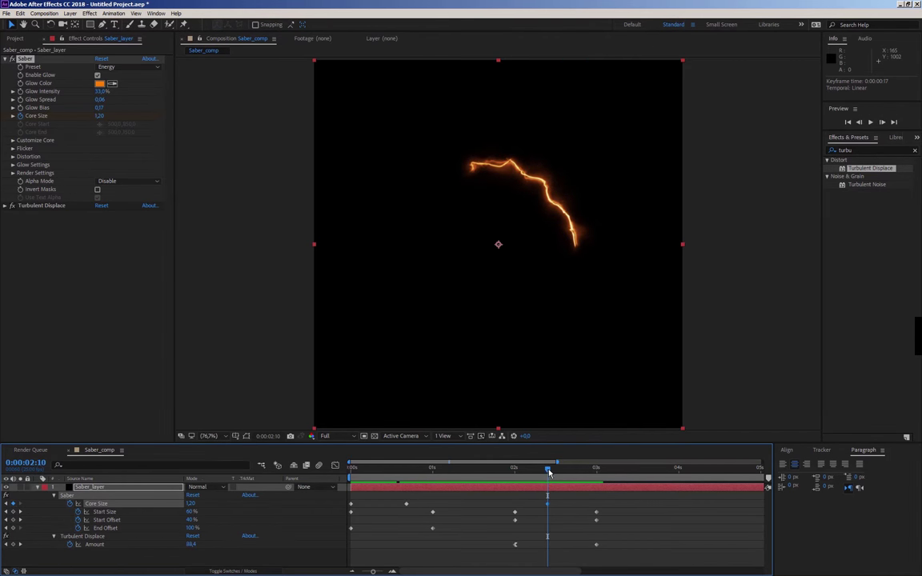
Make the Saber Core Size drop from 1.20 at 2:10 to 0 at 3 seconds
drag(548, 472, 593, 473)
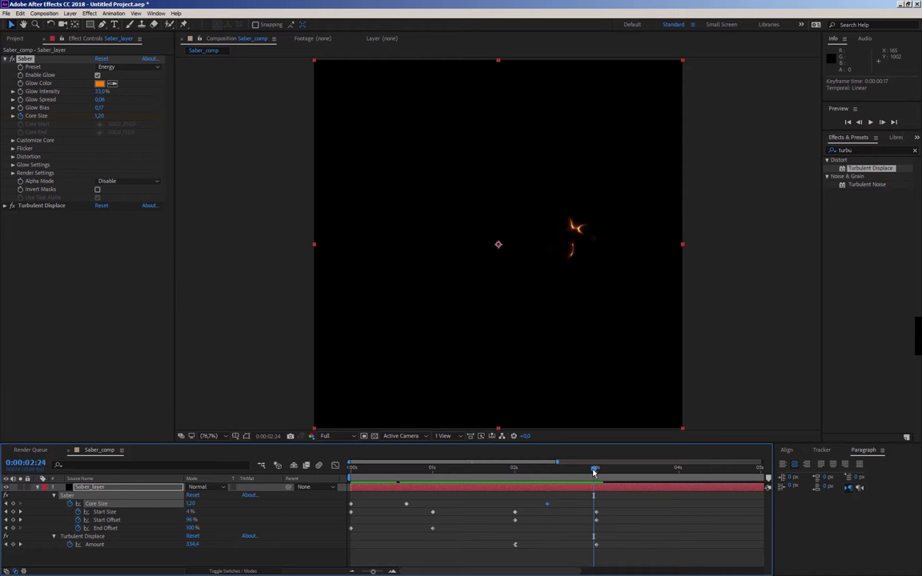
drag(190, 504, 181, 504)
mouse_move(585, 472)
mouse_down()
mouse_move(334, 469)
mouse_move(548, 468)
mouse_move(591, 483)
mouse_move(549, 472)
mouse_up()
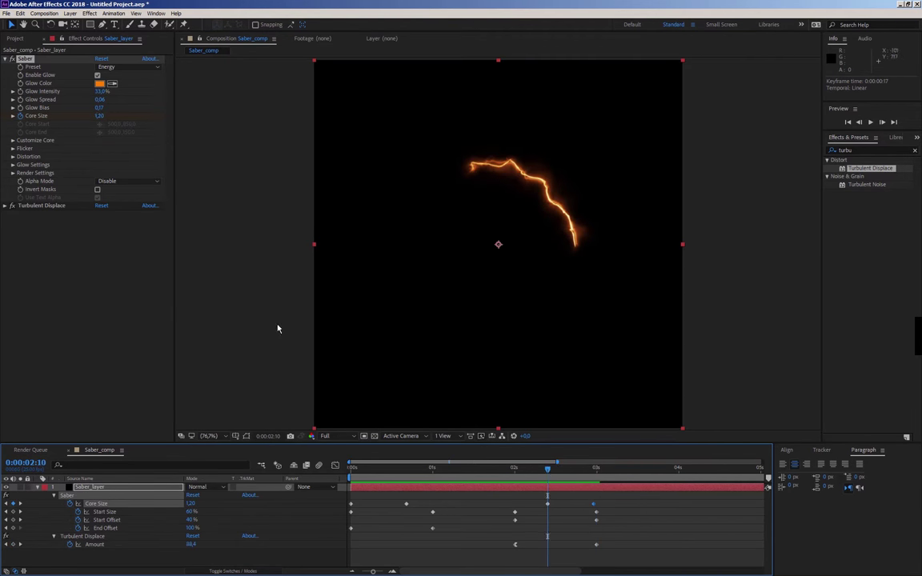
click(27, 84)
drag(549, 471, 595, 473)
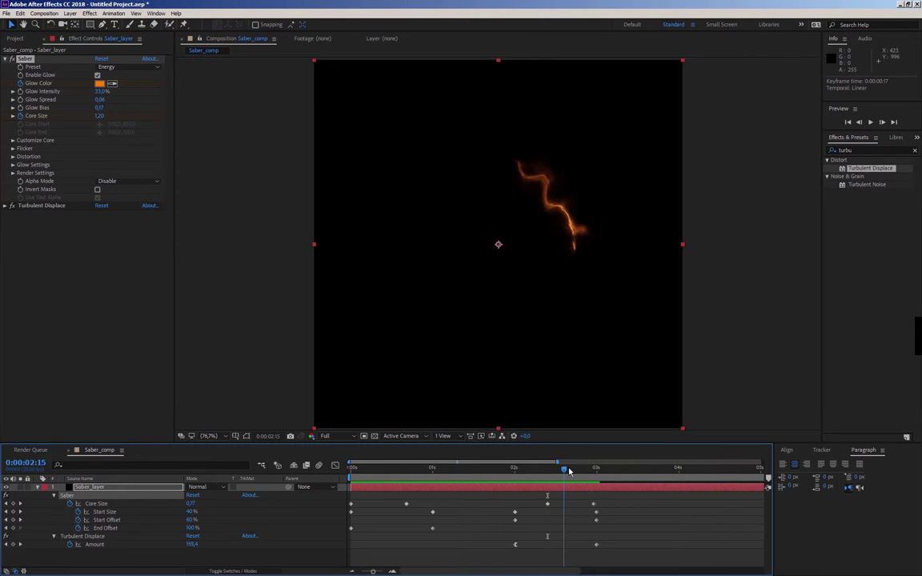
click(98, 84)
Shift the Saber Glow Color hue to orange, then collapse Saber_layer's timeline properties
drag(351, 472, 355, 478)
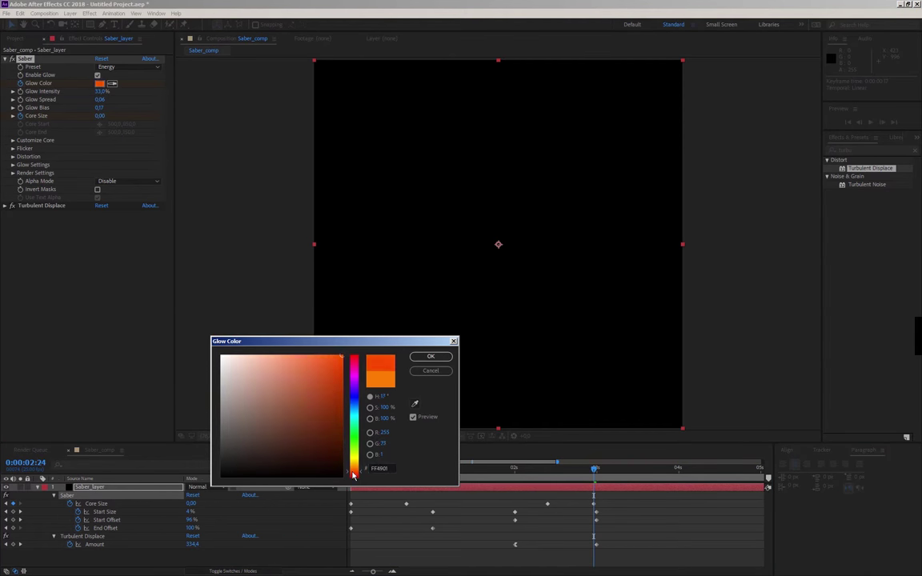
click(431, 356)
mouse_move(530, 470)
mouse_down()
mouse_move(603, 488)
mouse_move(338, 495)
mouse_up()
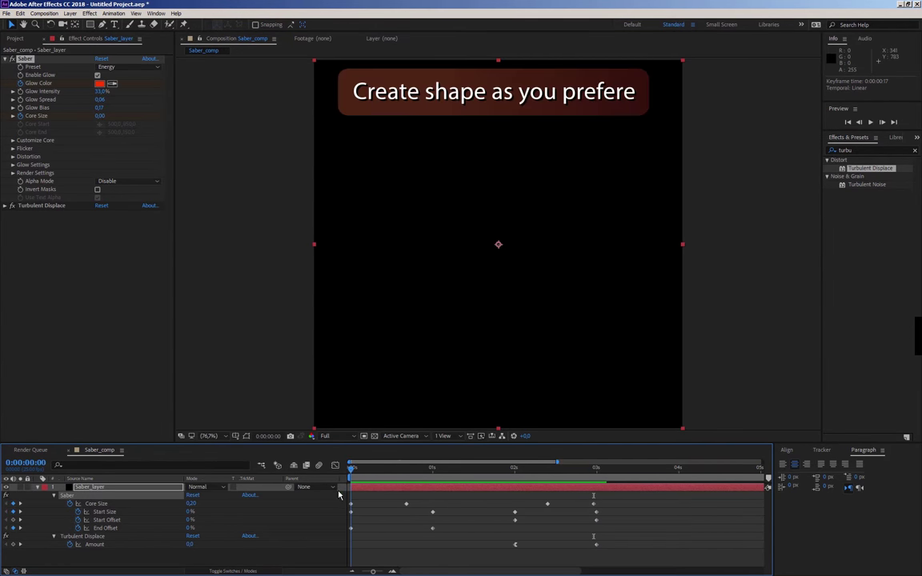
click(36, 492)
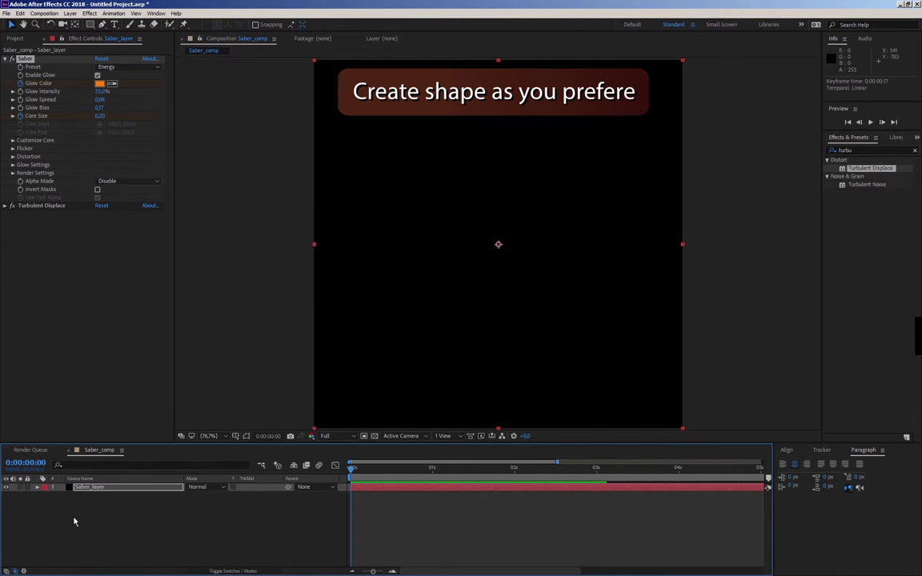
click(74, 519)
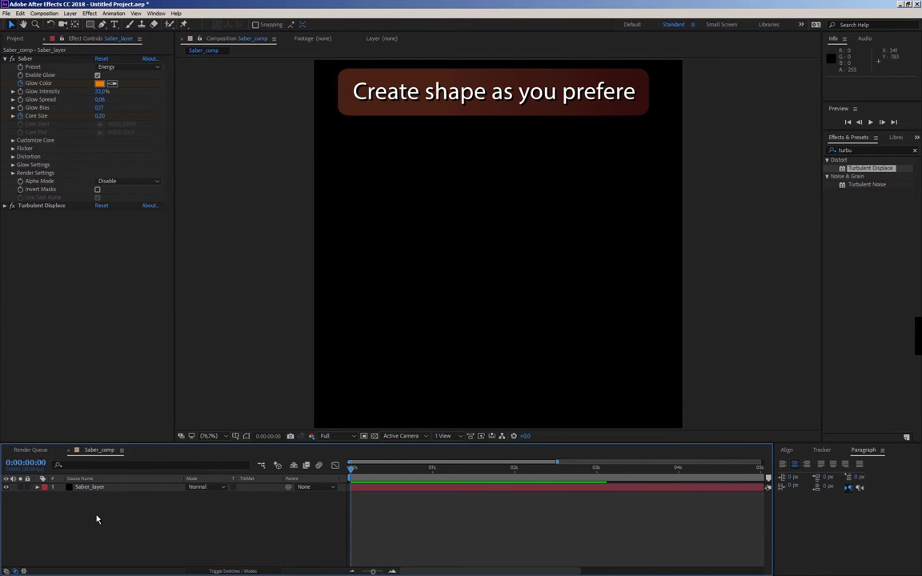
Create a new black 1000×1000 solid named shape_1
right_click(97, 517)
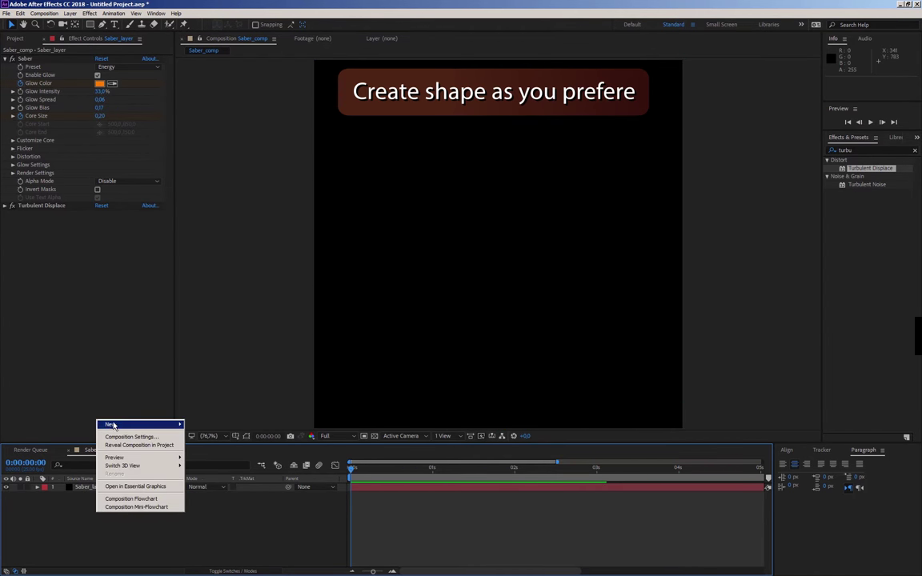
mouse_move(109, 427)
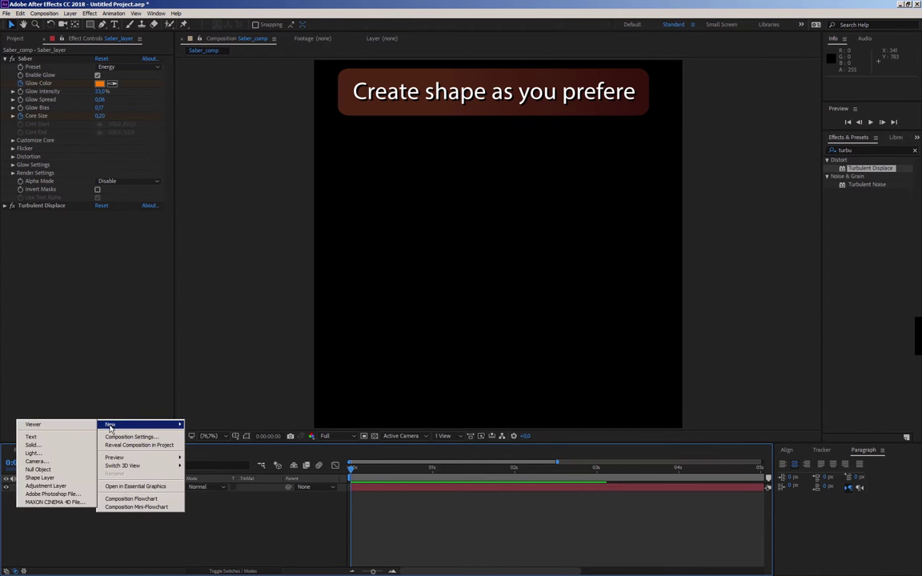
click(33, 445)
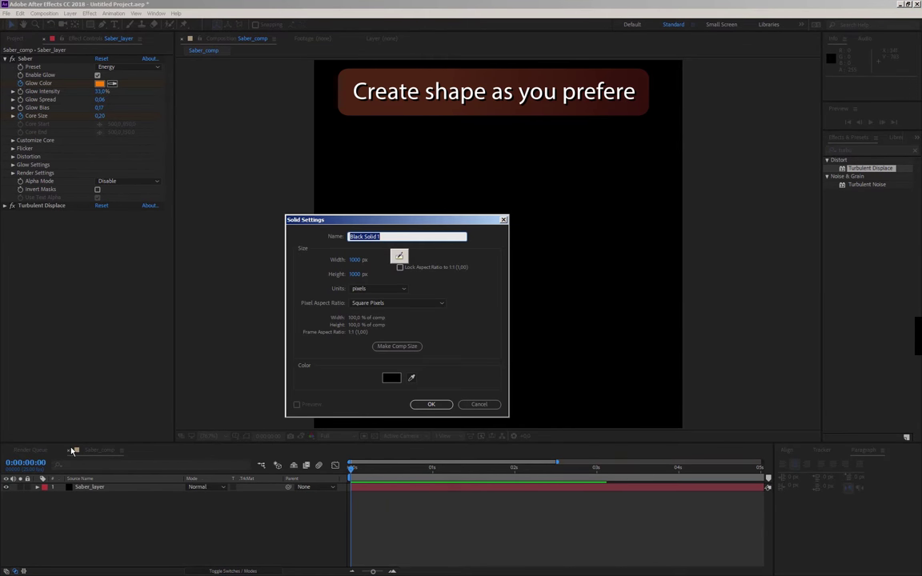
text(shape_1)
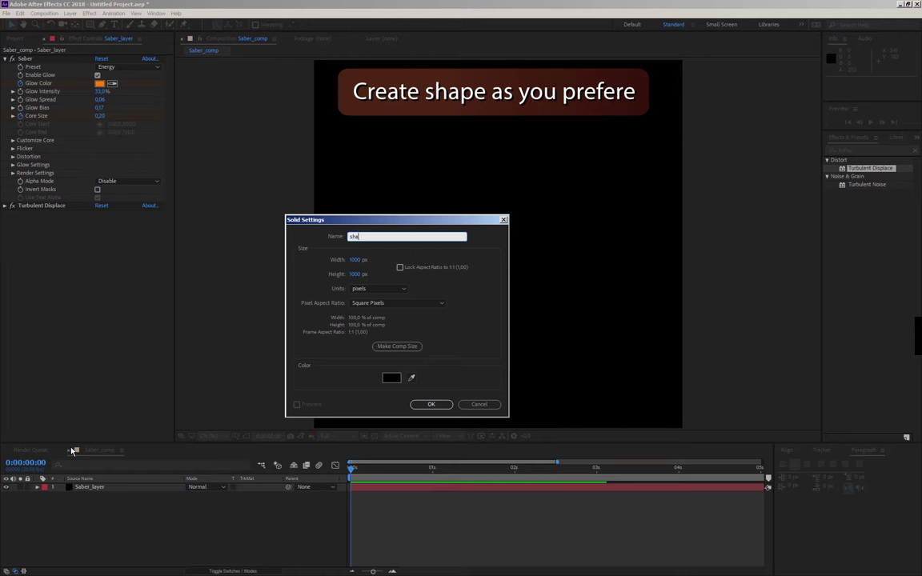
click(420, 407)
click(79, 515)
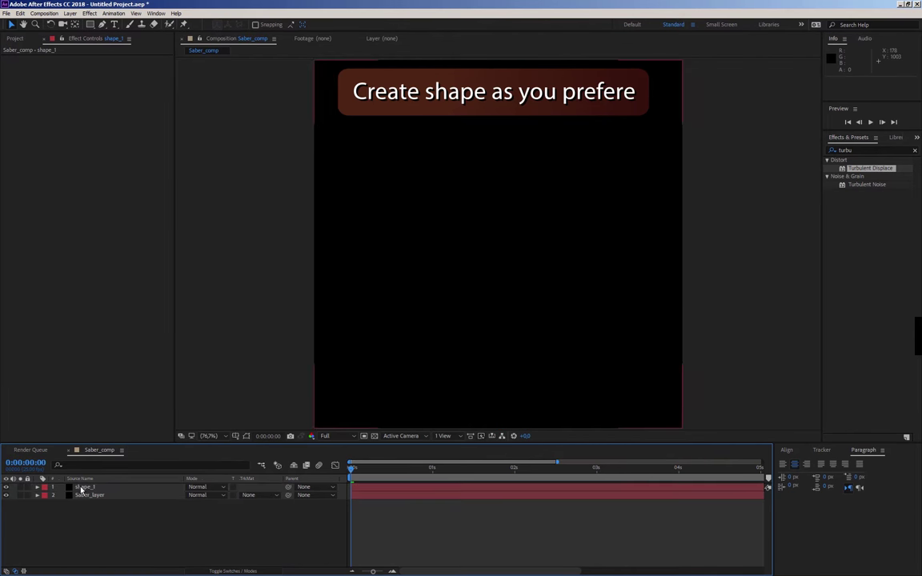
Draw a square rectangle mask on shape_1 near the comp centre
click(80, 487)
click(90, 25)
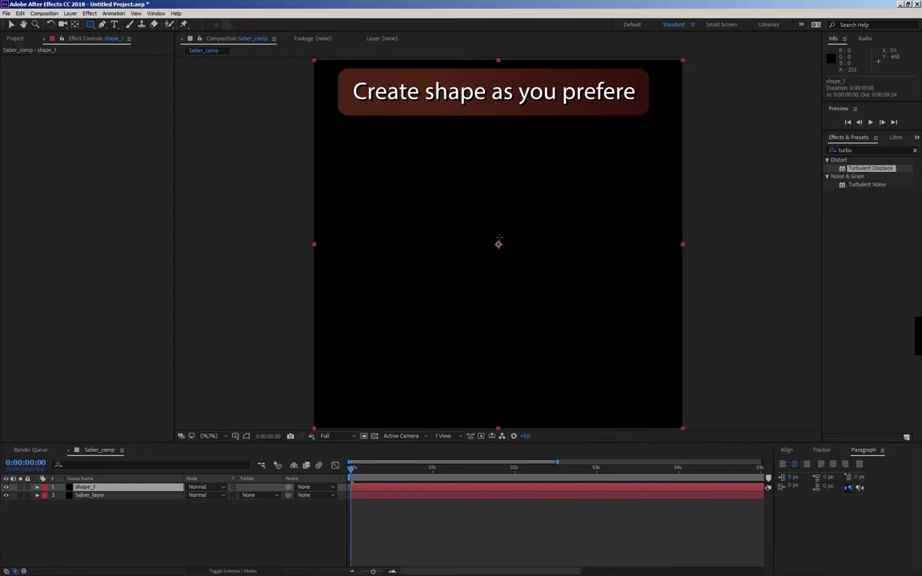
mouse_move(489, 245)
mouse_down()
mouse_move(498, 212)
mouse_move(433, 163)
mouse_up()
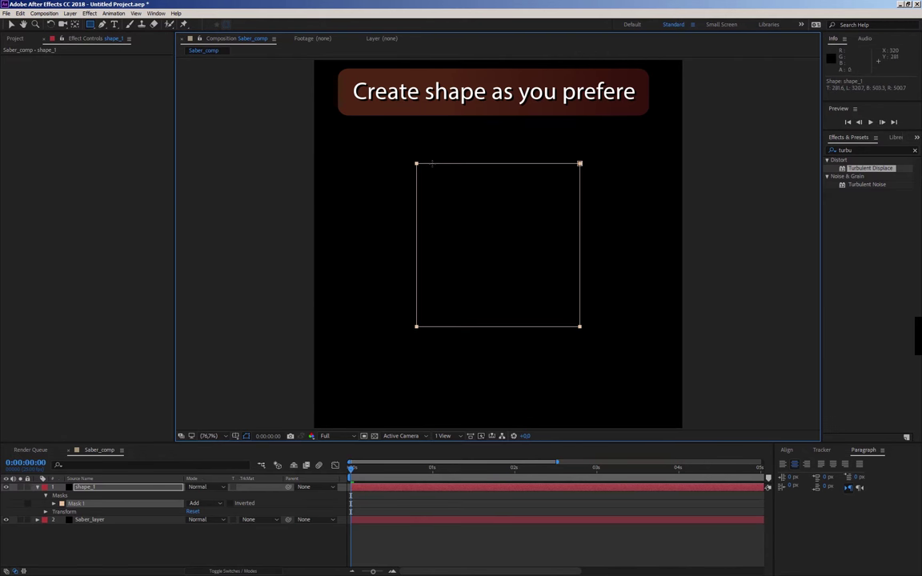
click(95, 553)
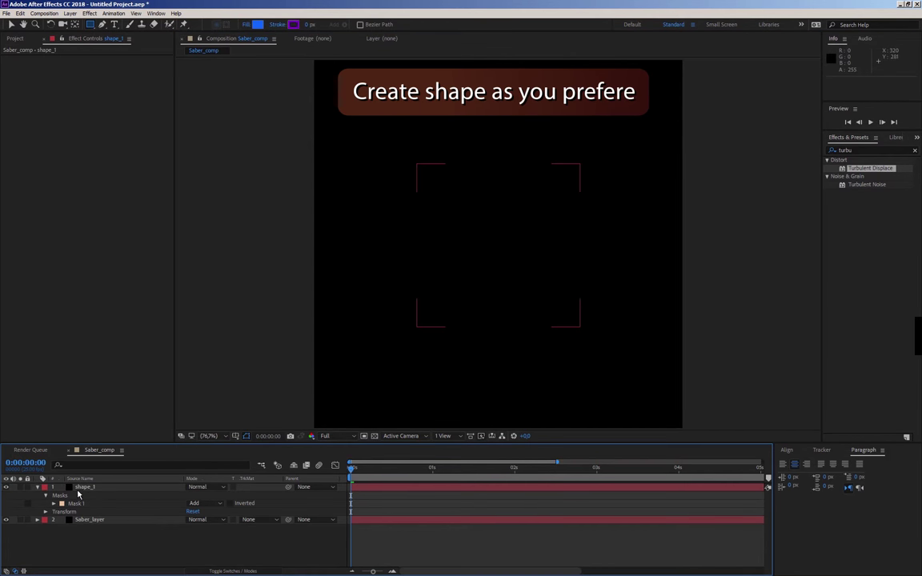
Create a second black 1000×1000 solid named shape_2
right_click(84, 451)
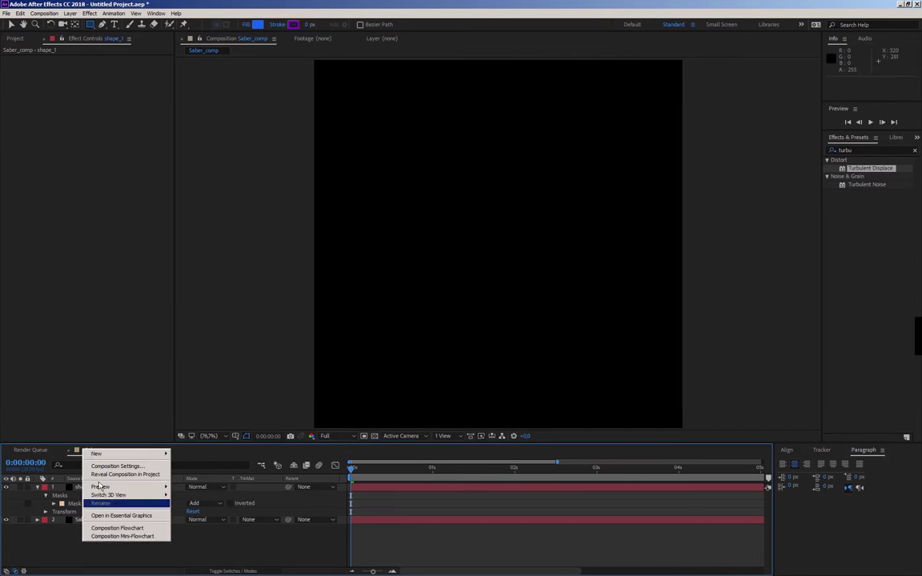
mouse_move(101, 459)
click(36, 474)
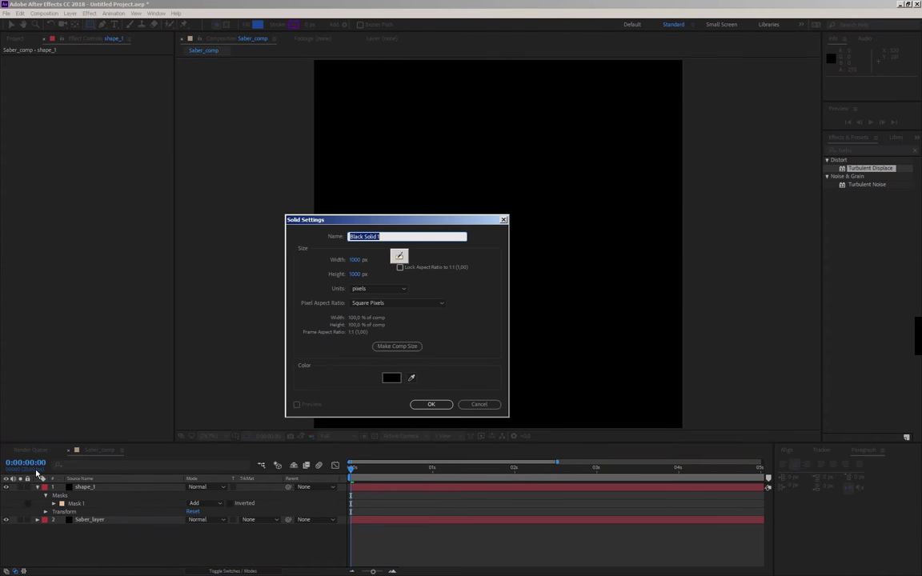
text(S)
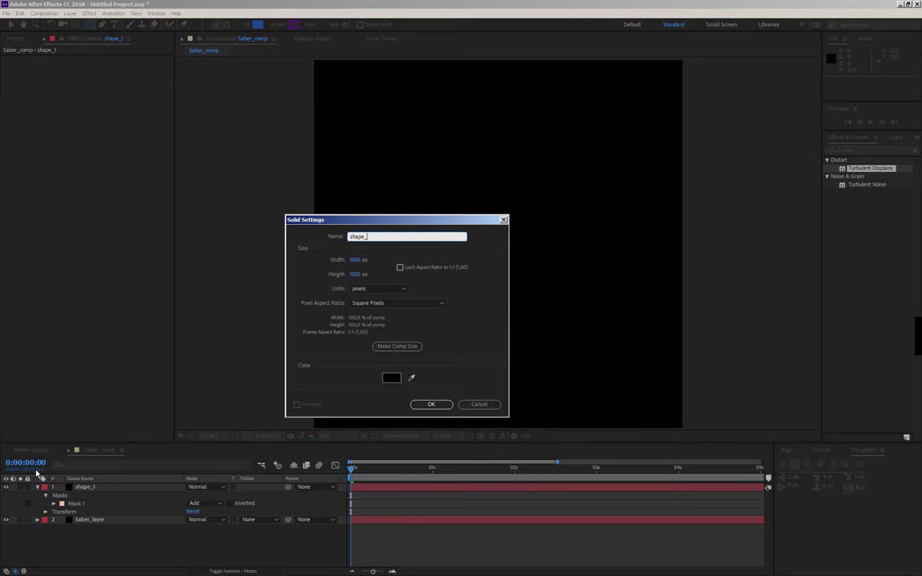
click(430, 406)
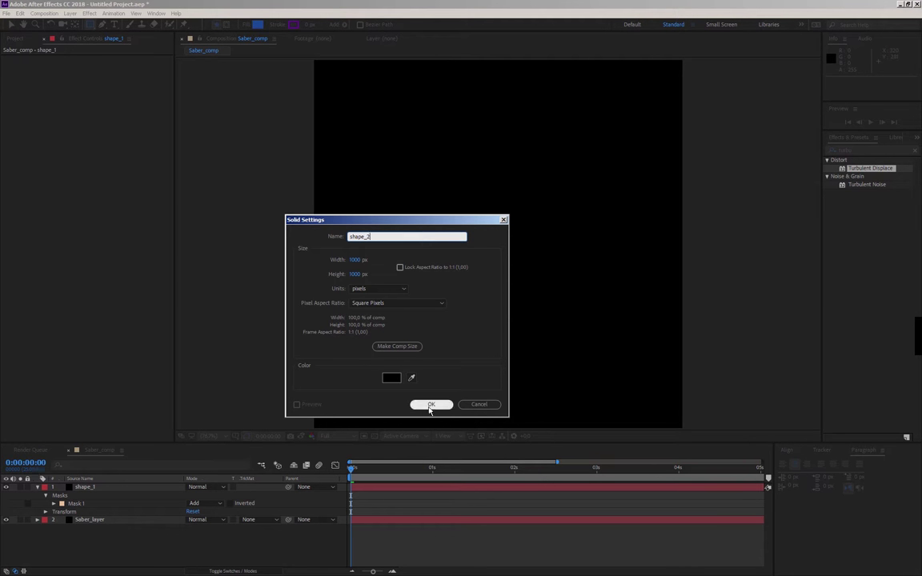
Draw a large circular ellipse mask on shape_2 centred in the comp
click(93, 25)
click(128, 45)
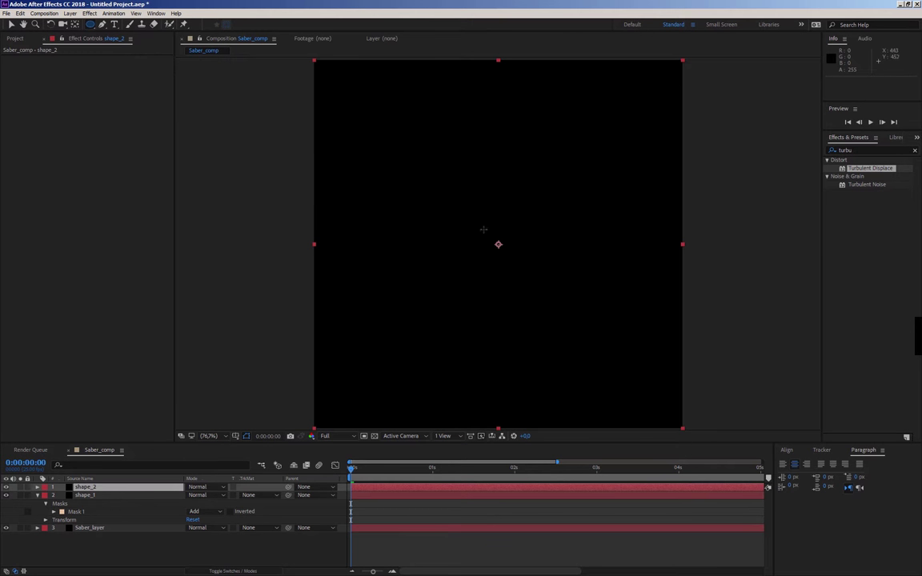
drag(499, 244, 409, 159)
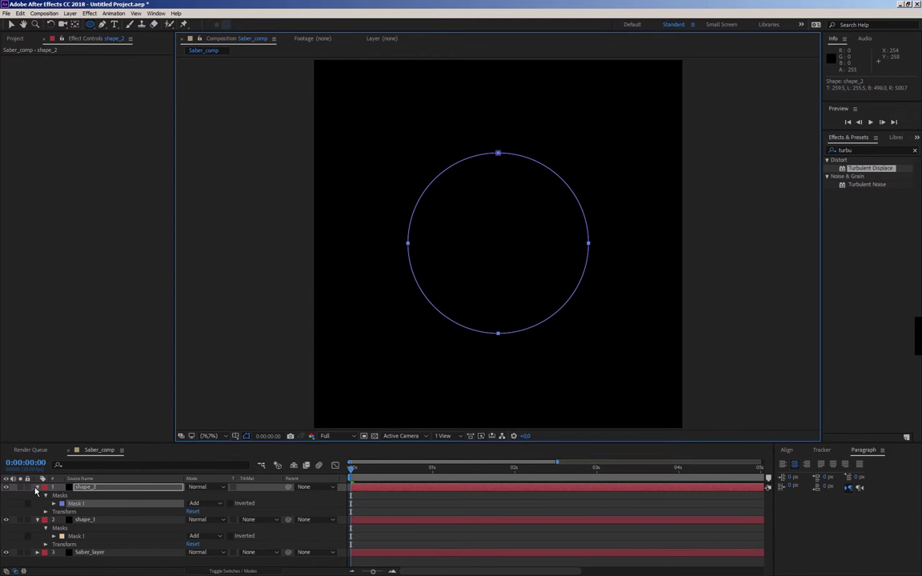
click(36, 488)
click(81, 551)
Create a third black 1000×1000 solid named shape_3
right_click(79, 549)
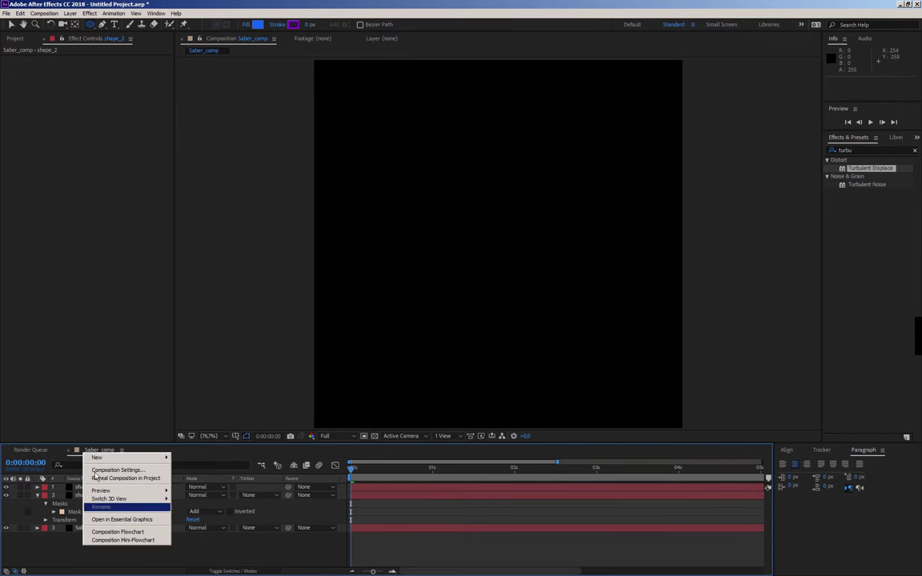
mouse_move(104, 458)
click(52, 478)
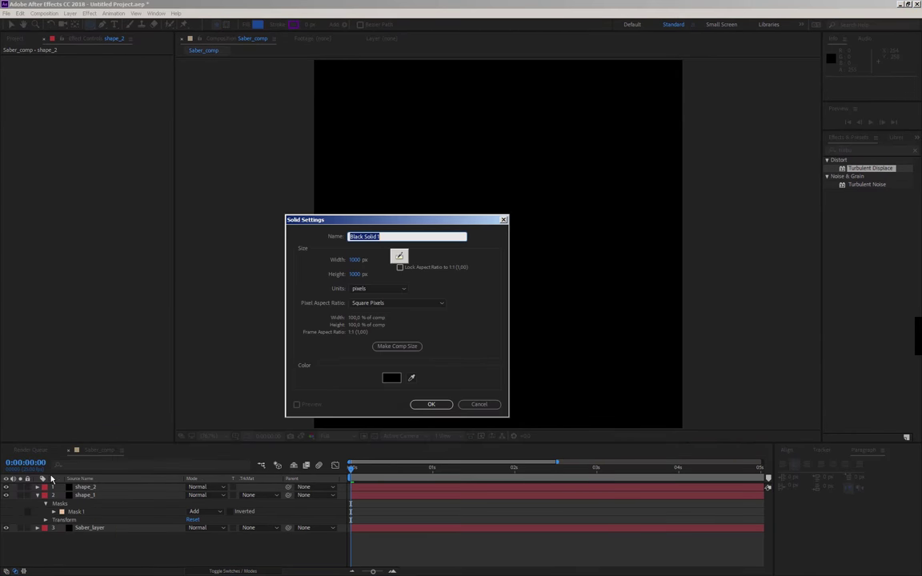
text(shape_3)
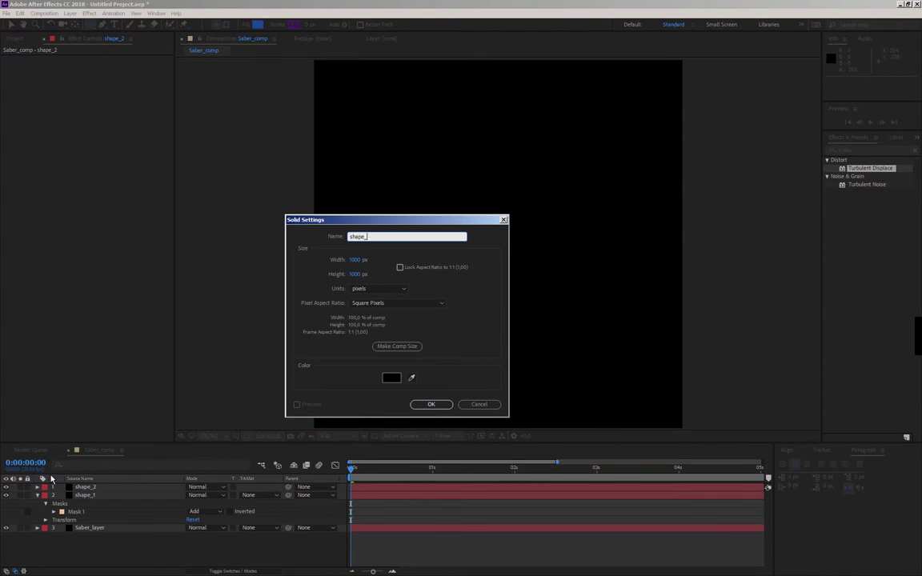
click(431, 406)
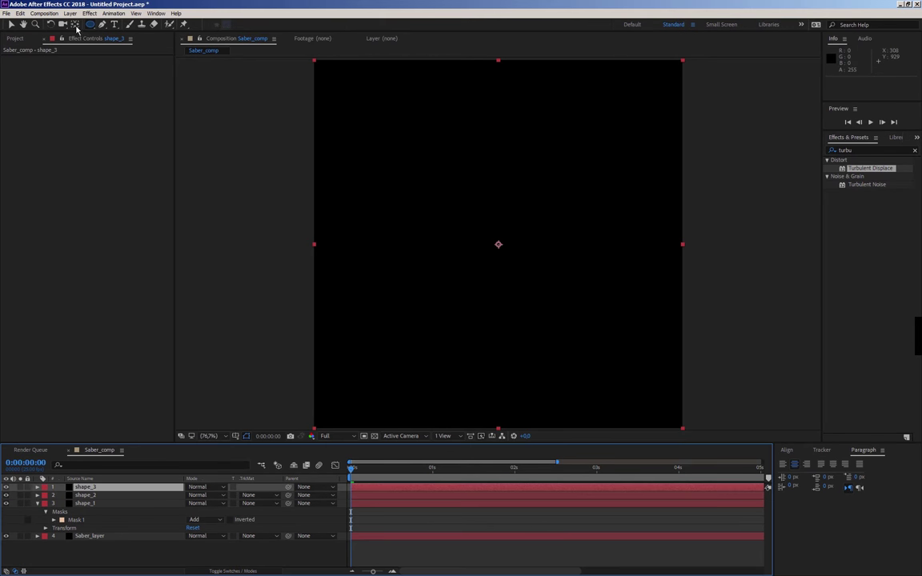
Draw a pentagon mask with the Polygon tool at the centre of shape_3
click(90, 25)
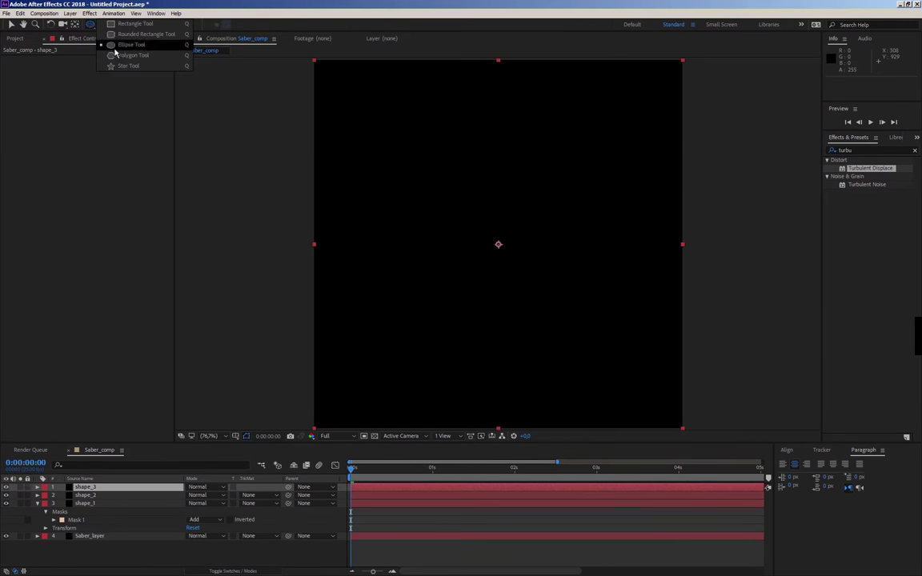
click(111, 55)
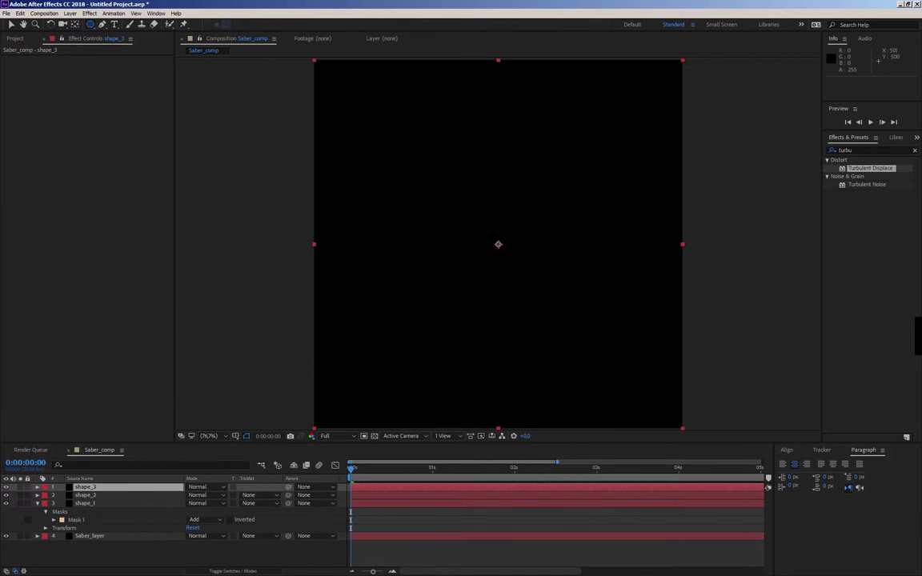
drag(498, 244, 496, 183)
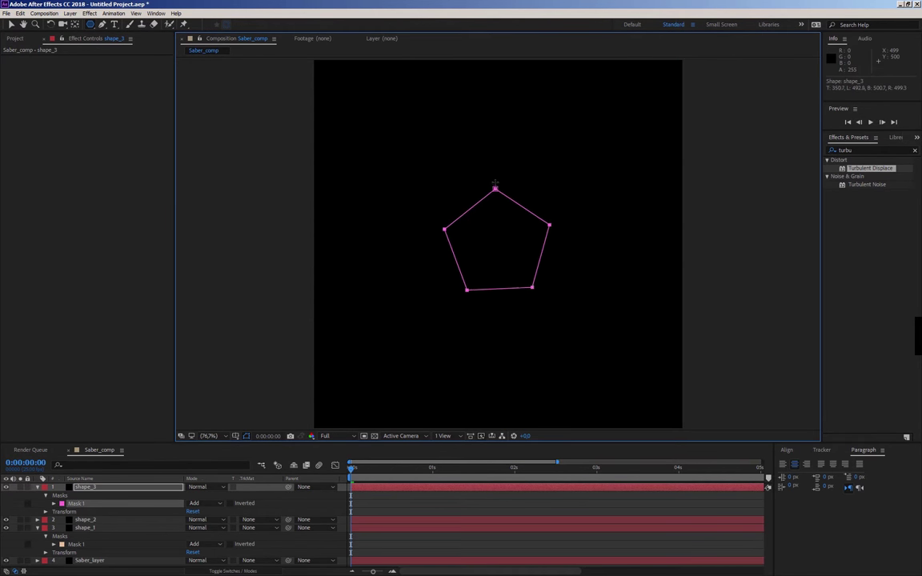
drag(496, 183, 497, 156)
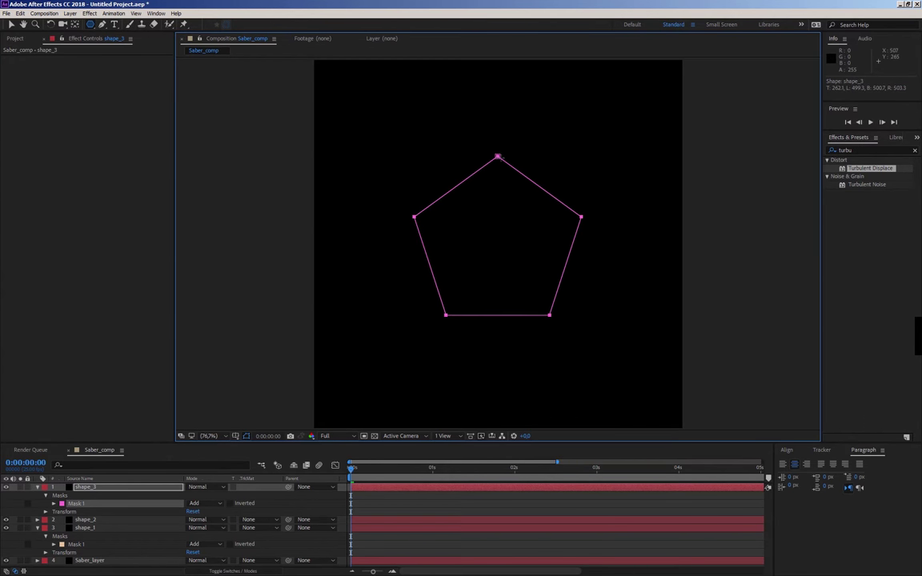
click(36, 488)
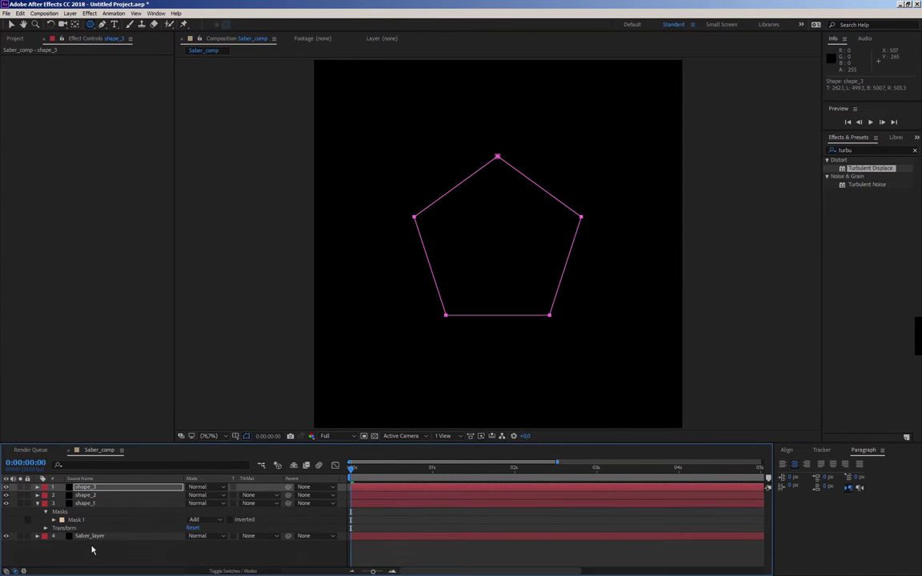
Copy Saber_layer's Saber and Turbulent Displace effects onto shape_1, shape_2 and shape_3
click(85, 537)
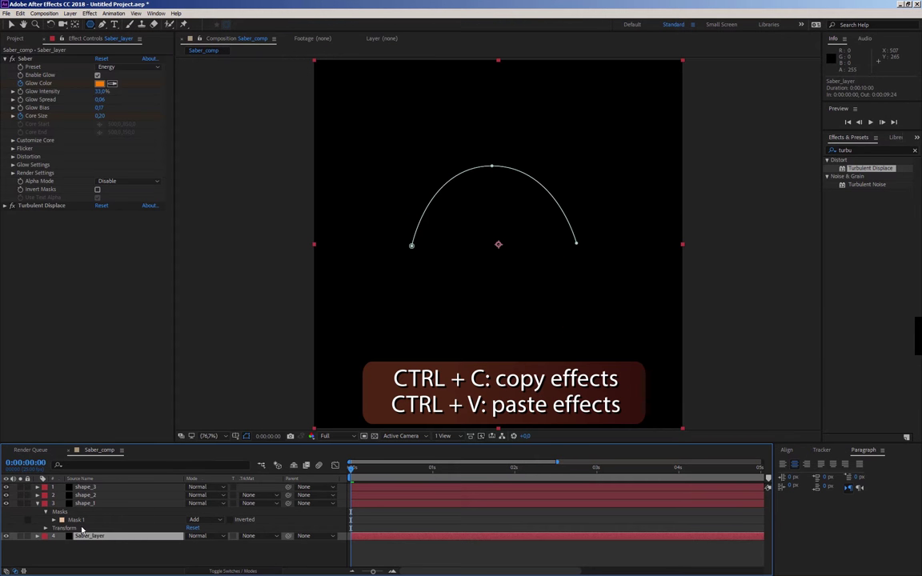
click(11, 59)
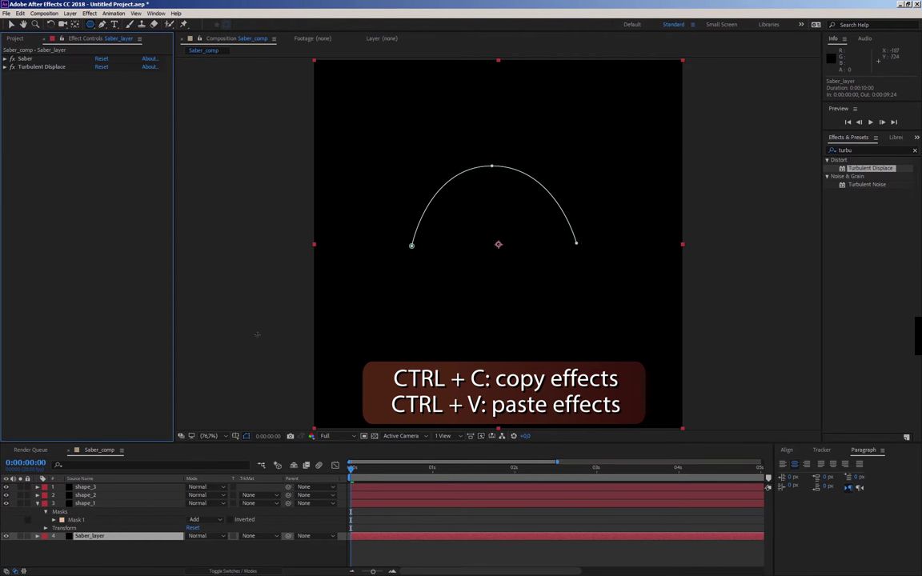
click(22, 60)
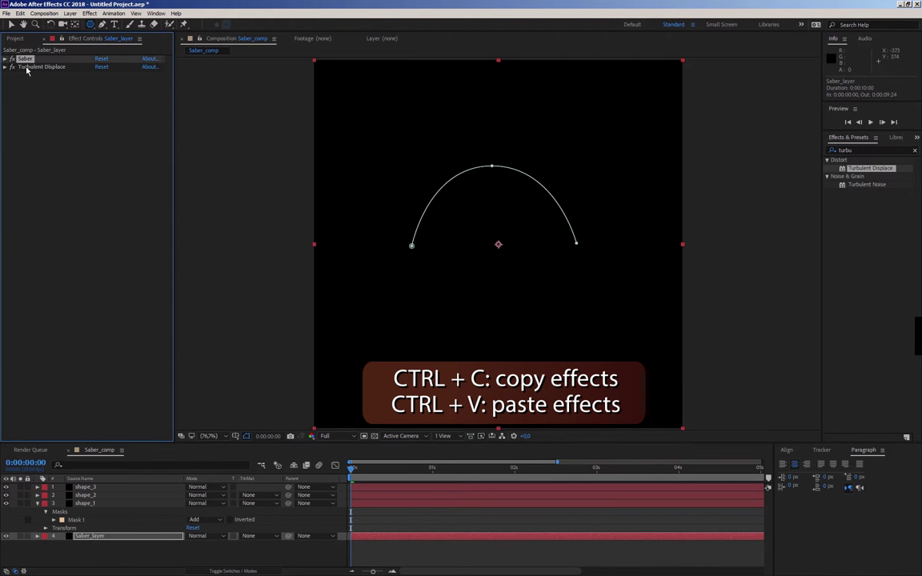
shift+click(28, 67)
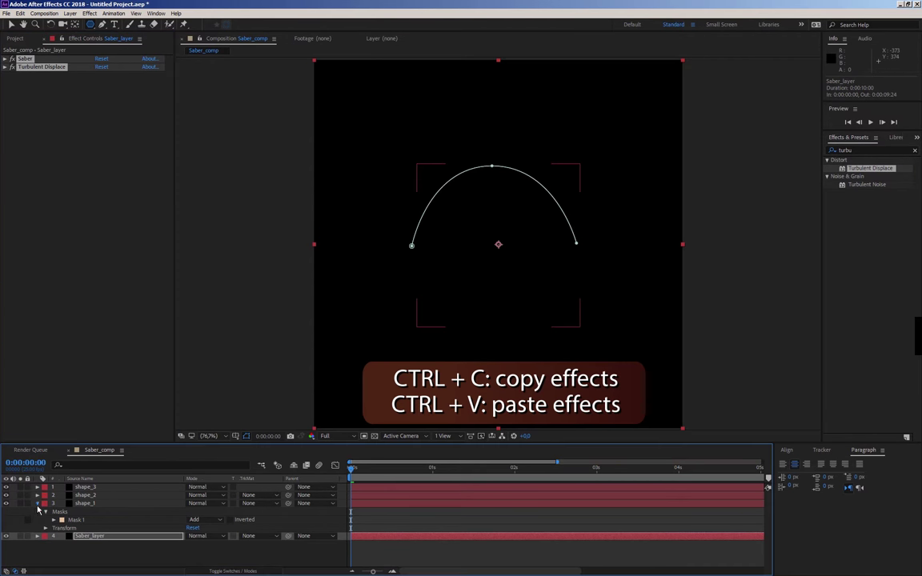
click(36, 503)
click(85, 487)
shift+click(86, 504)
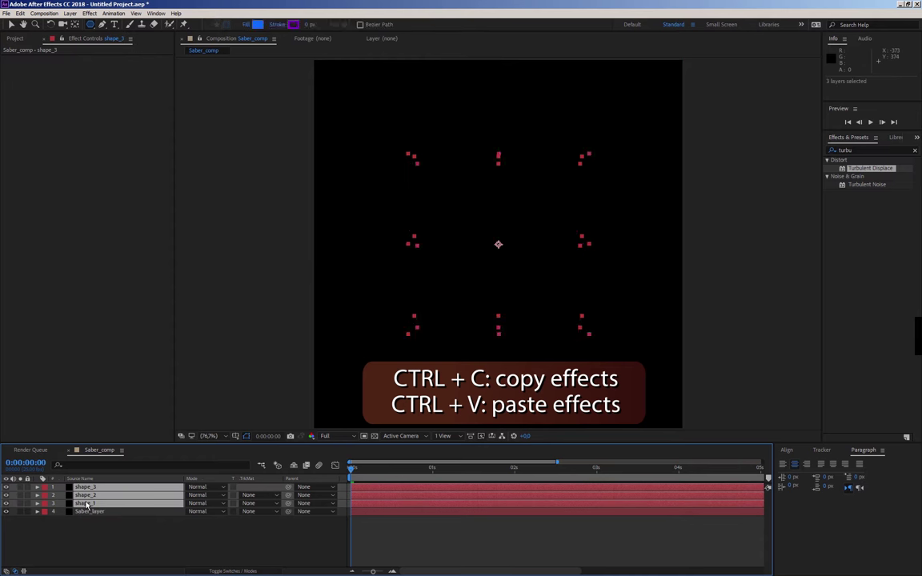
key(ctrl+v)
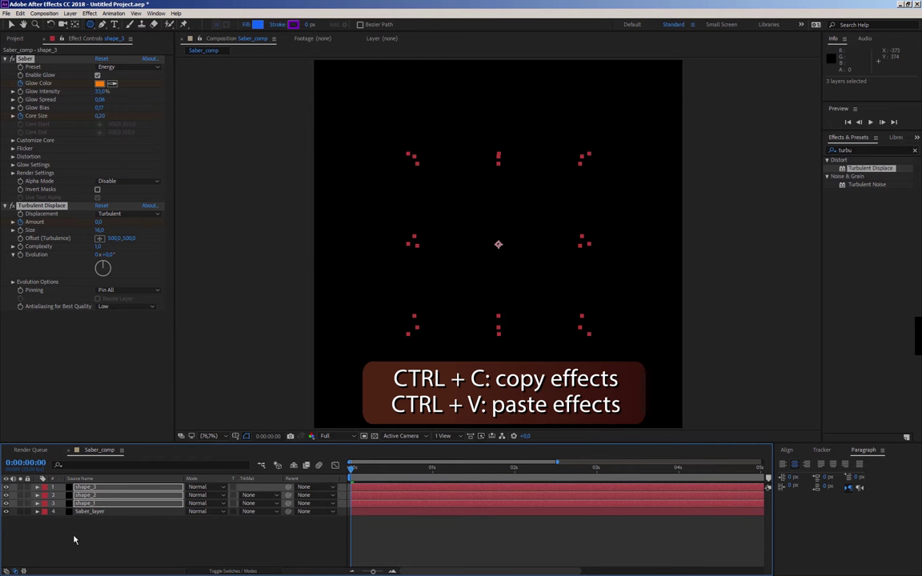
click(74, 540)
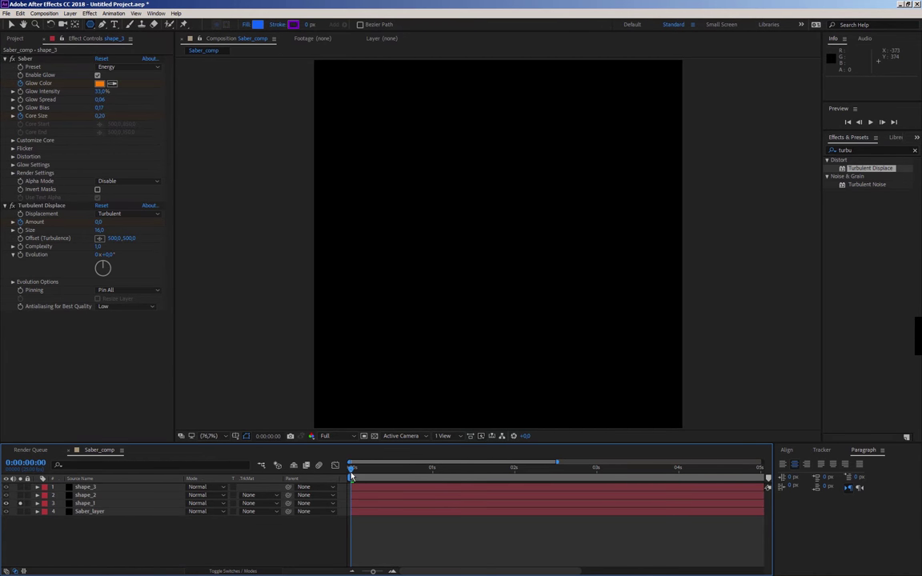
Solo shape_2, then shape_3, scrubbing to preview the circle's and pentagon's fire outlines
mouse_move(357, 472)
mouse_down()
mouse_move(505, 478)
mouse_move(583, 494)
mouse_move(303, 485)
mouse_up()
click(20, 495)
drag(356, 471, 536, 468)
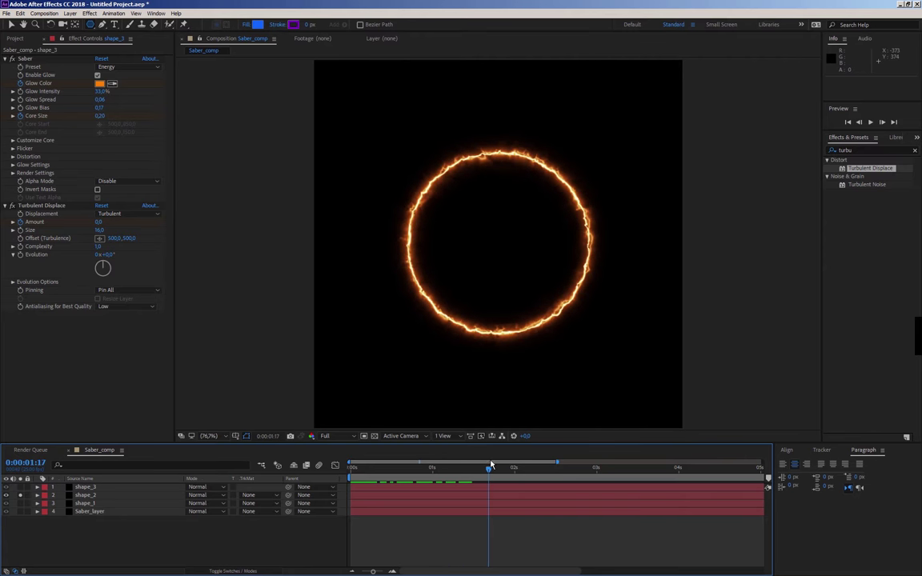
mouse_move(550, 469)
mouse_down()
mouse_move(600, 476)
mouse_move(36, 483)
mouse_up()
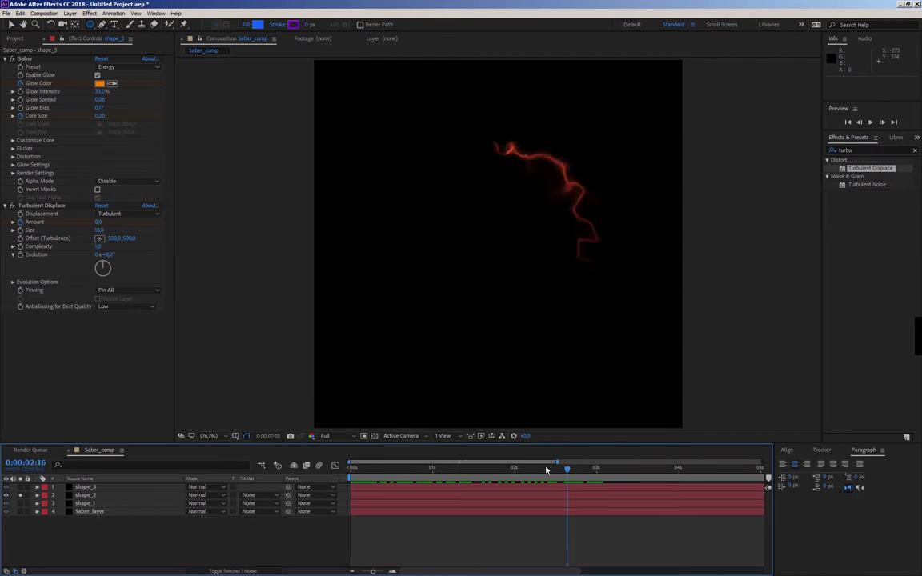
click(21, 487)
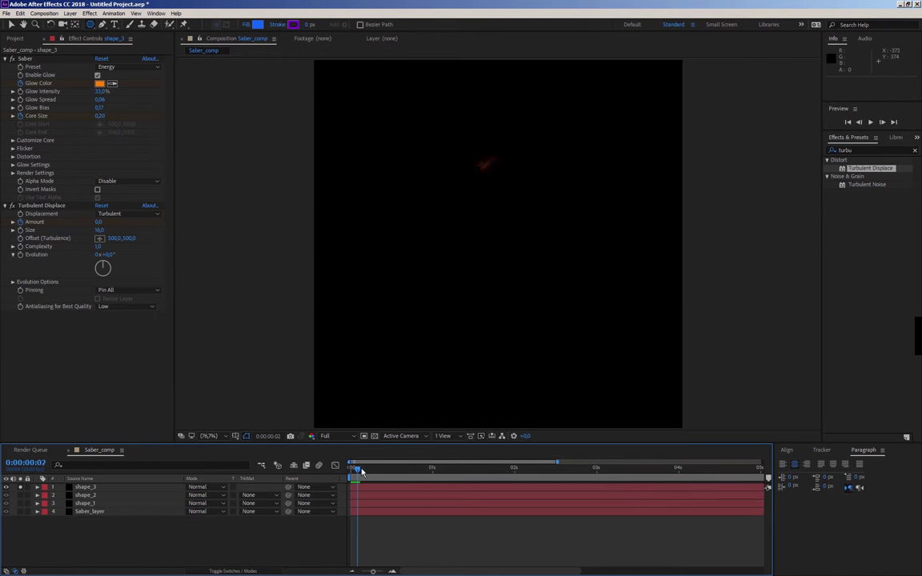
mouse_move(361, 472)
mouse_down()
mouse_move(591, 469)
mouse_move(350, 469)
mouse_up()
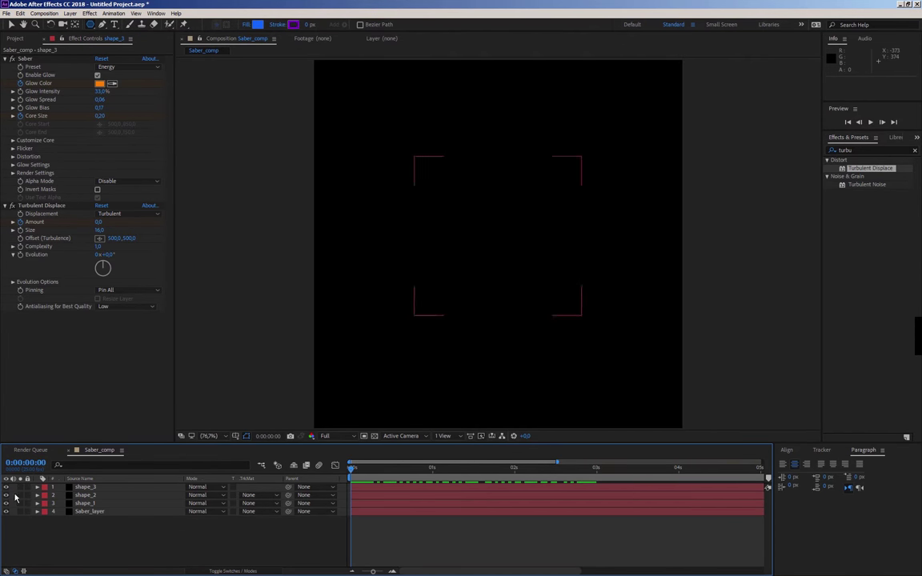
Unsolo the layers, set all three shape layers' blend mode to Add, and scrub to preview
drag(15, 497, 18, 519)
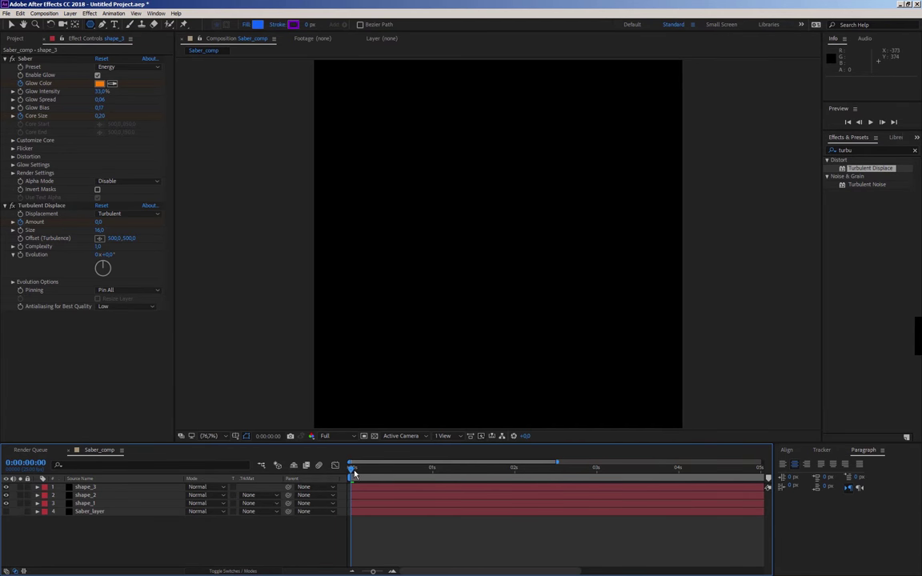
drag(355, 473, 437, 469)
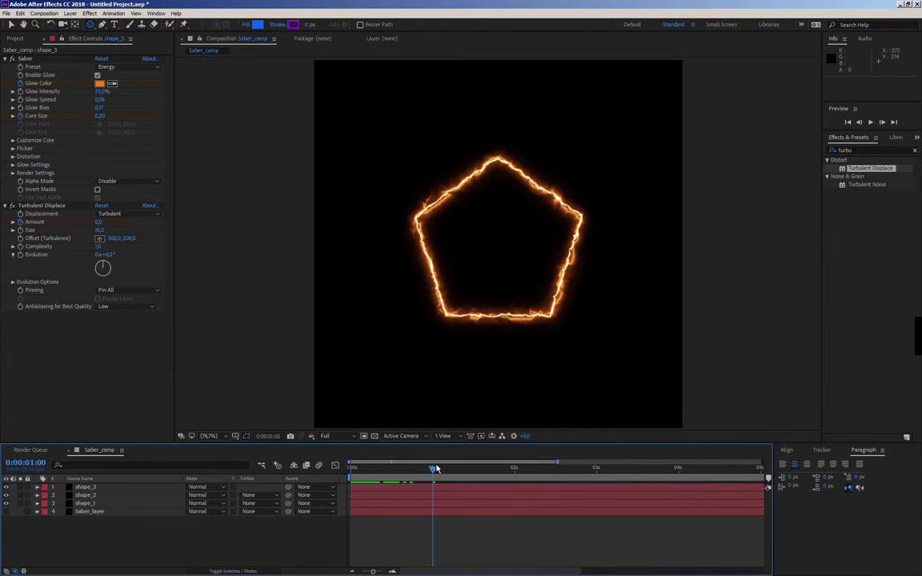
key(ctrl+a)
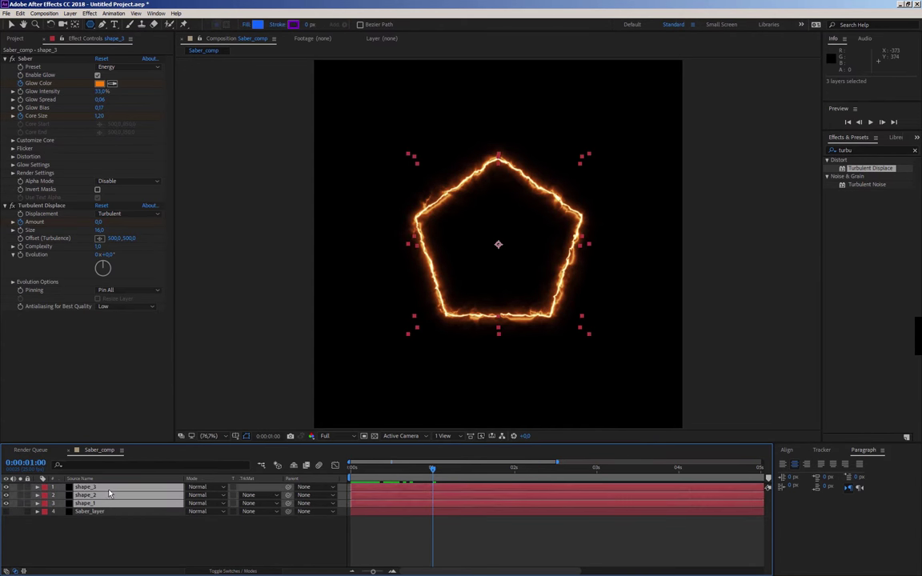
click(202, 492)
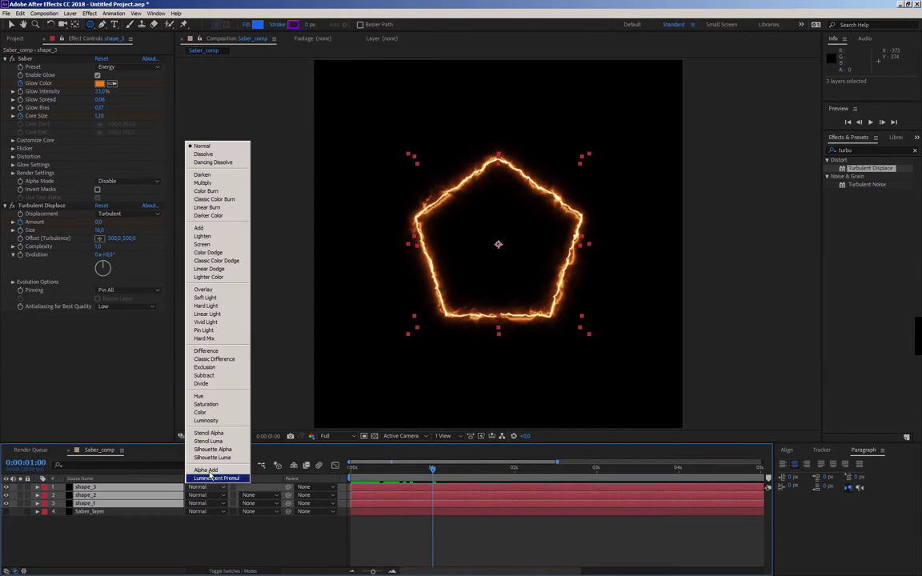
click(173, 225)
click(214, 529)
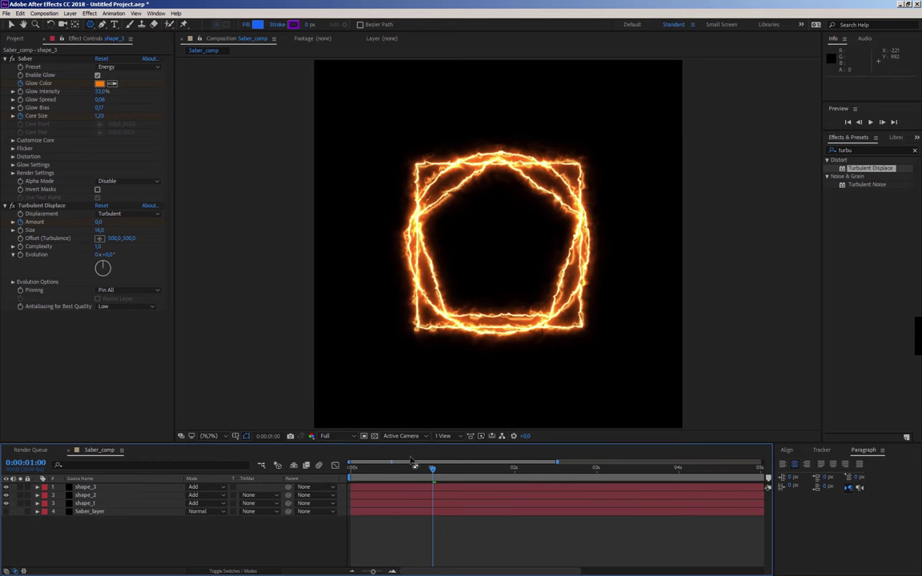
mouse_move(409, 474)
mouse_down()
mouse_move(357, 472)
mouse_move(458, 466)
mouse_up()
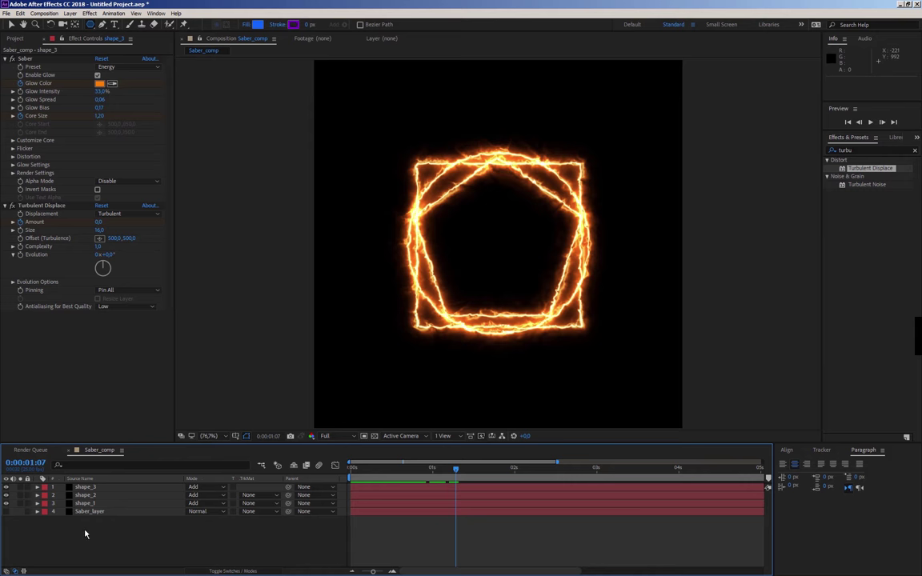
click(82, 488)
Add a time*50 expression to shape_3's Rotation
click(83, 488)
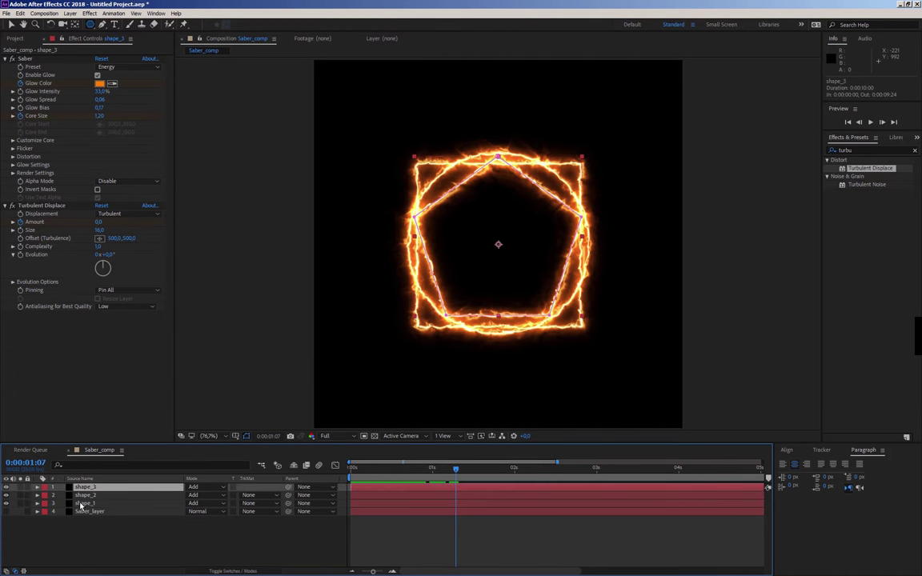
shift+click(84, 504)
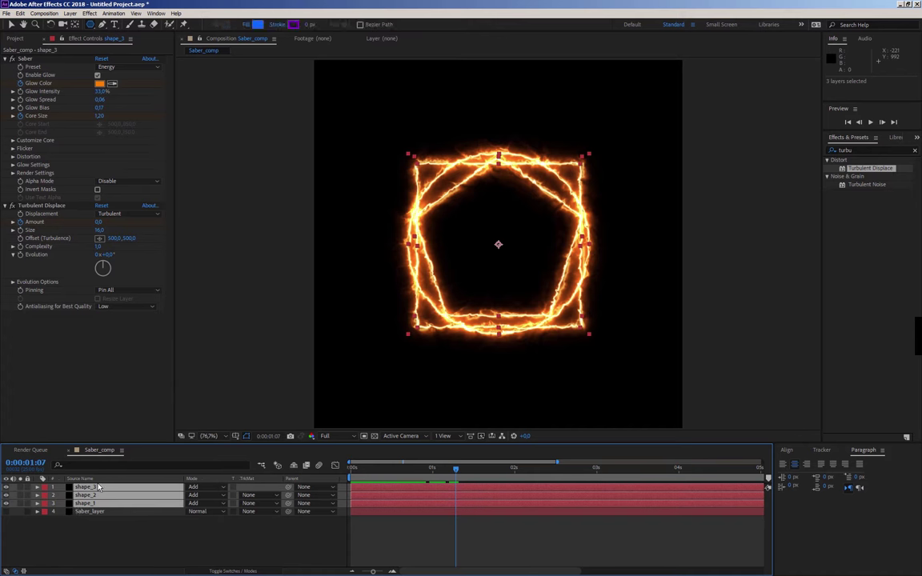
drag(200, 443, 201, 393)
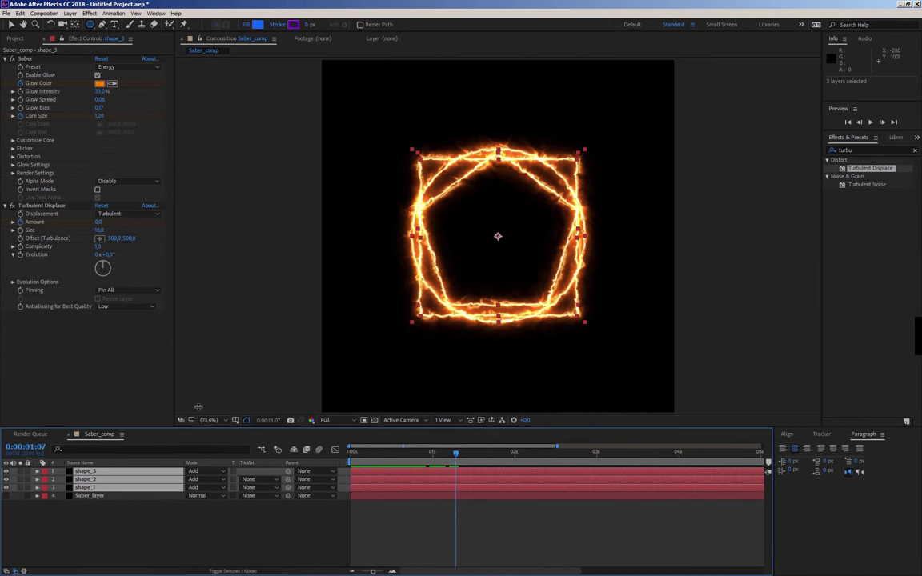
key(r)
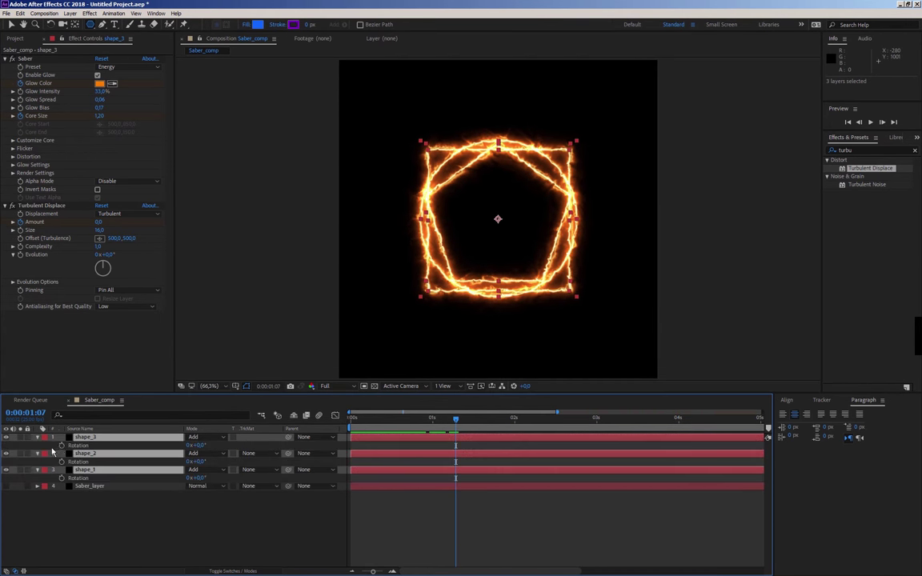
alt+click(62, 446)
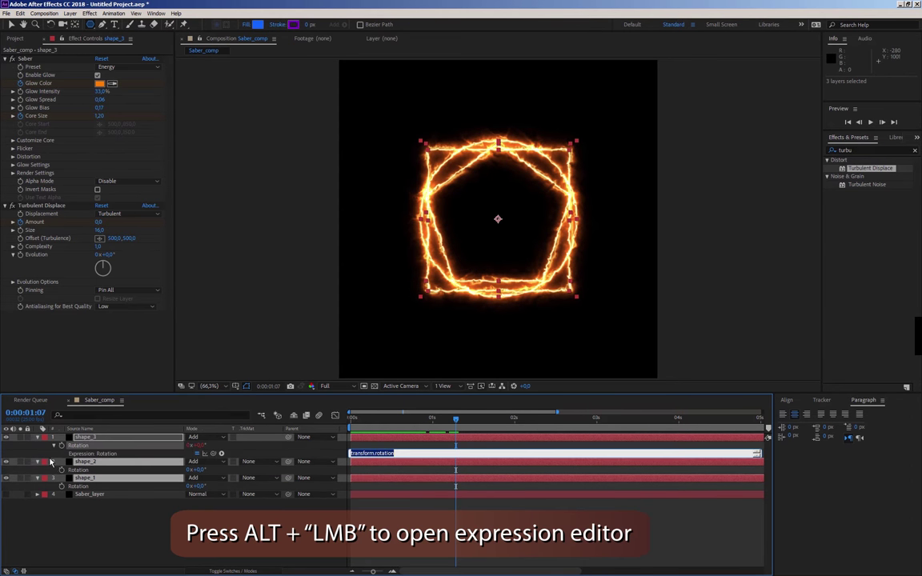
text(time*50)
click(430, 404)
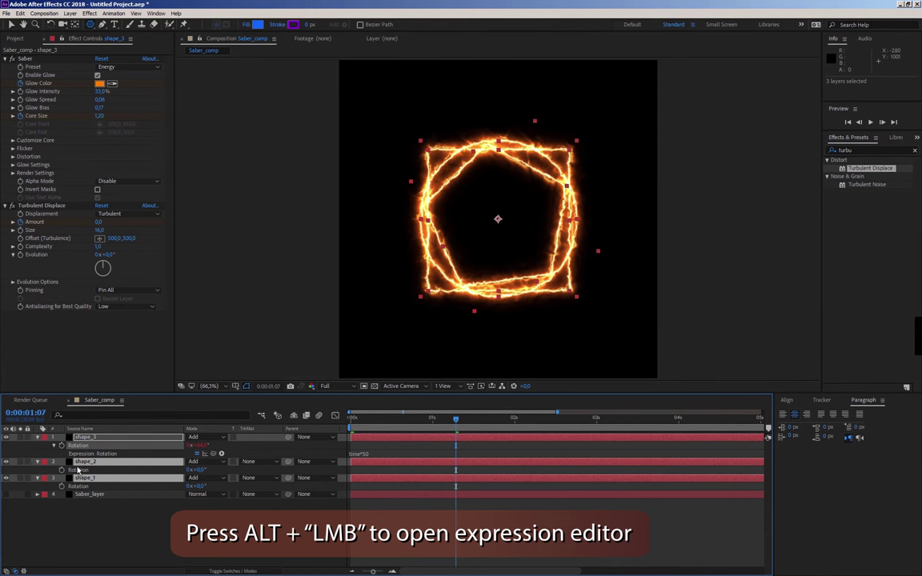
Paste the rotation expression onto the other shape layers, making shape_1 spin the opposite way
key(ctrl+v)
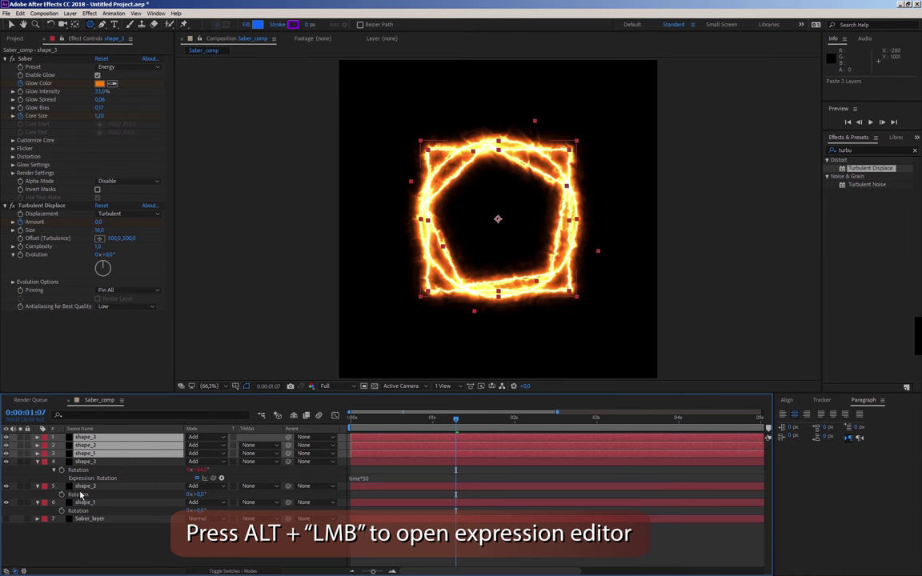
key(ctrl+z)
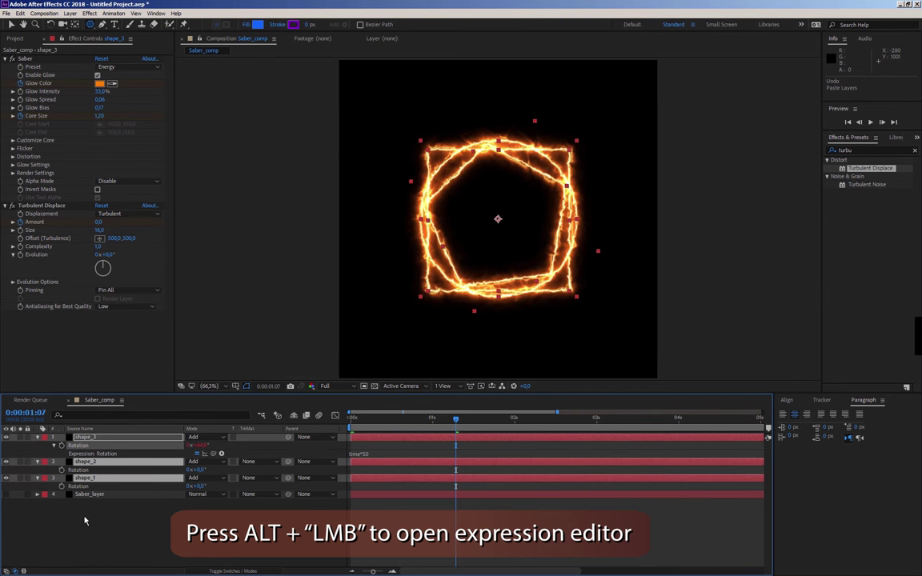
click(84, 437)
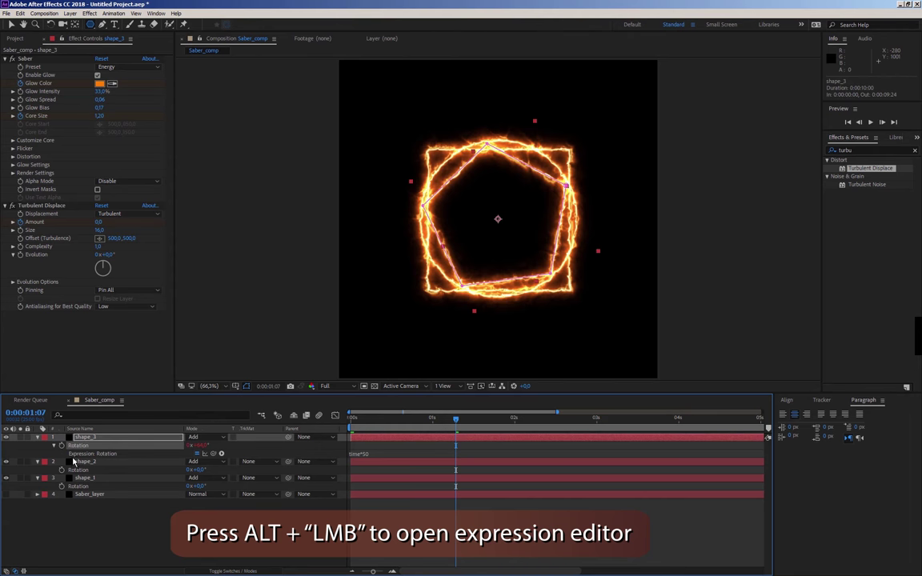
click(77, 462)
click(78, 487)
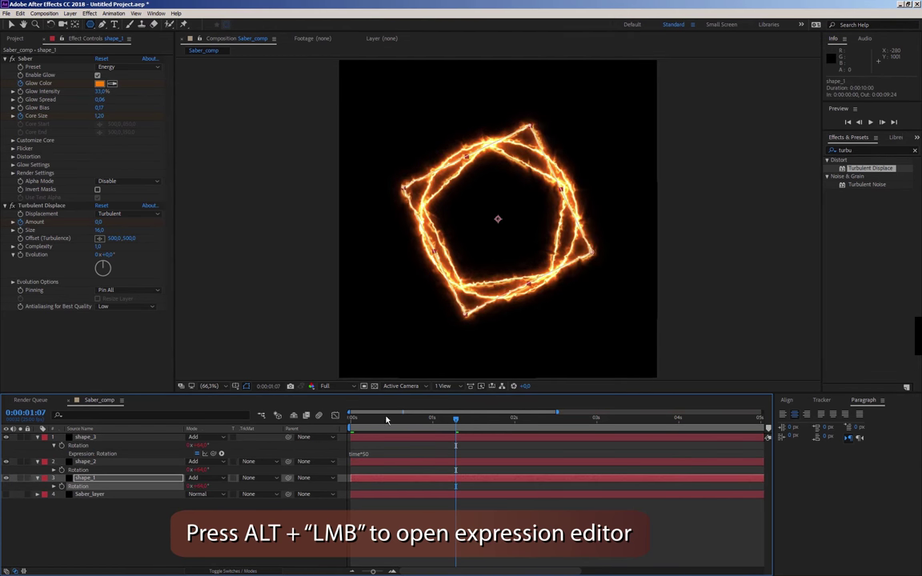
mouse_move(385, 419)
mouse_down()
mouse_move(360, 422)
mouse_move(488, 426)
mouse_move(463, 422)
mouse_up()
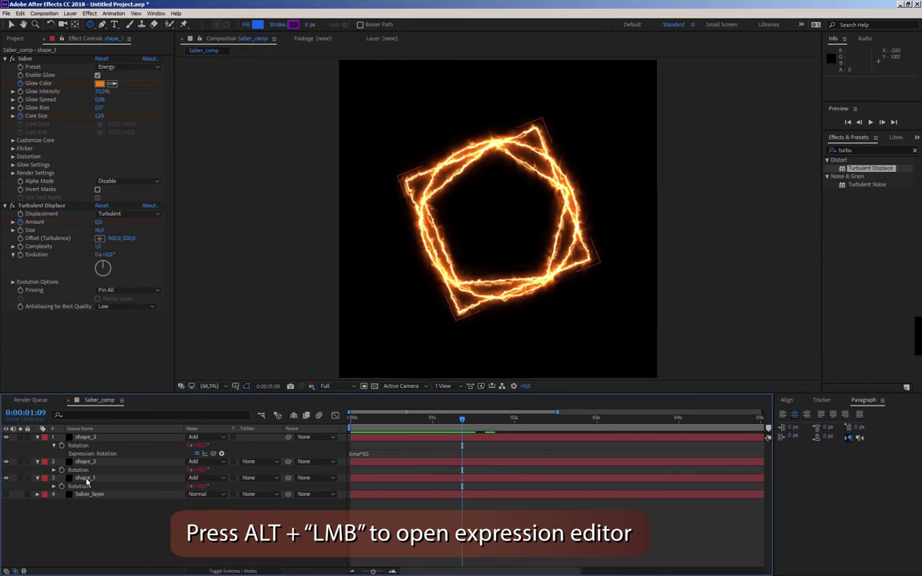
alt+click(58, 486)
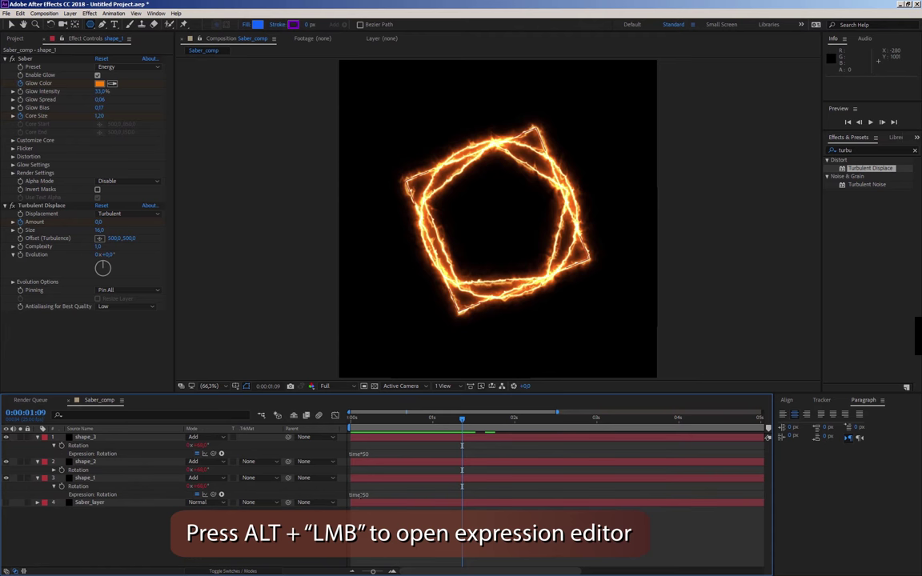
click(359, 494)
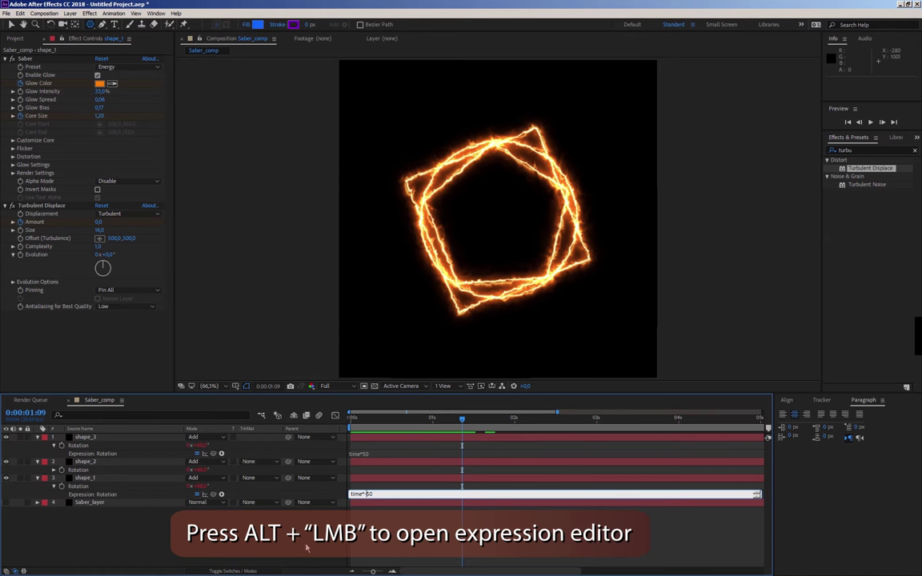
click(378, 506)
Scrub from the first frame to preview the shapes rotating
key(Home)
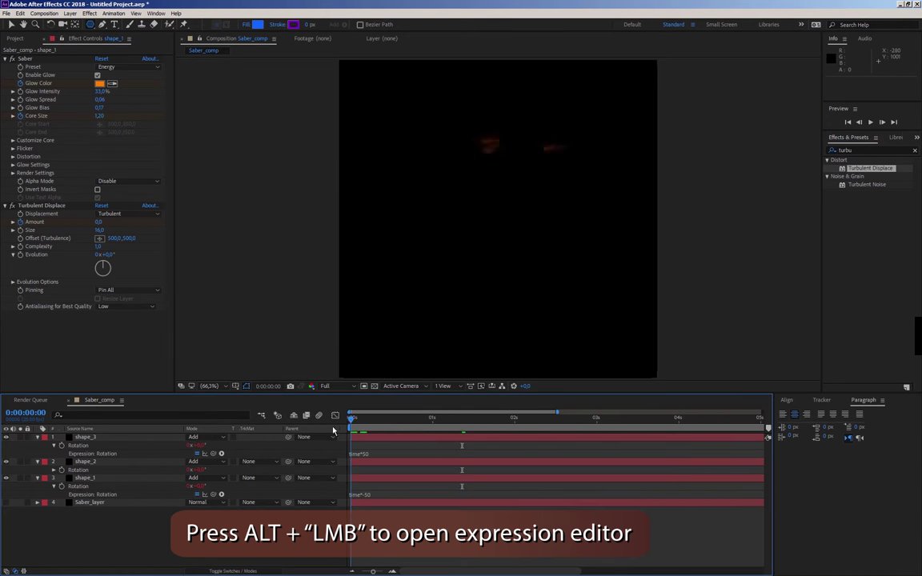
drag(368, 429, 425, 430)
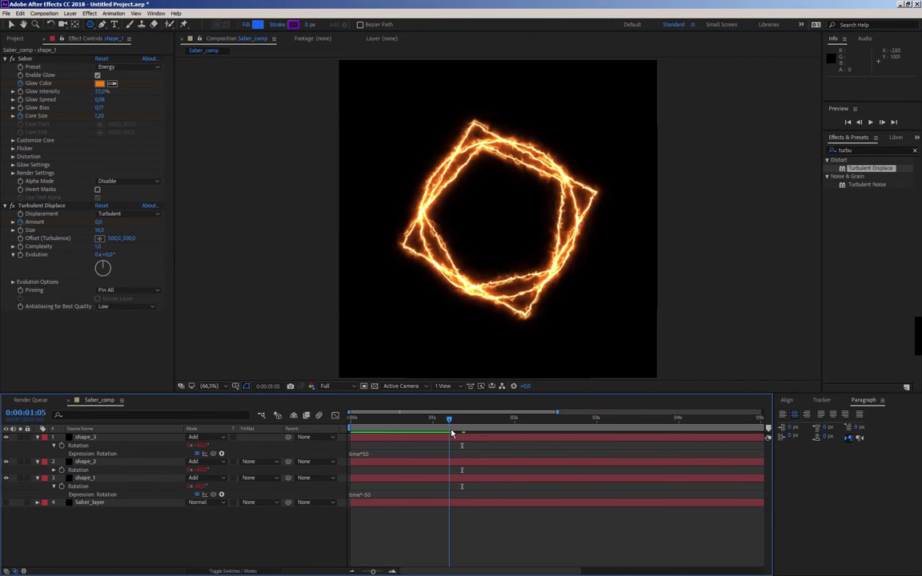
drag(425, 430, 496, 436)
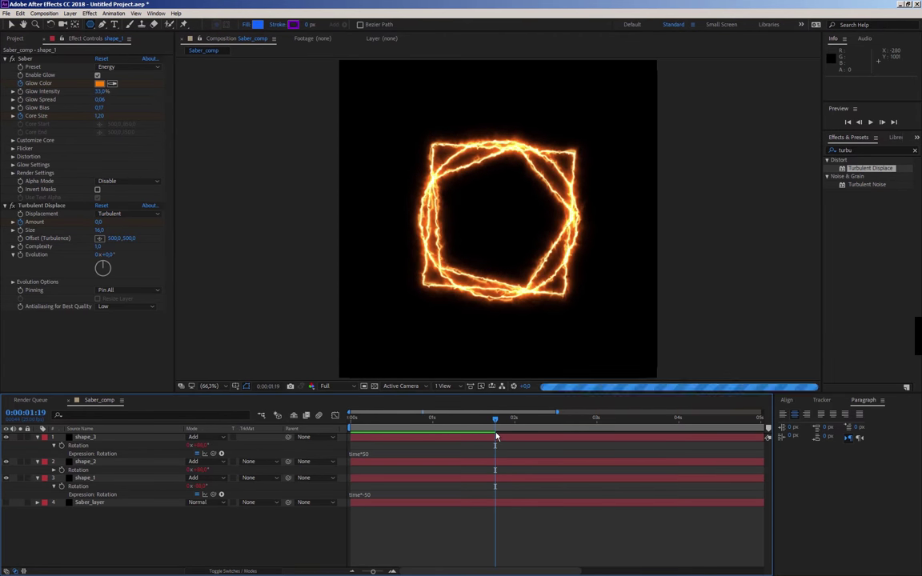
mouse_move(391, 422)
mouse_down()
mouse_move(375, 425)
mouse_move(543, 432)
mouse_move(601, 422)
mouse_move(459, 426)
mouse_up()
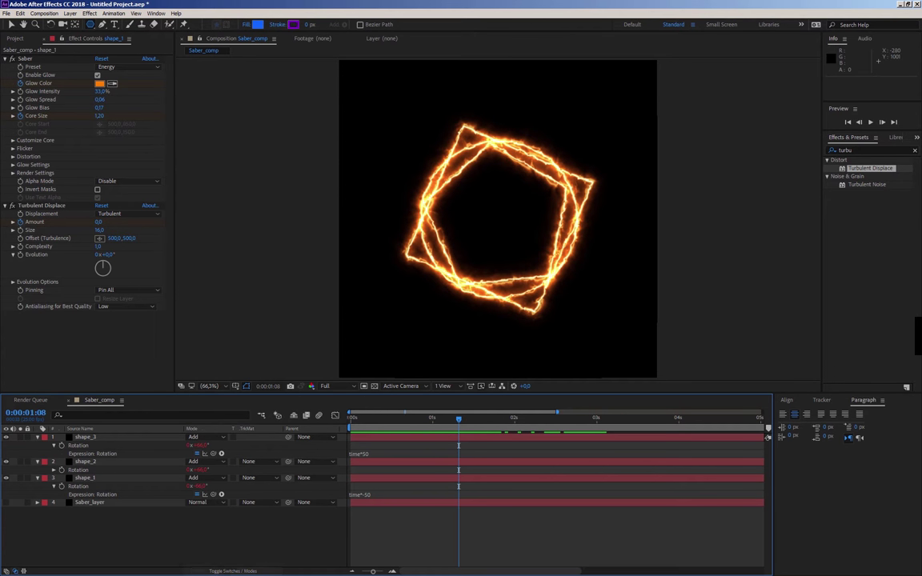
Turn on the 3D Layer switch for the shape layers and collapse their properties
click(226, 570)
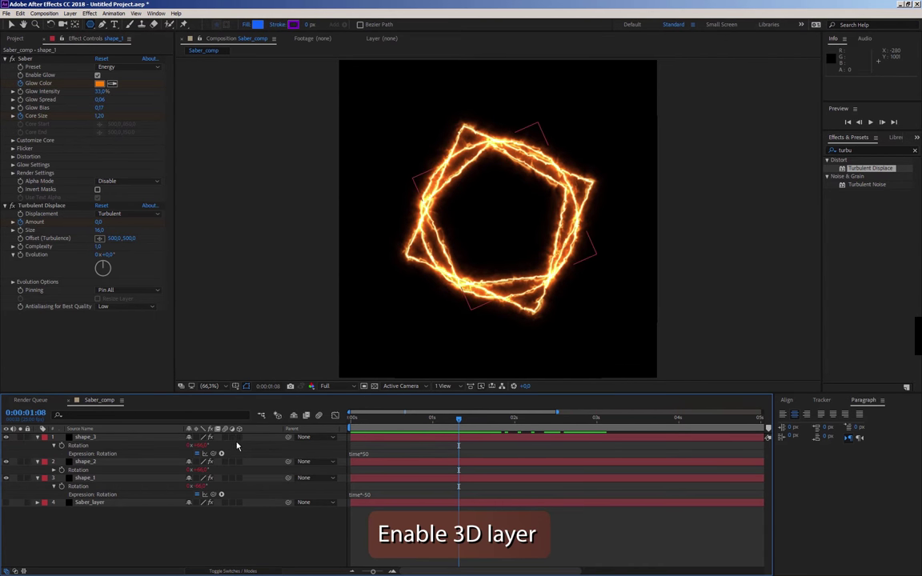
click(238, 437)
click(238, 503)
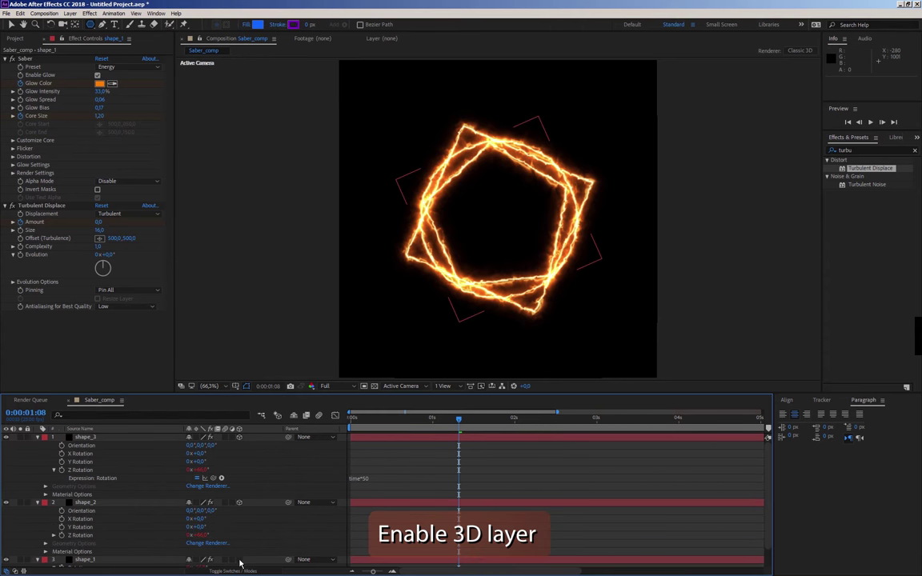
click(37, 437)
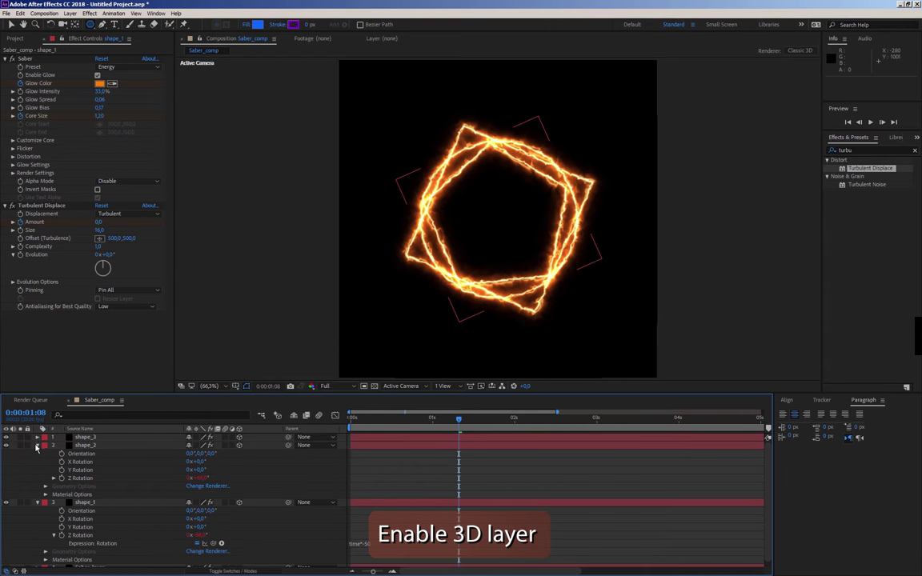
click(37, 445)
click(36, 453)
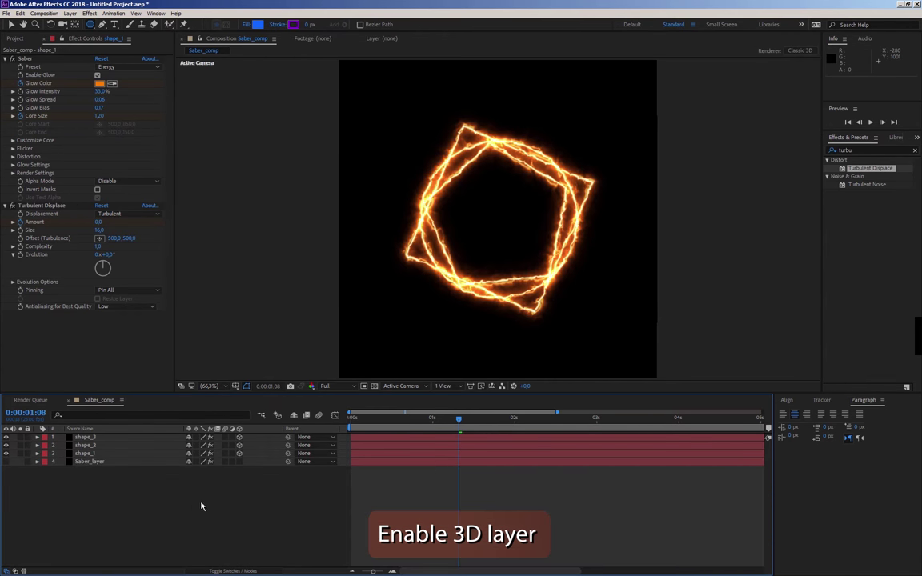
Add a new camera layer, Camera 1, with its default settings
right_click(192, 412)
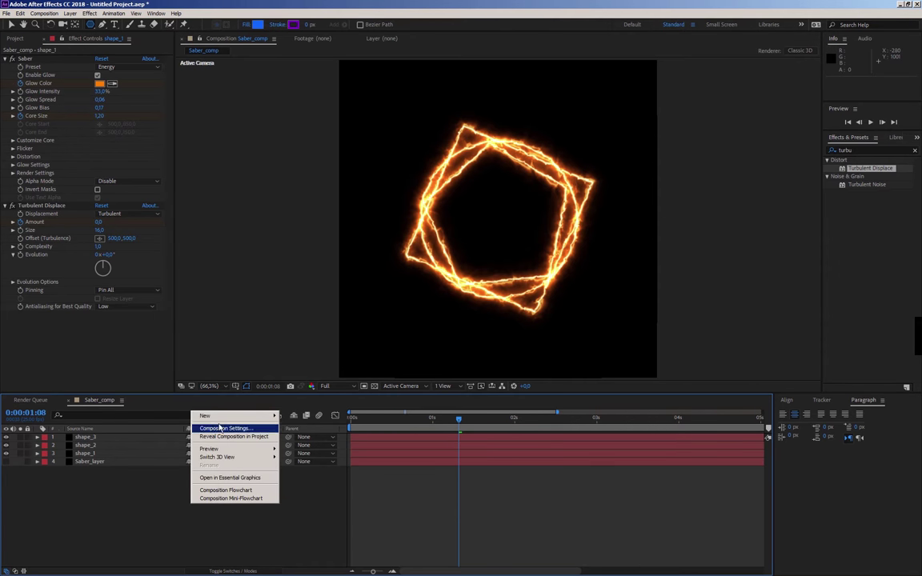
mouse_move(208, 417)
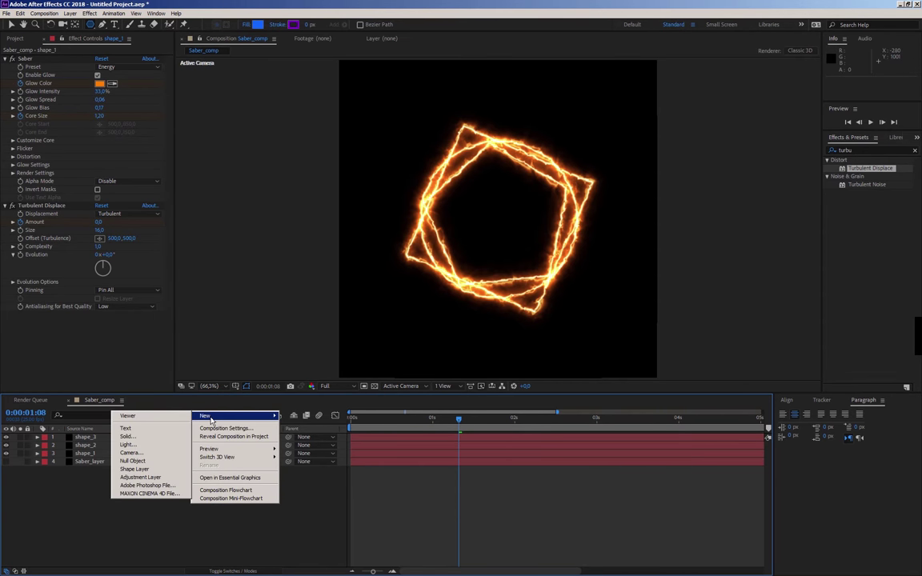
click(129, 453)
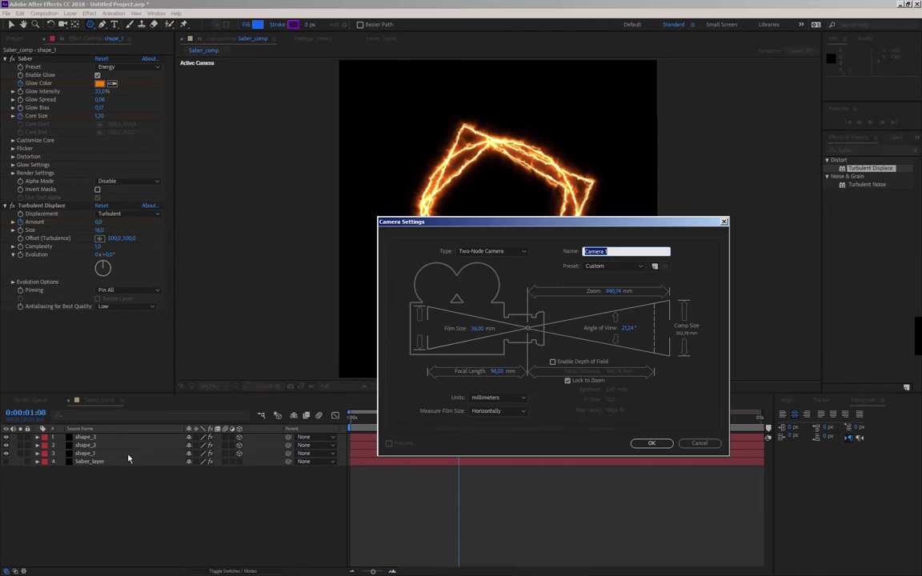
click(650, 440)
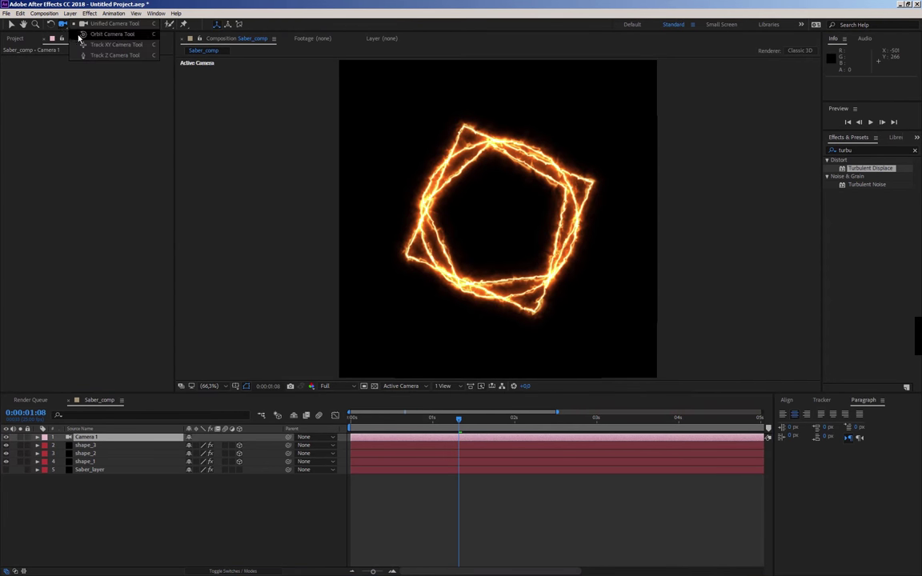
Orbit Camera 1 so the saber shapes are seen at an angle
drag(53, 27, 72, 35)
mouse_move(474, 222)
mouse_down()
mouse_move(537, 224)
mouse_move(520, 226)
mouse_up()
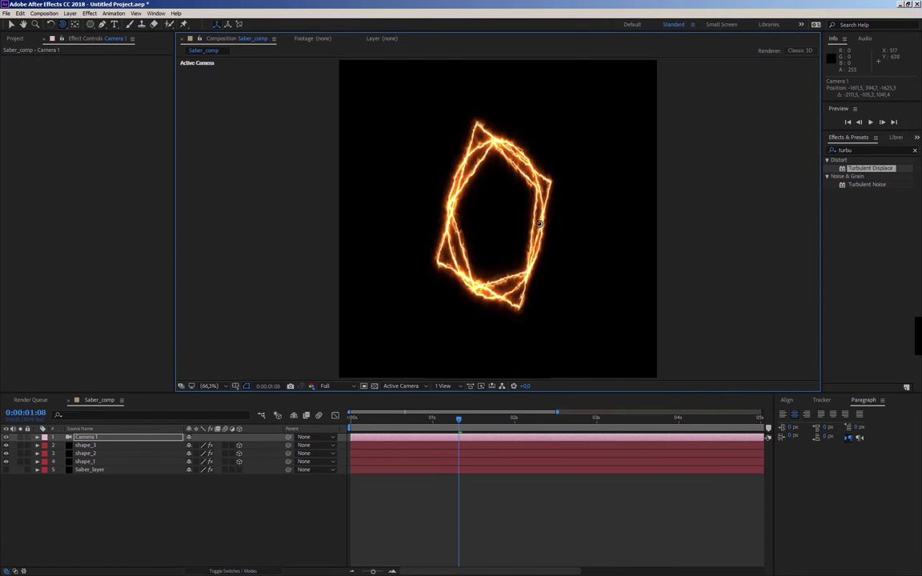
click(12, 24)
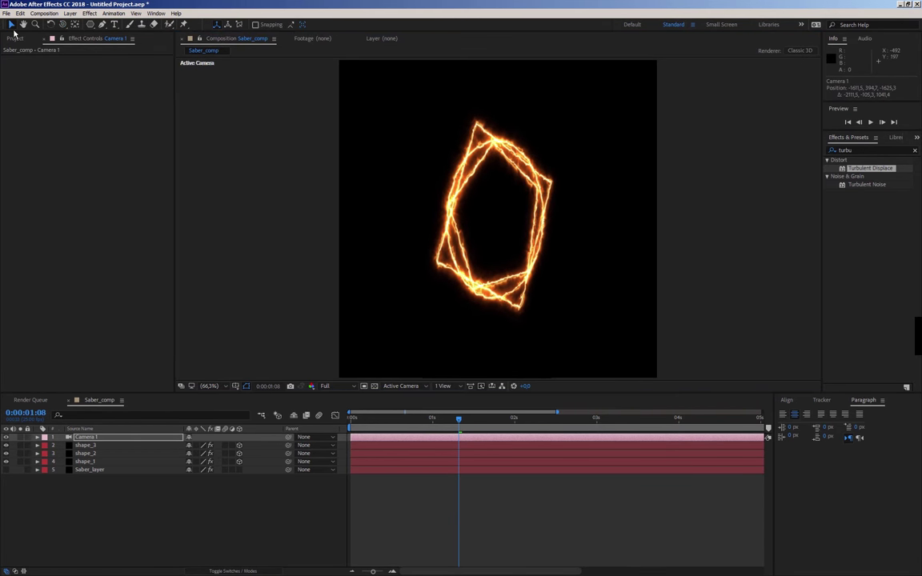
click(77, 445)
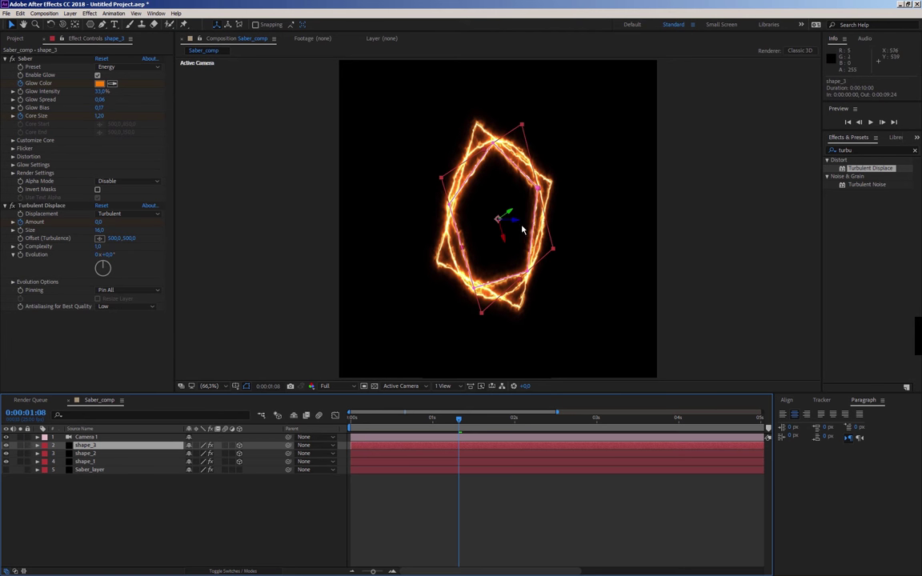
Move shape_3 and shape_2 to the right in the viewer
drag(519, 227, 563, 226)
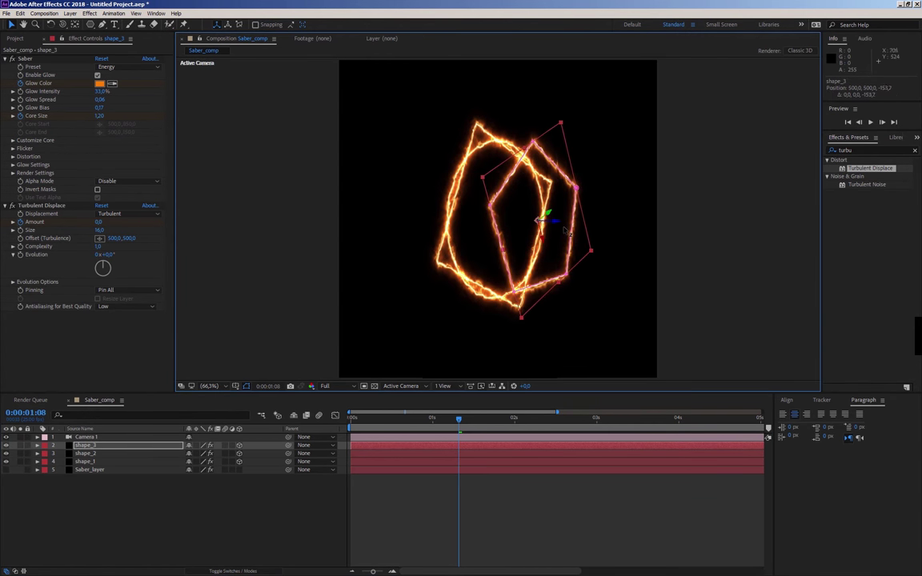
click(89, 453)
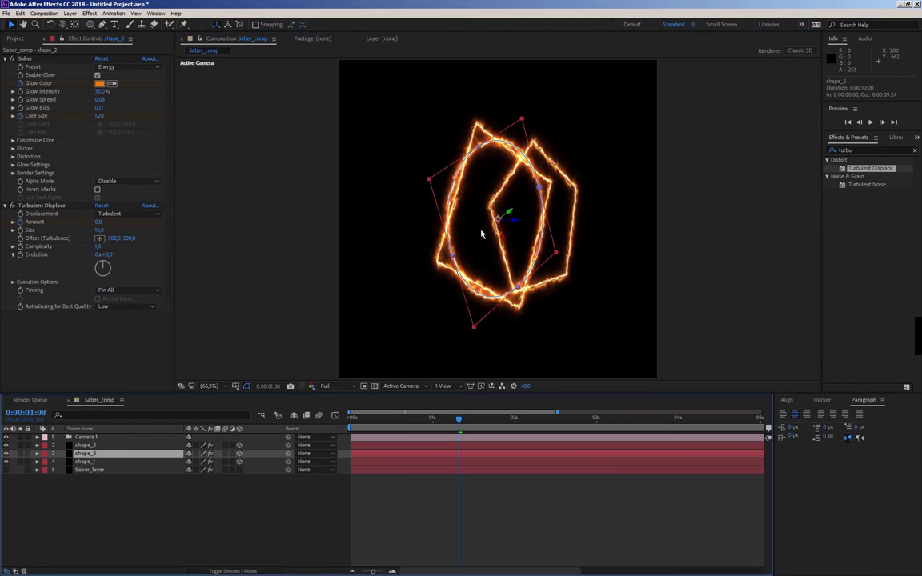
drag(520, 223, 538, 227)
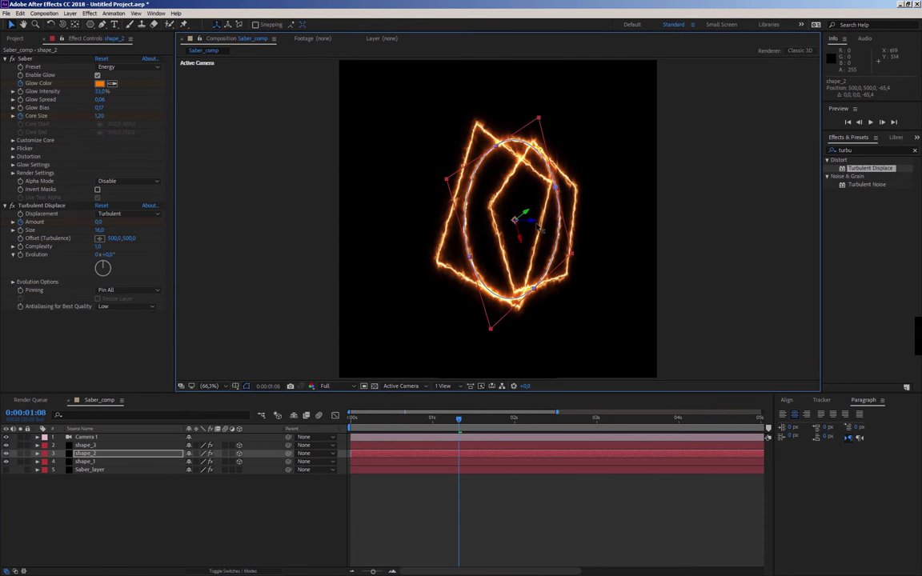
click(282, 508)
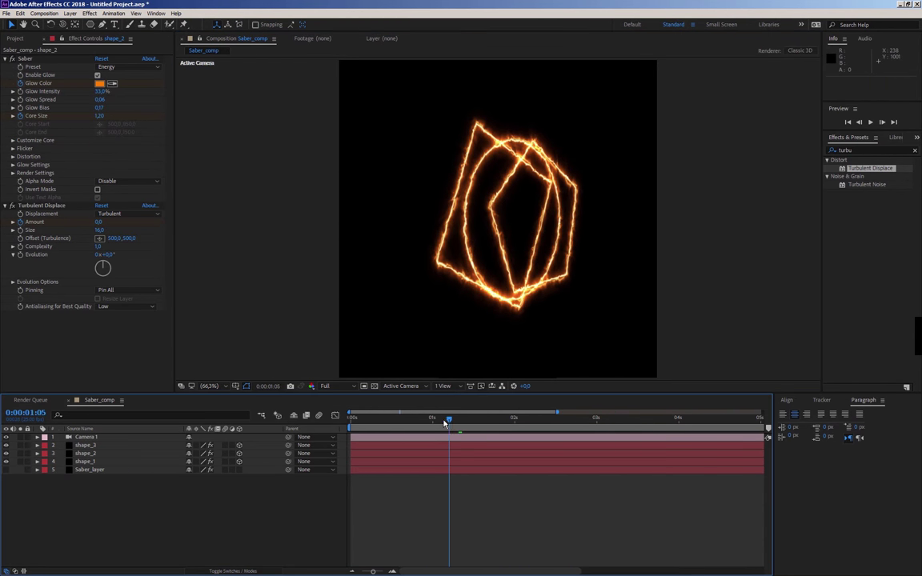
mouse_move(446, 423)
mouse_down()
mouse_move(392, 423)
mouse_move(439, 424)
mouse_up()
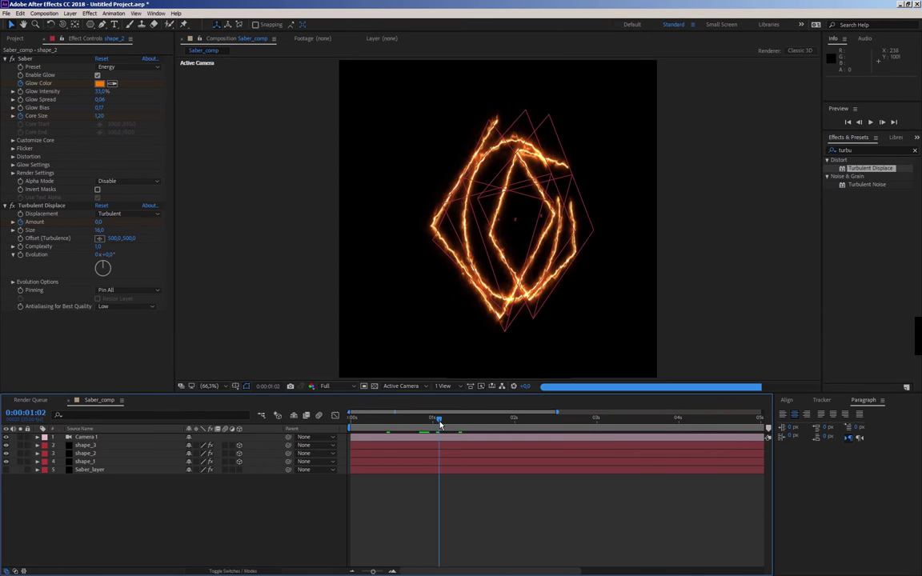
Set shape_3's Scale to 50% and shape_2's Scale to 75%
click(84, 447)
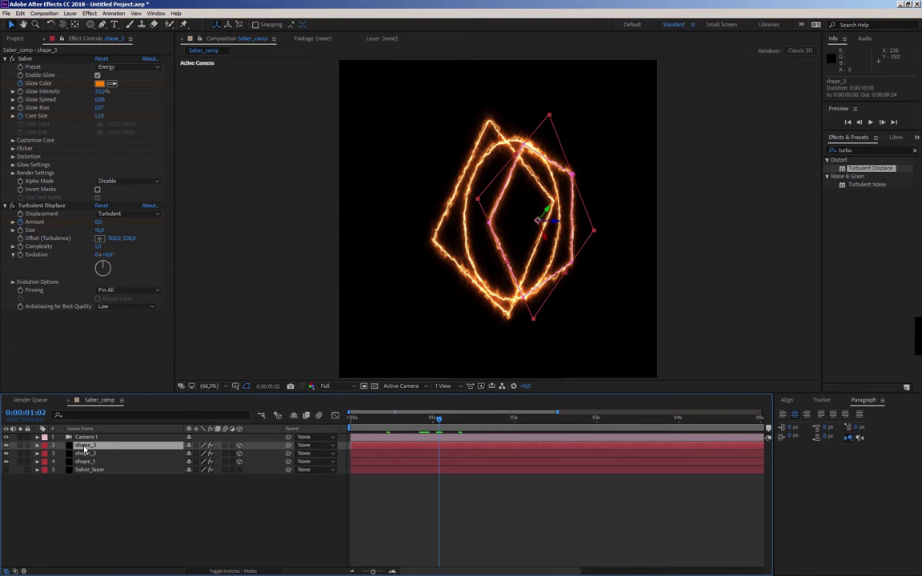
text(s50)
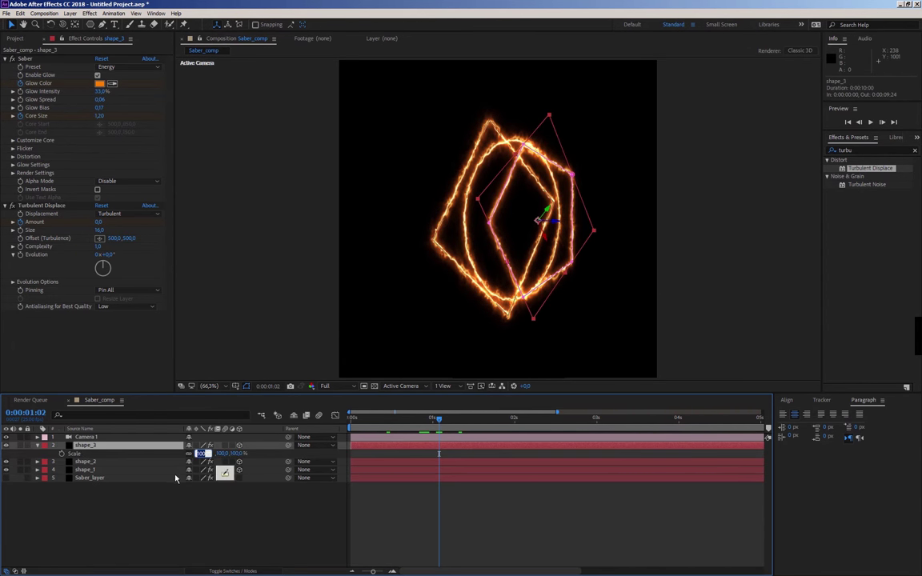
key(Return)
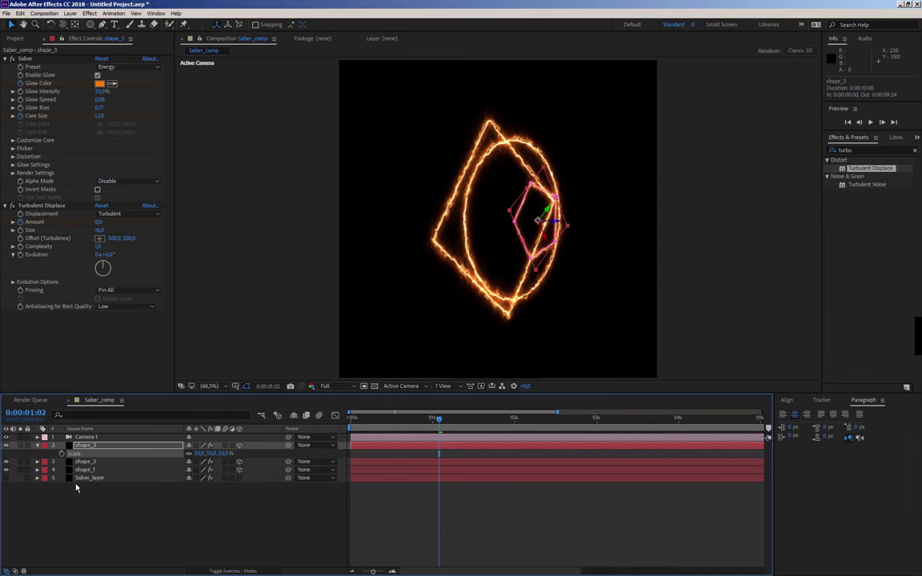
click(84, 462)
key(s)
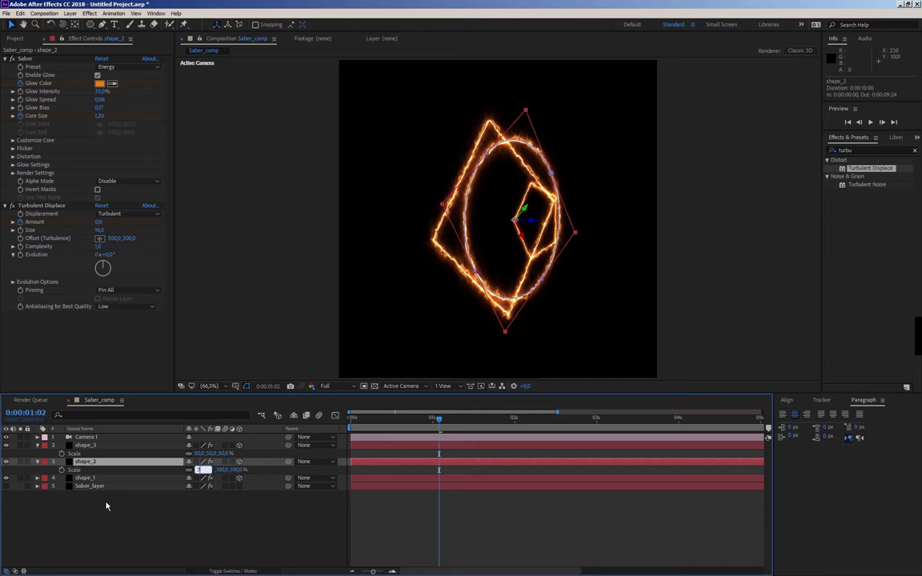
text(75)
key(Return)
click(148, 513)
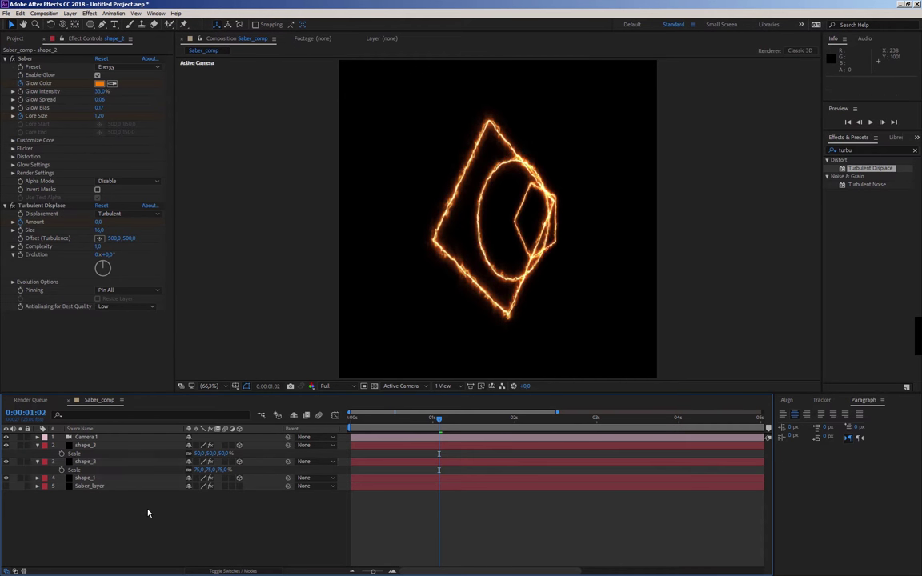
click(37, 461)
click(37, 445)
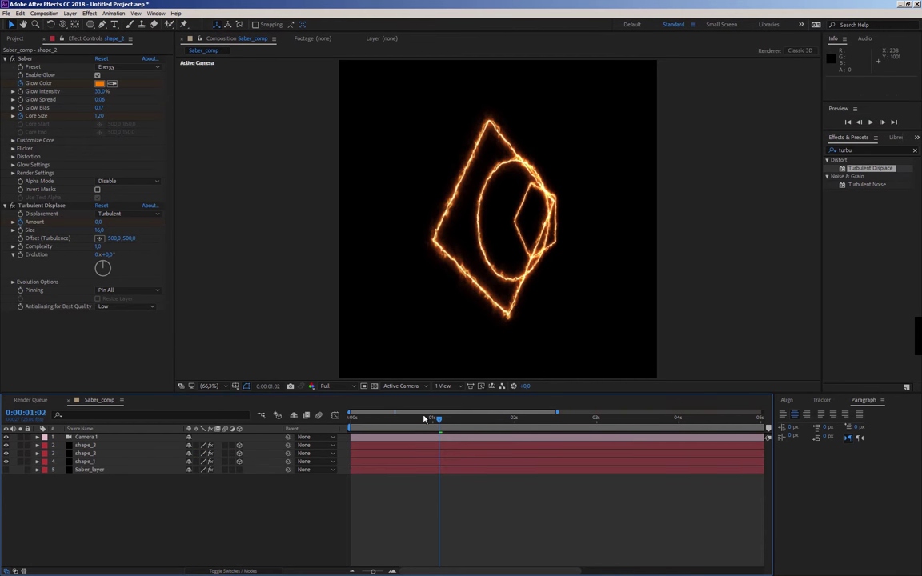
Scrub the timeline and orbit Camera 1 to a new view of the shapes
mouse_move(428, 419)
mouse_down()
mouse_move(367, 420)
mouse_move(593, 431)
mouse_move(541, 428)
mouse_up()
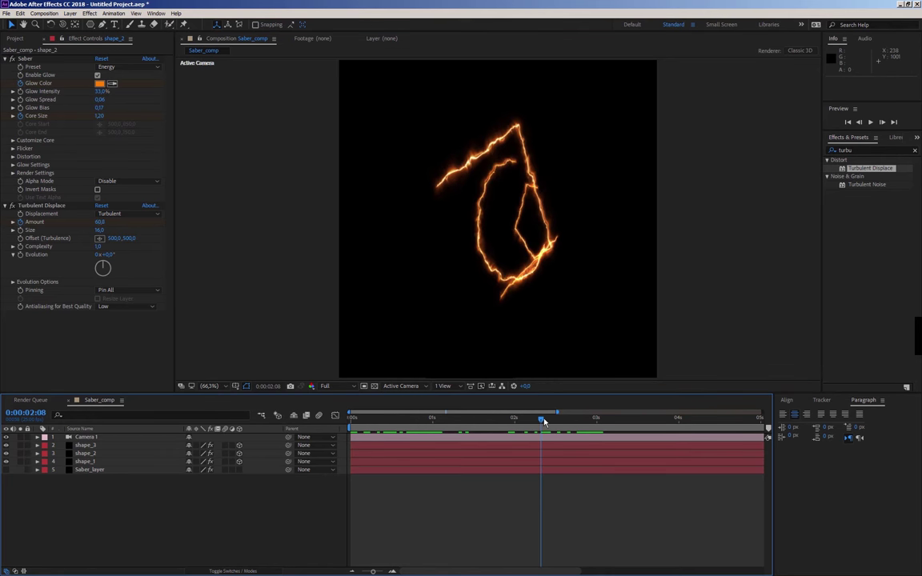
click(62, 24)
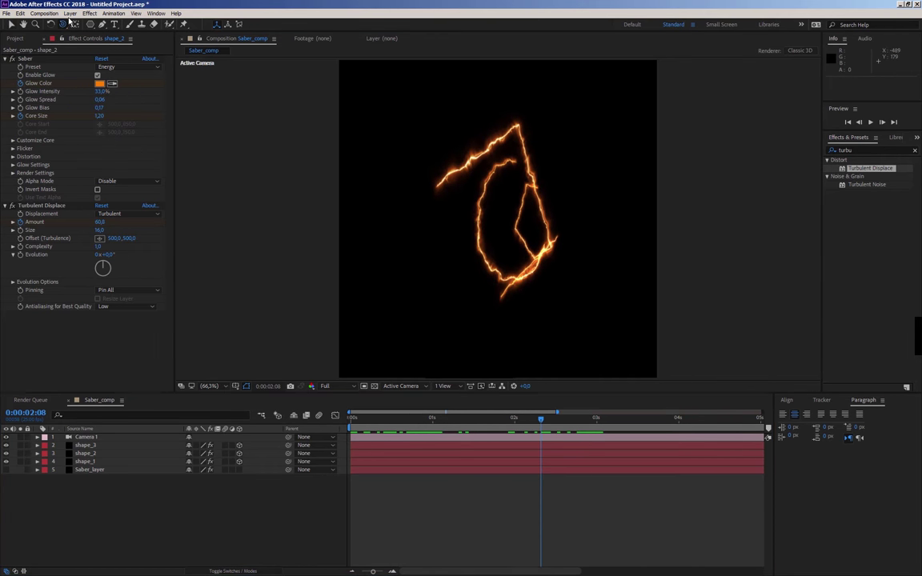
mouse_move(497, 235)
mouse_down()
mouse_move(454, 289)
mouse_move(511, 217)
mouse_up()
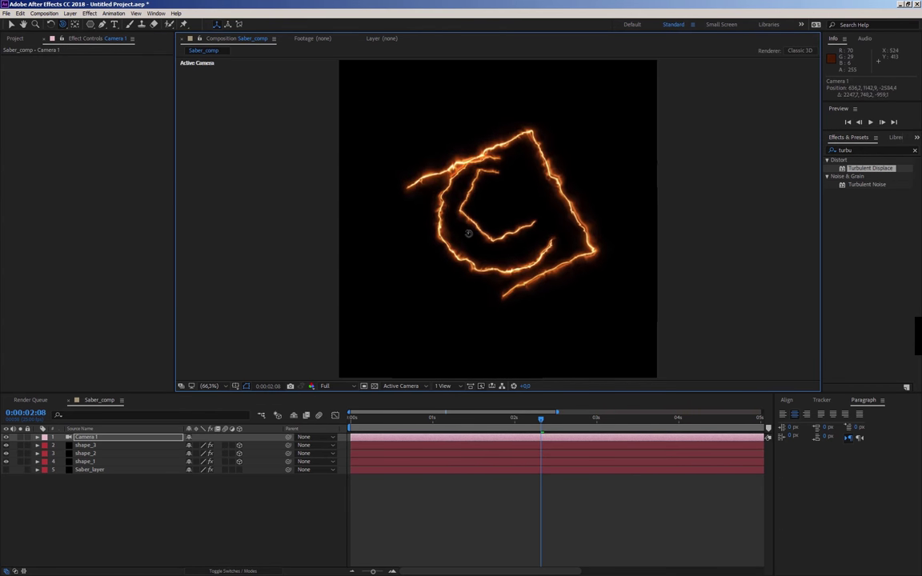
Orbit Camera 1 around the sabers and scrub the opening frames to watch the strokes draw on
drag(511, 217, 486, 254)
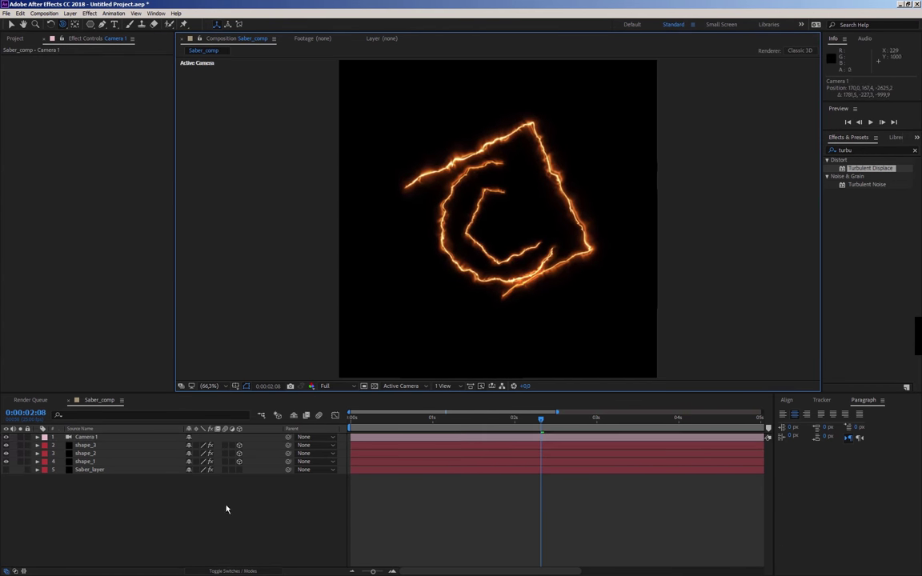
click(370, 420)
drag(370, 420, 447, 421)
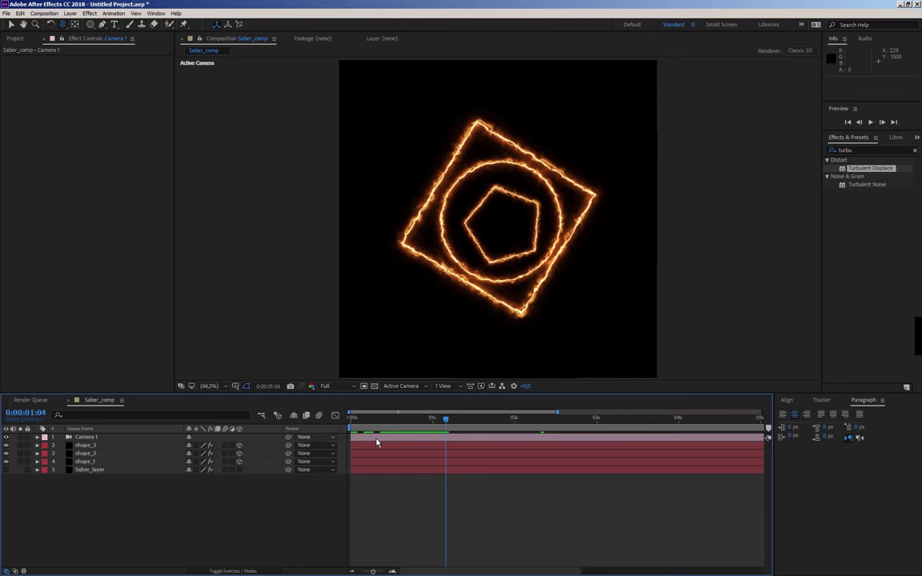
drag(446, 419, 350, 424)
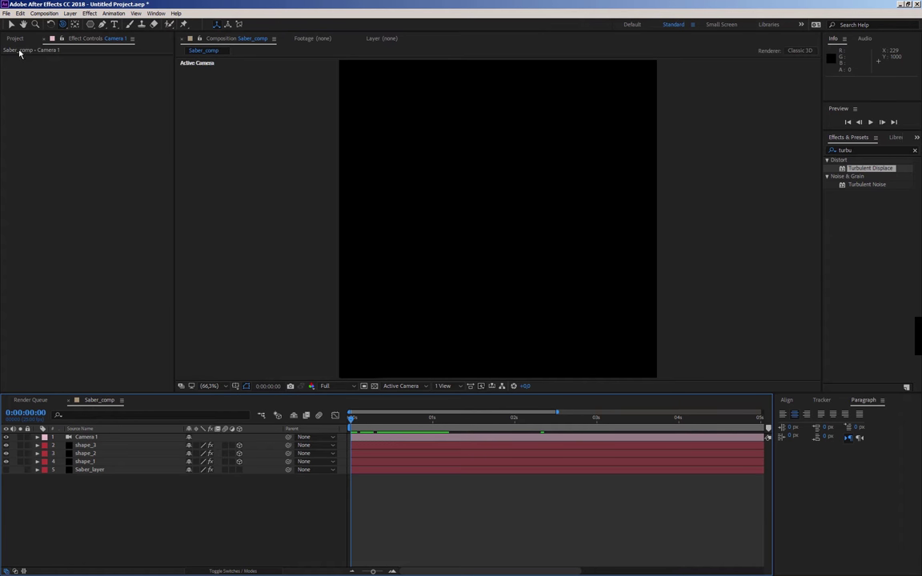
Duplicate Saber_comp, rename the copy luma_comp, open it, and move to 0:00:00:20
click(15, 38)
click(35, 126)
key(ctrl+d)
key(Return)
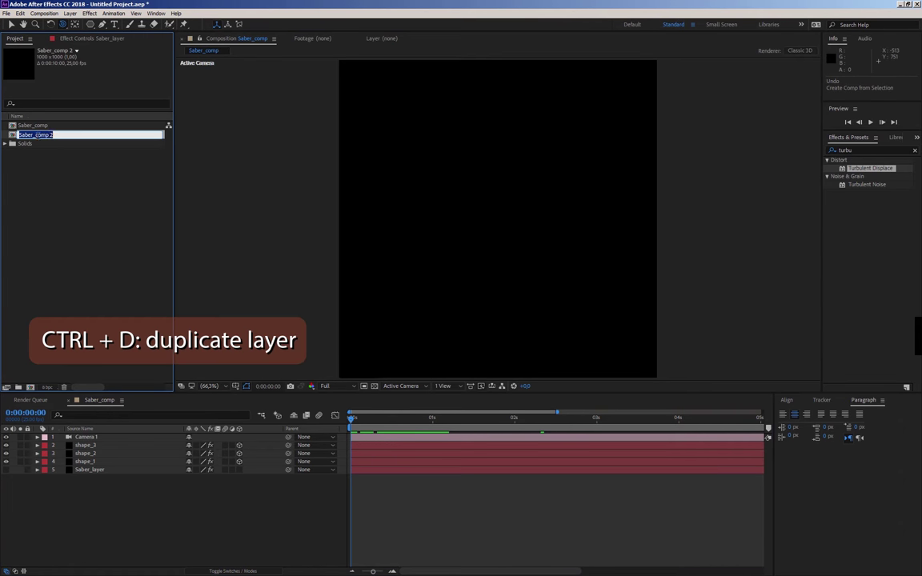
key(Return)
key(Return)
double_click(32, 135)
text(luma)
key(Return)
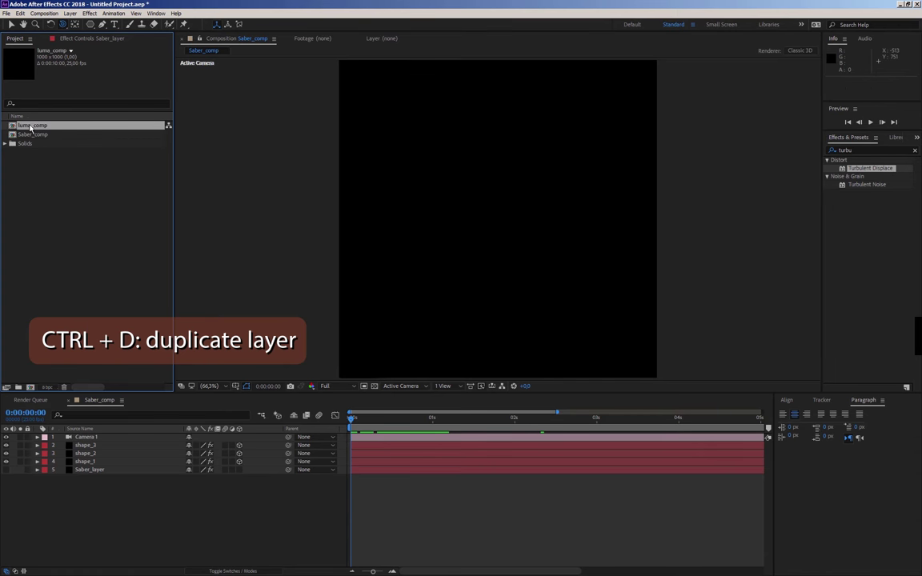
double_click(33, 127)
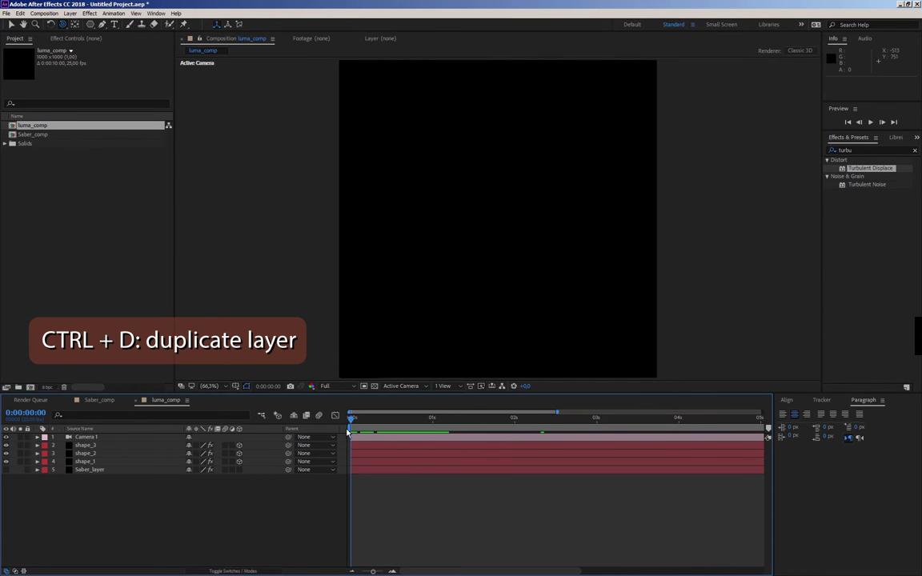
drag(352, 418, 416, 433)
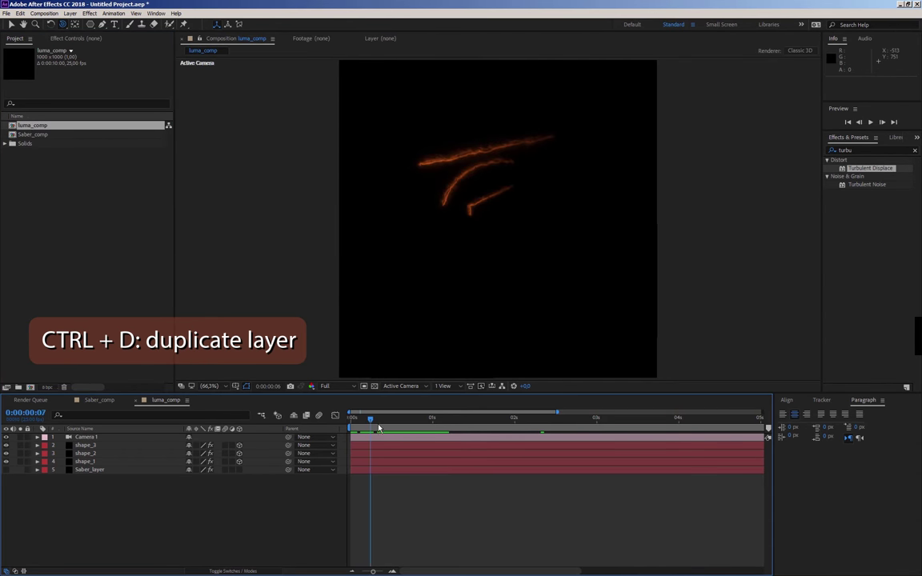
Add an adjustment layer with Hue/Saturation, Master Saturation at -100
right_click(147, 522)
mouse_move(164, 429)
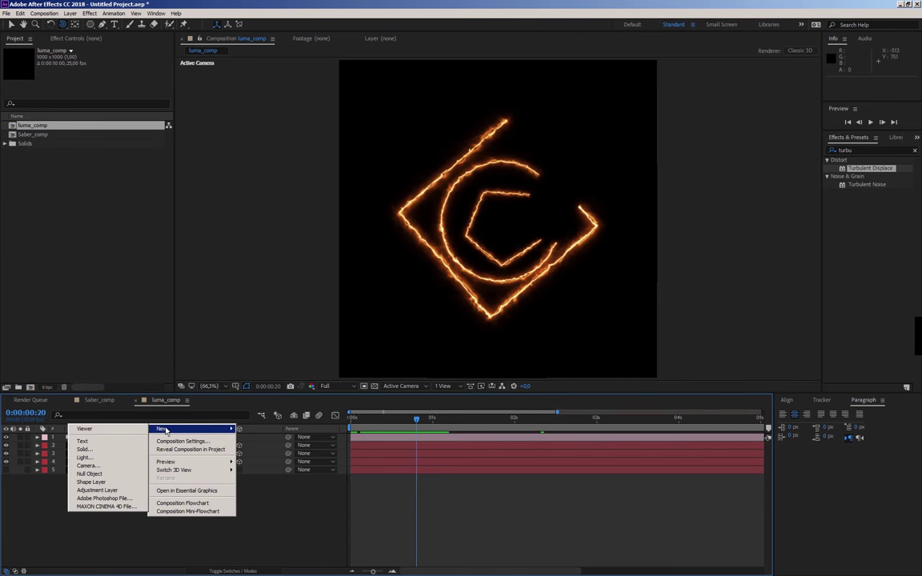
click(96, 490)
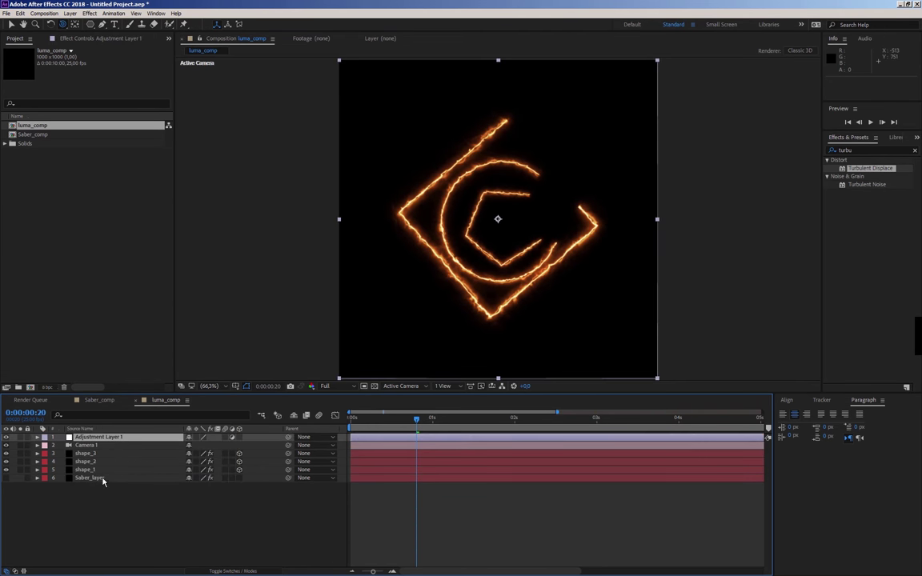
click(78, 40)
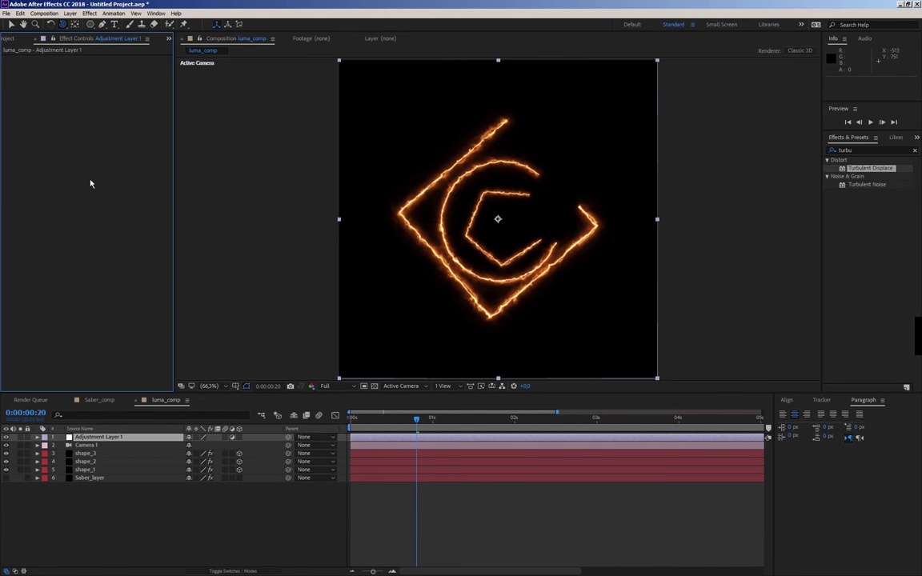
right_click(89, 183)
mouse_move(107, 256)
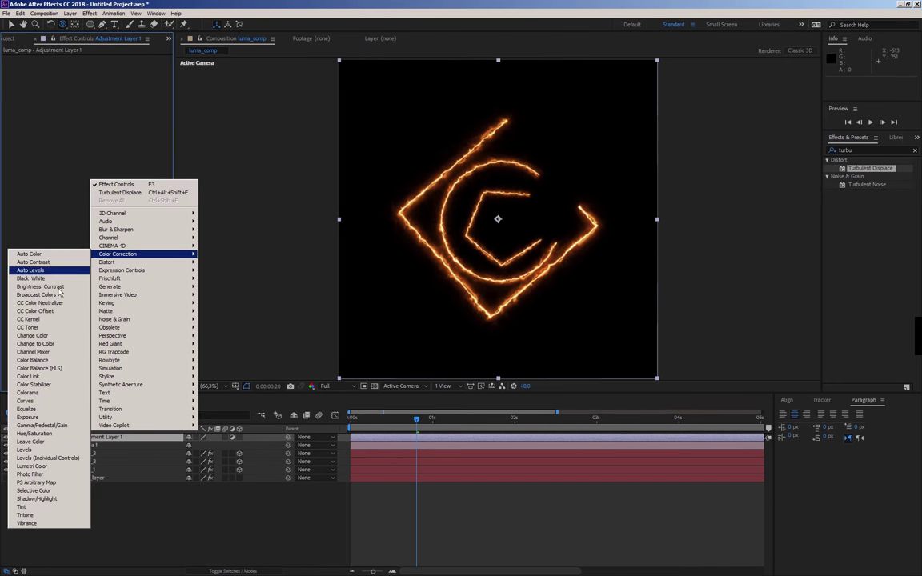
click(22, 436)
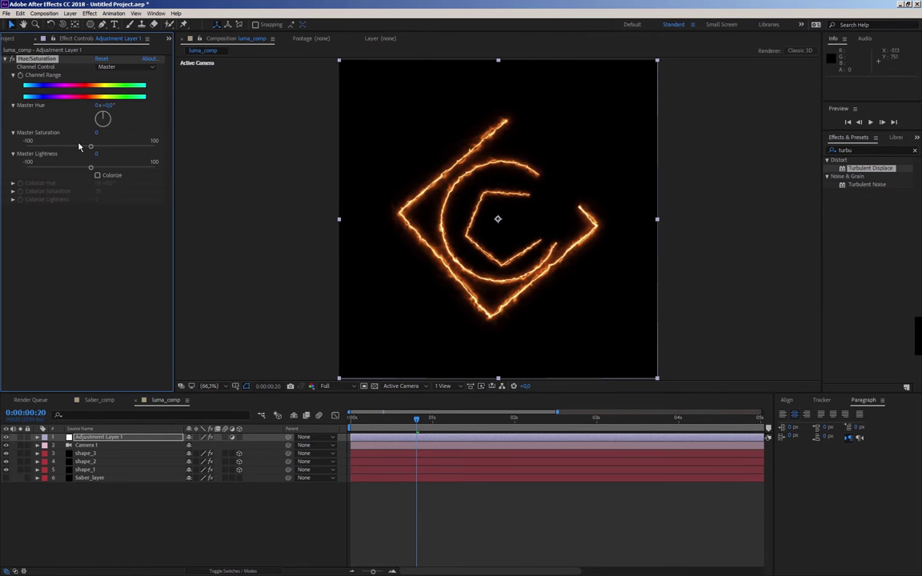
drag(91, 145, 1, 147)
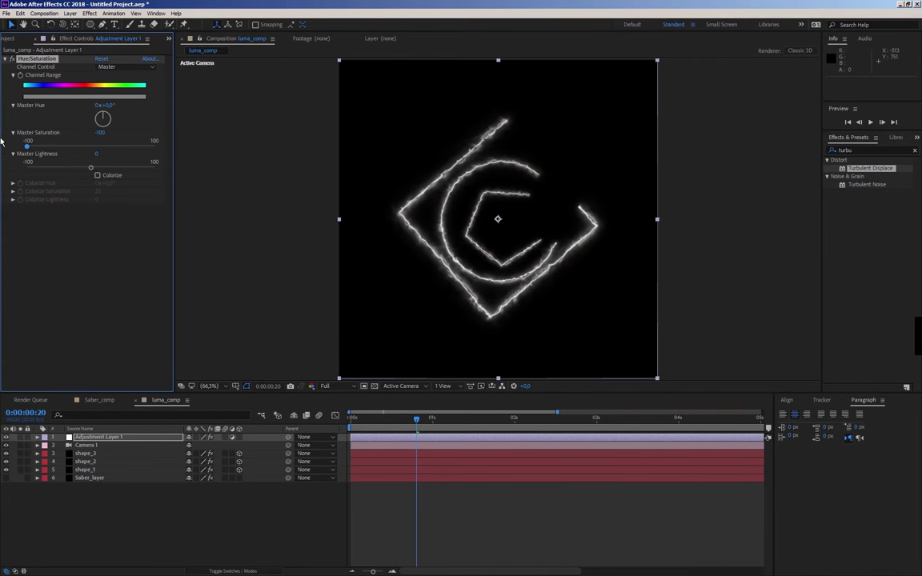
drag(91, 170, 88, 173)
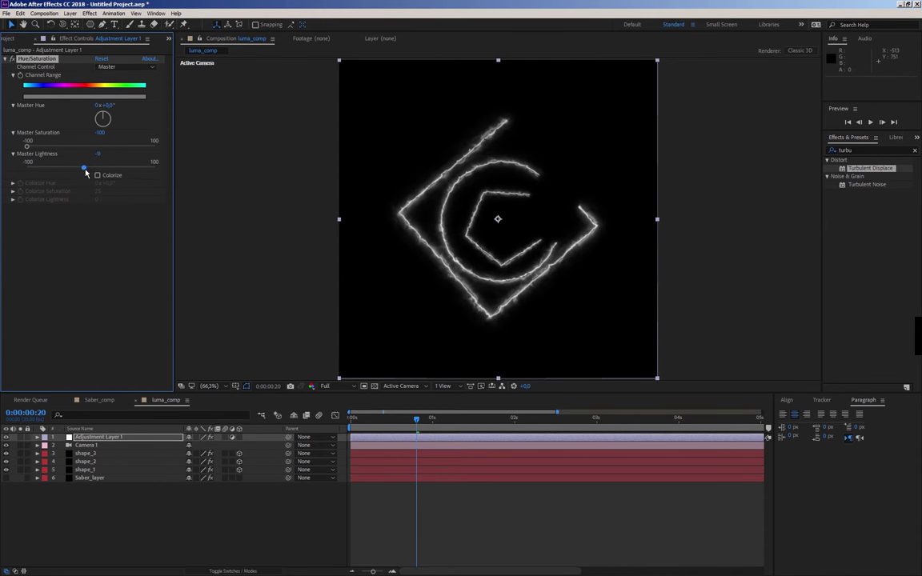
click(8, 60)
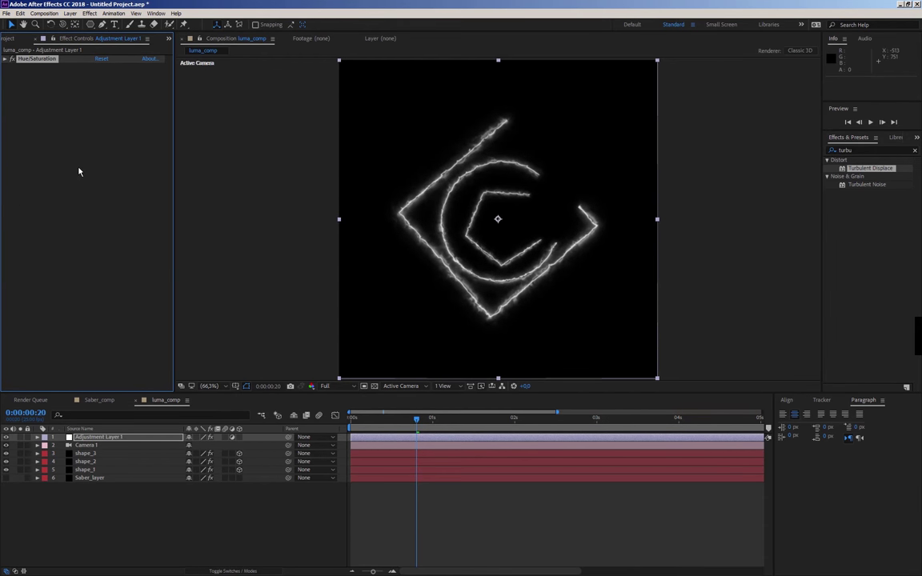
Add Brightness & Contrast to the adjustment layer with Brightness 143 and Contrast 99
right_click(78, 167)
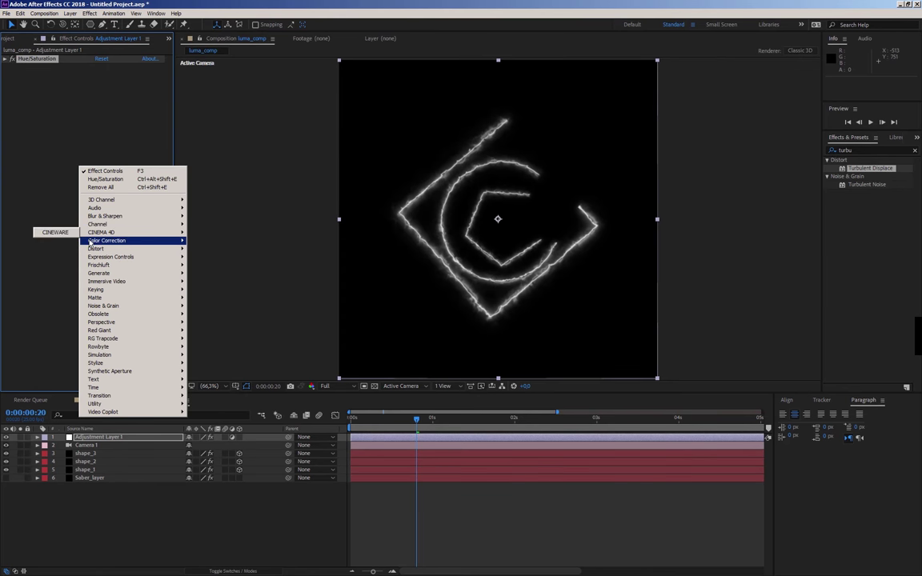
mouse_move(90, 241)
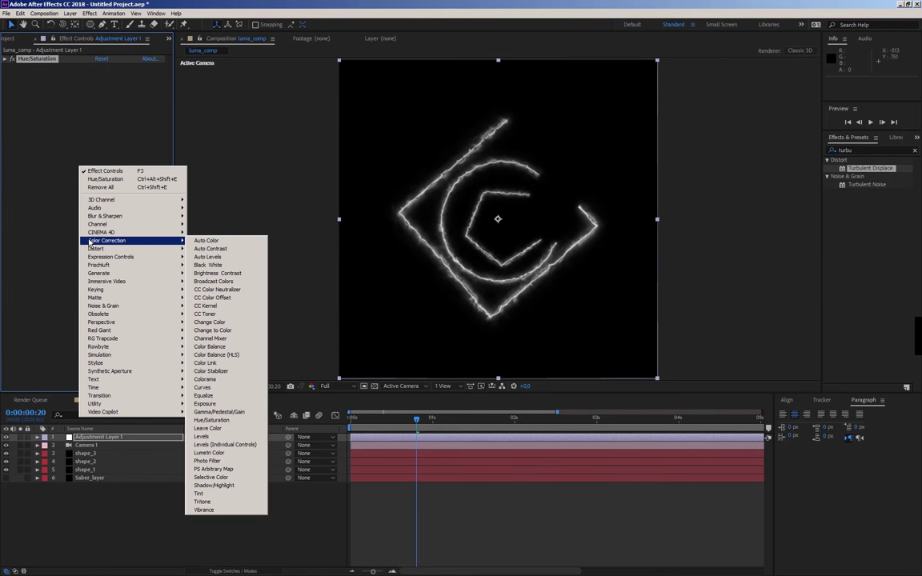
click(223, 275)
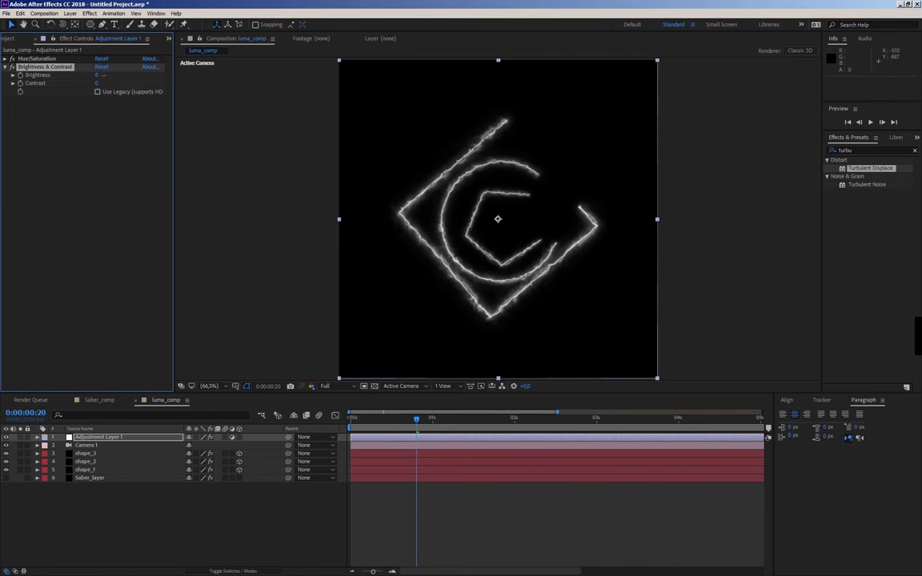
drag(96, 75, 164, 90)
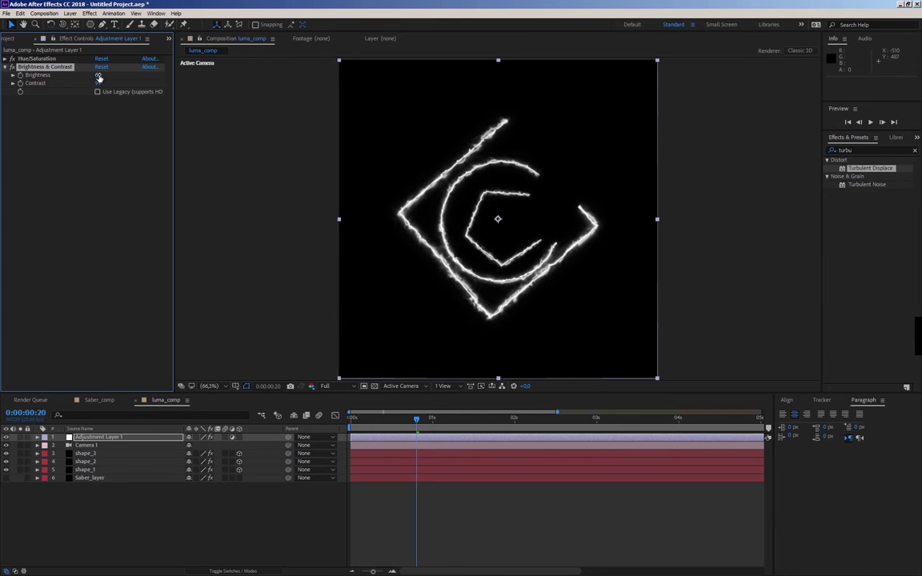
drag(97, 74, 88, 92)
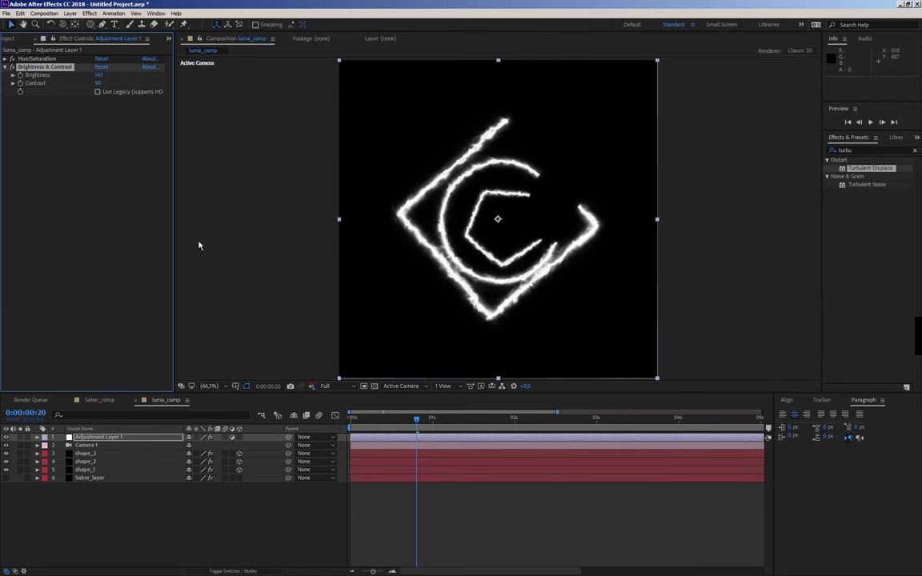
mouse_move(405, 418)
mouse_down()
mouse_move(380, 425)
mouse_move(458, 425)
mouse_up()
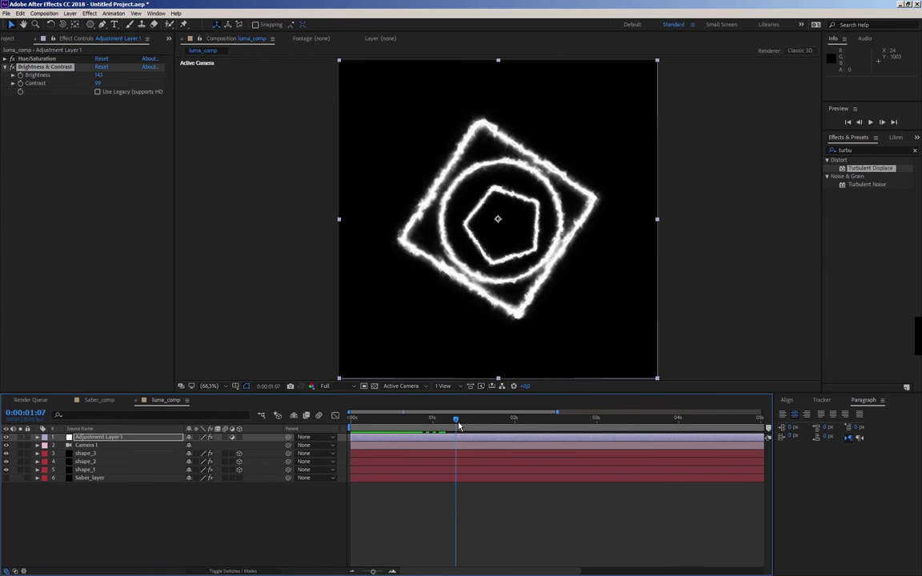
Create a new 1000×1000, 10-second composition named FX_comp
click(100, 400)
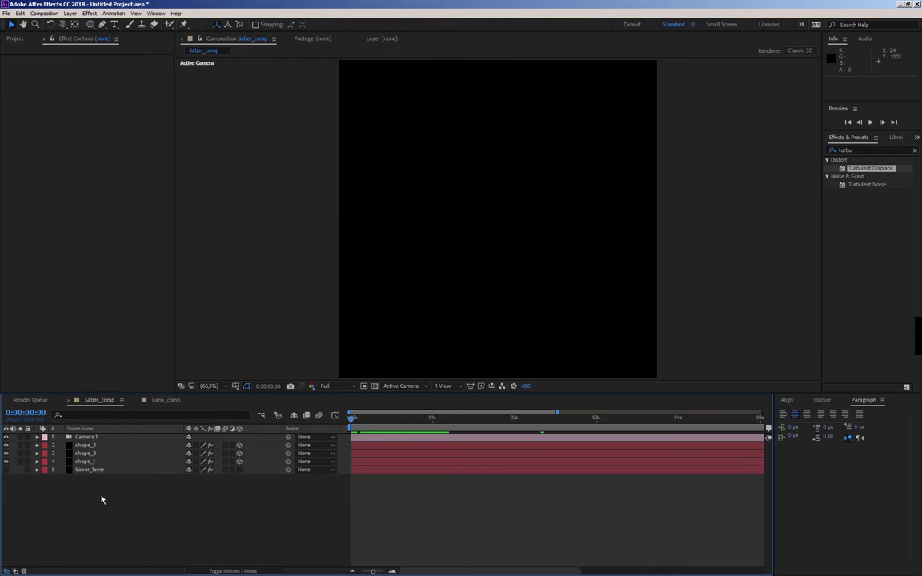
click(16, 39)
click(53, 180)
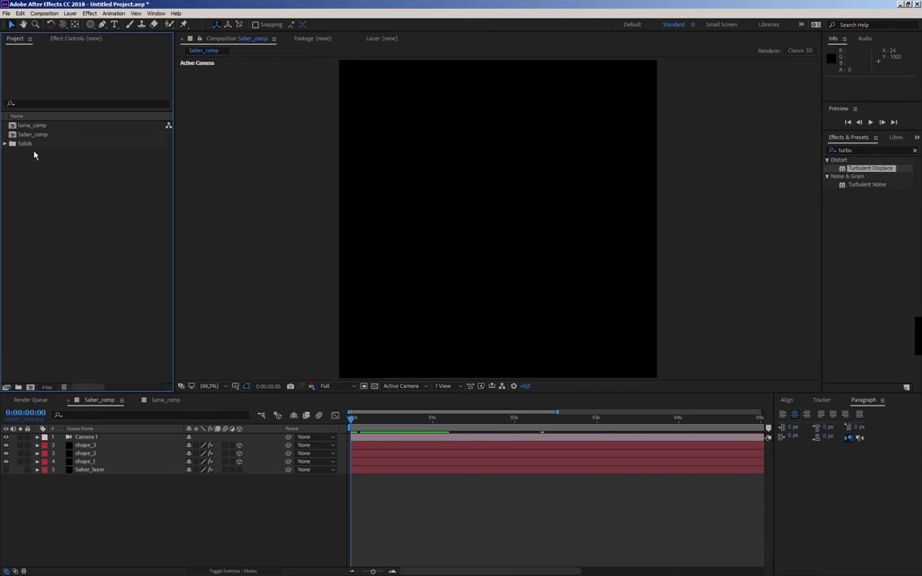
click(31, 387)
text(FX_comp)
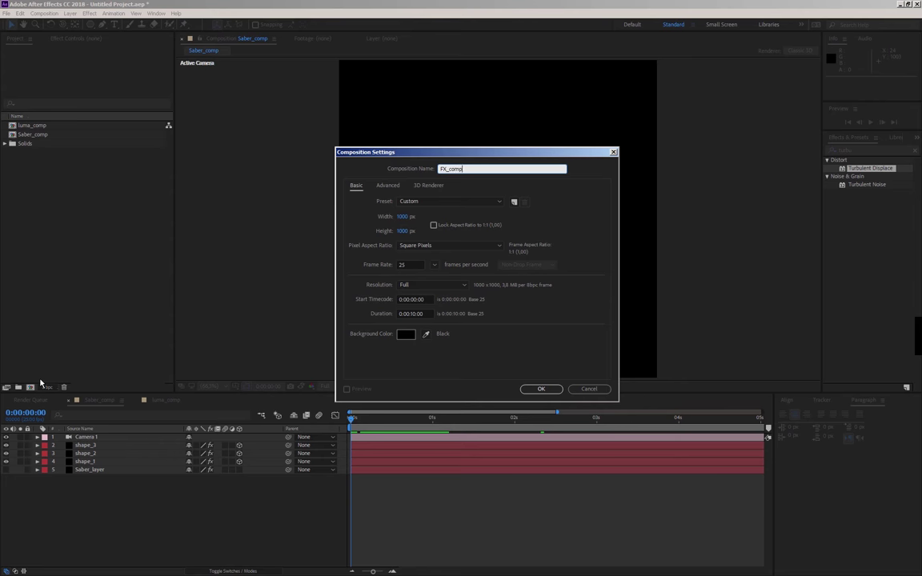
key(Return)
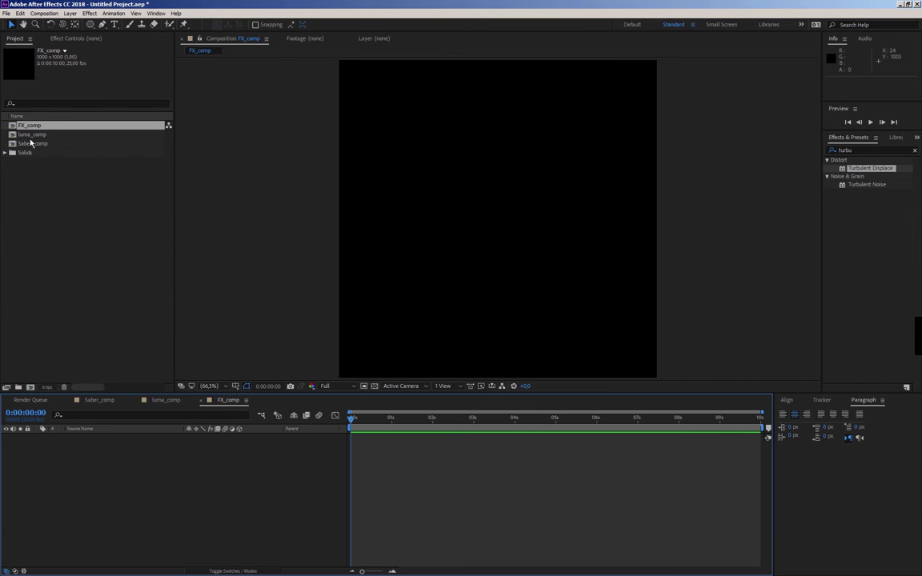
Add Saber_comp and luma_comp as layers in FX_comp and preview the fiery outlines
drag(29, 143, 87, 479)
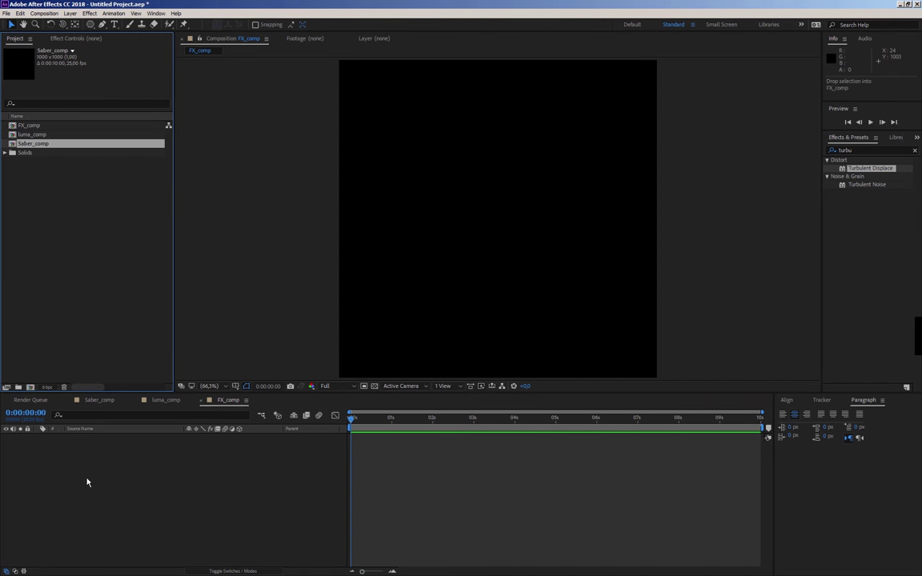
drag(31, 134, 56, 448)
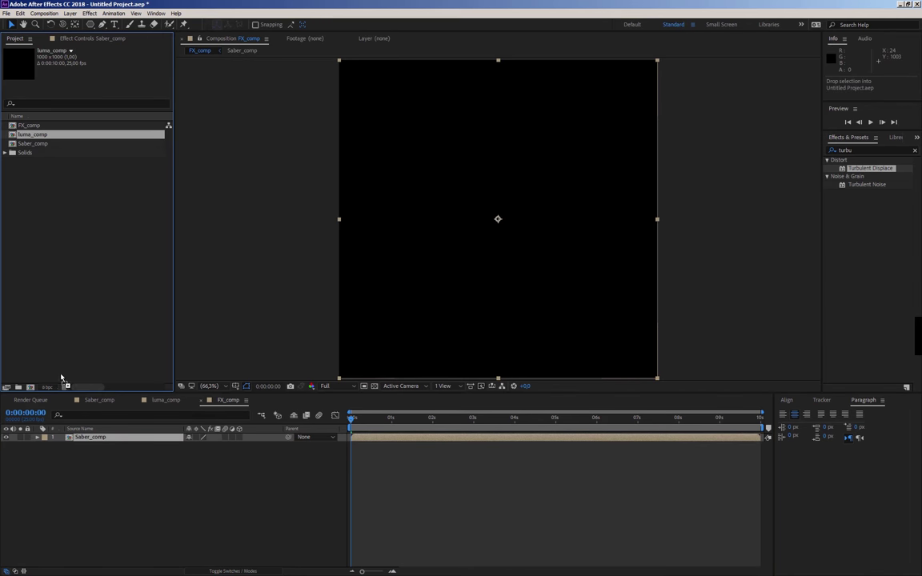
key(space)
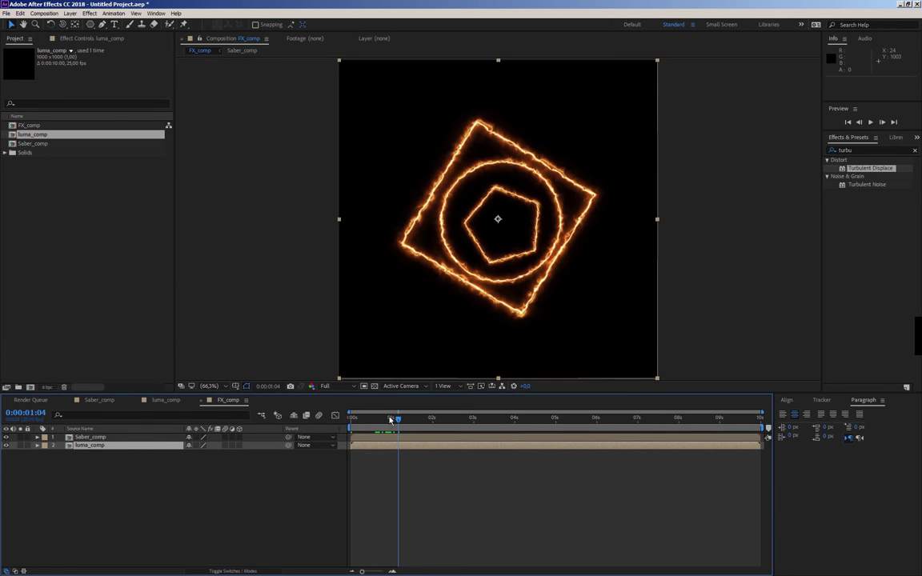
Add a black 1000×1000 solid layer named particular to FX_comp
click(5, 437)
click(6, 437)
right_click(89, 483)
mouse_move(94, 484)
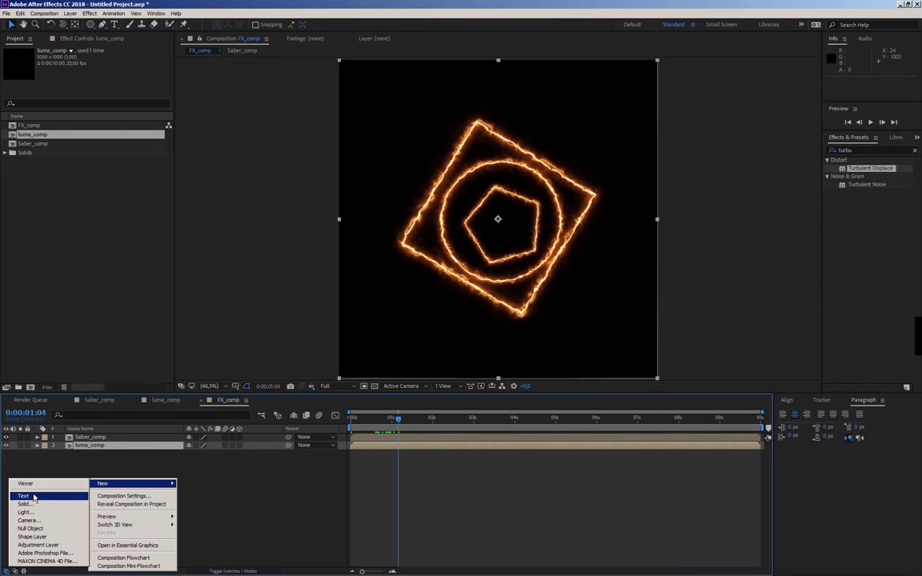
click(25, 505)
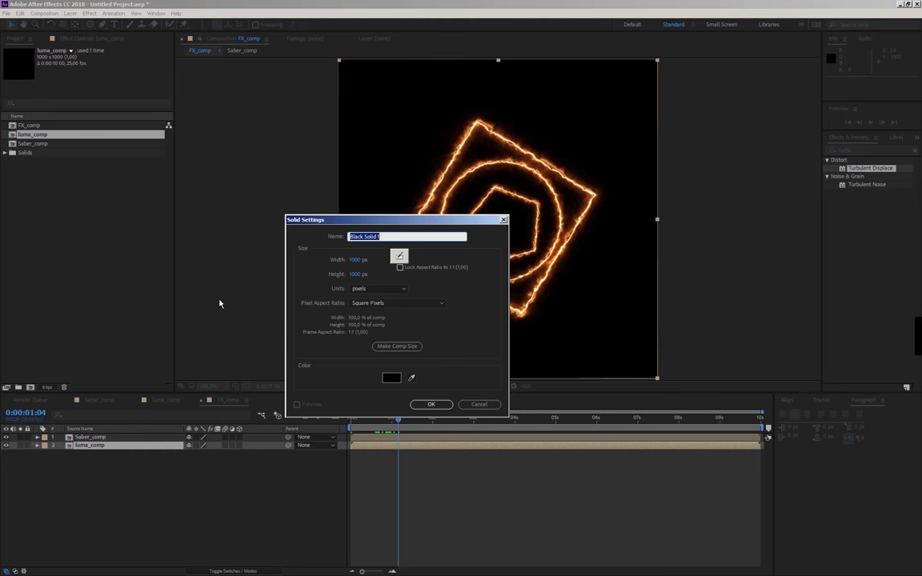
text(particu)
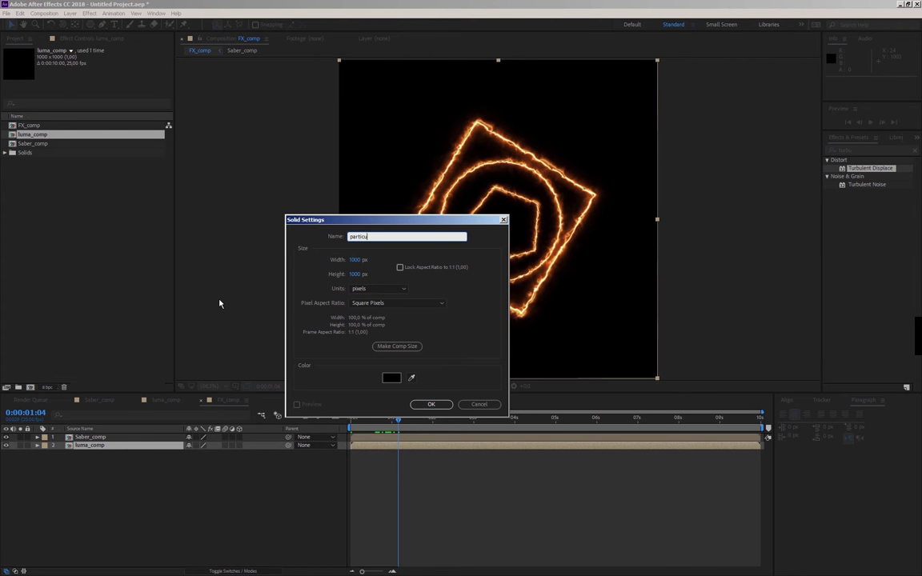
text(r)
key(Return)
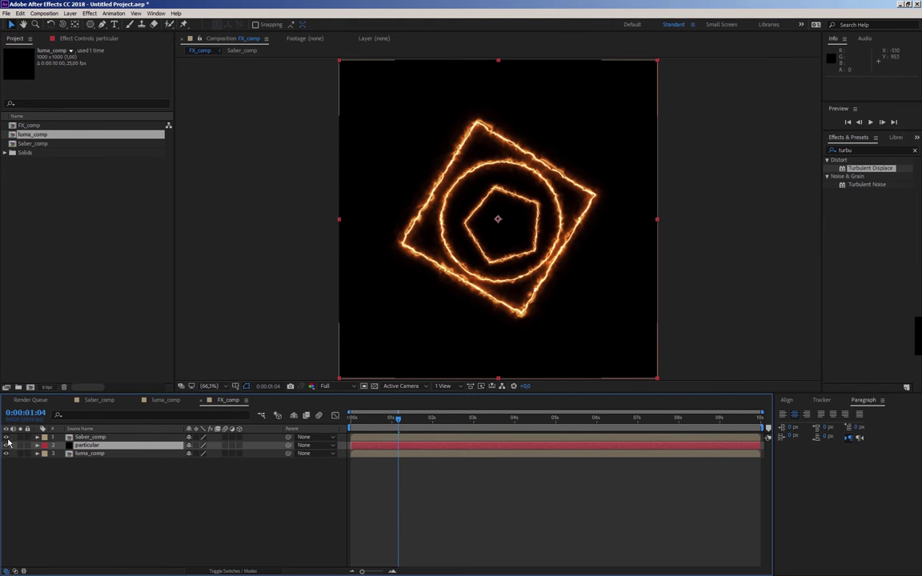
Hide Saber_comp, show particular's Effect Controls, and make luma_comp a 3D layer
click(6, 437)
click(83, 447)
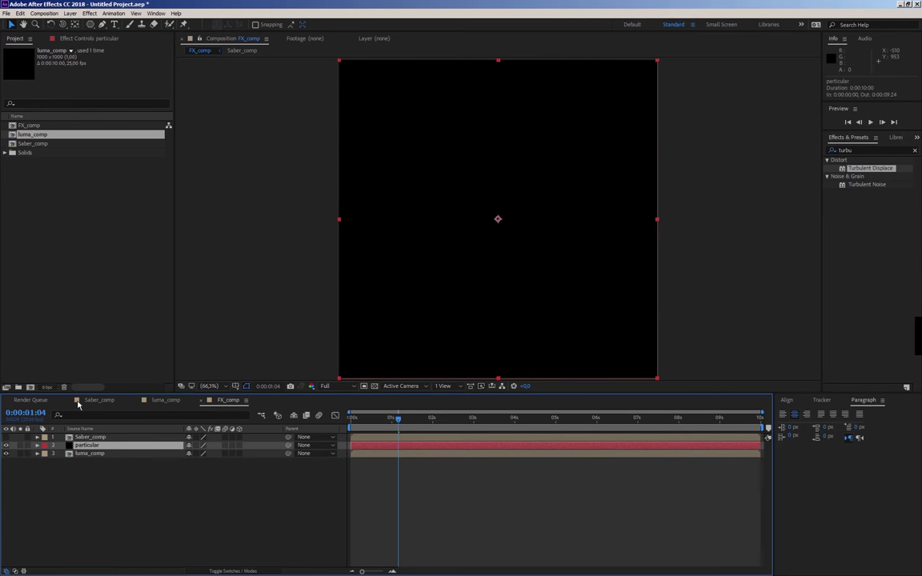
click(102, 39)
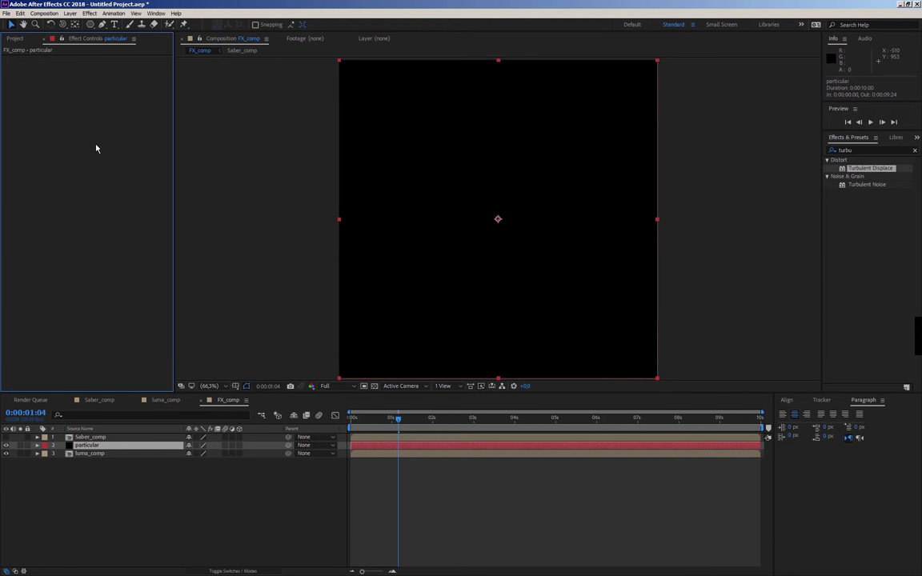
click(239, 453)
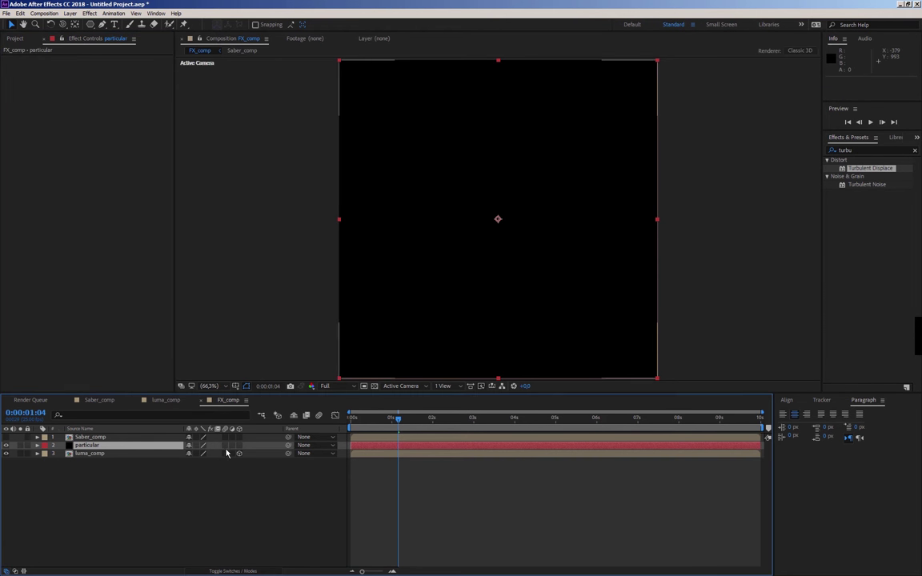
Apply RG Trapcode Particular to the particular solid with Emitter Type set to Layer
right_click(69, 197)
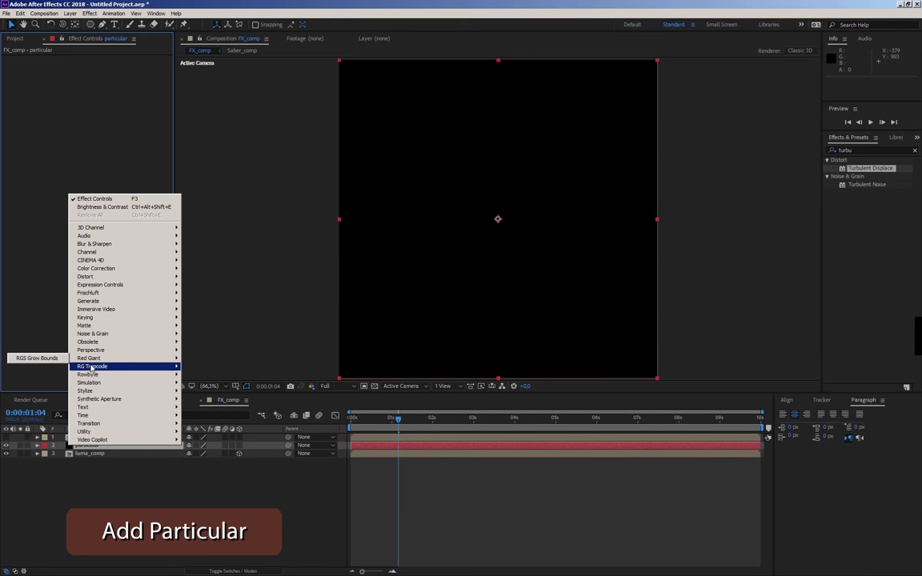
mouse_move(90, 368)
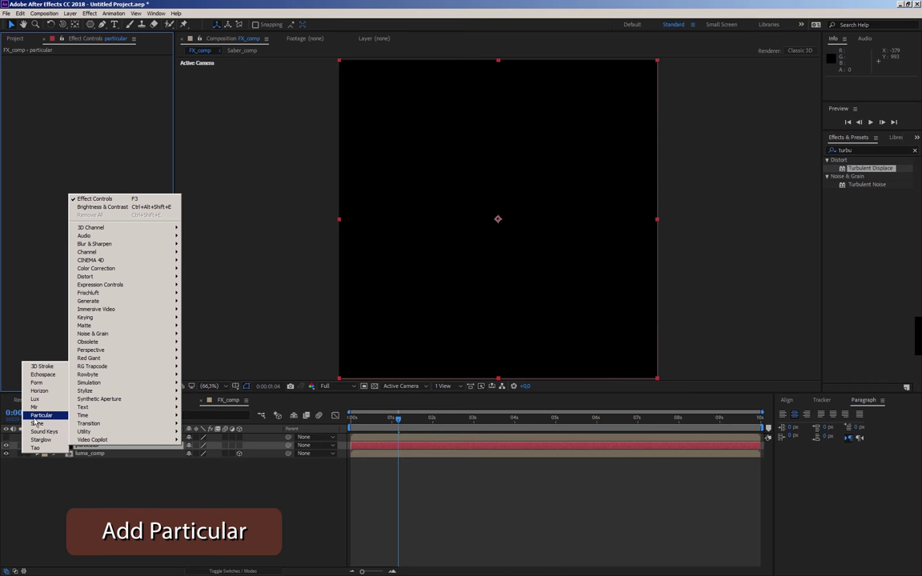
click(41, 415)
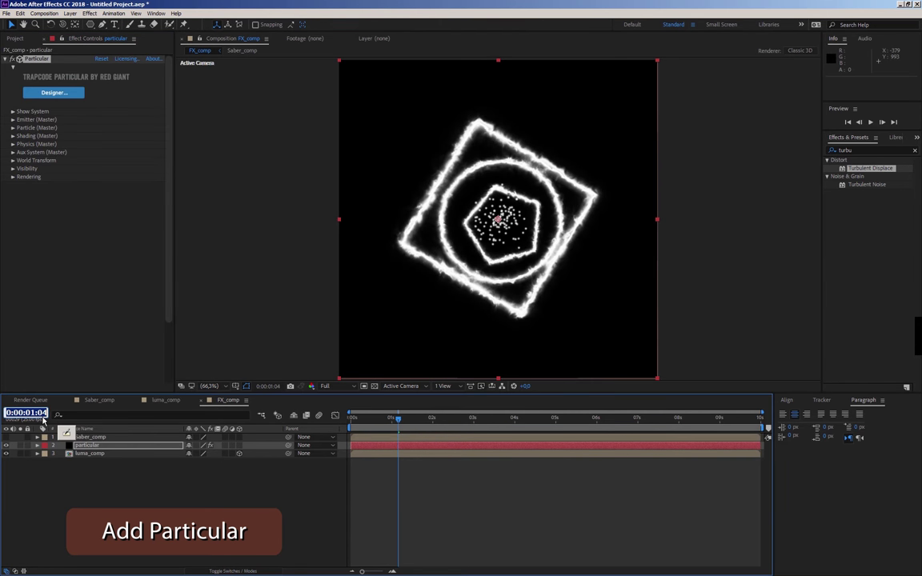
click(64, 283)
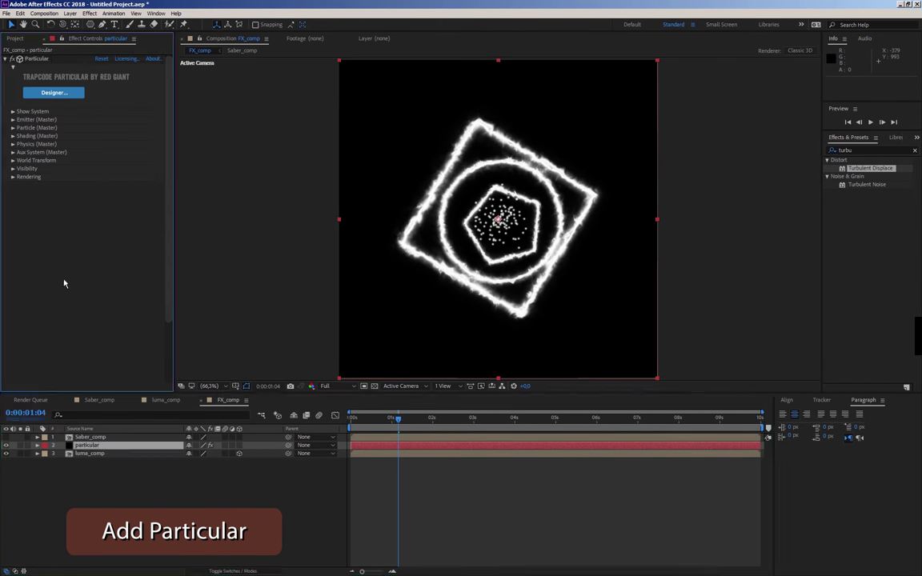
click(13, 119)
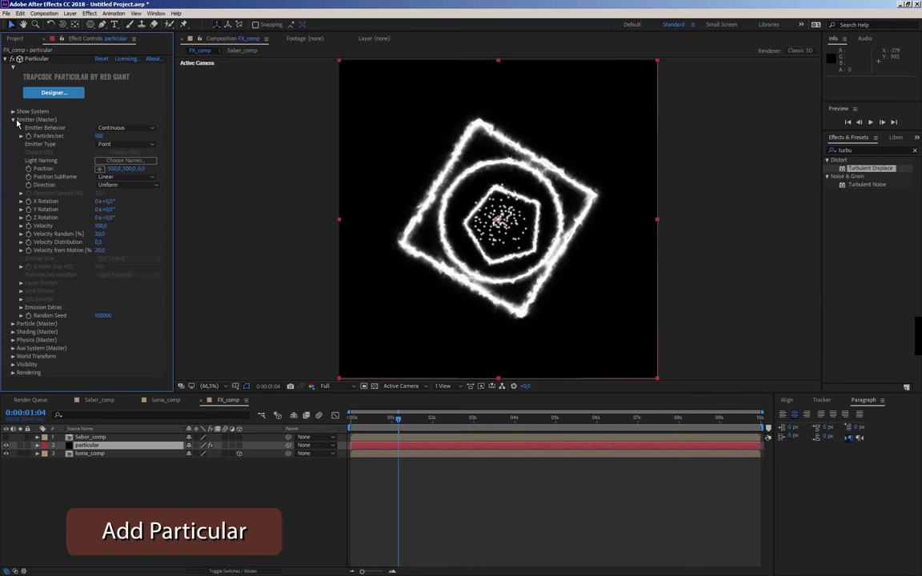
click(113, 145)
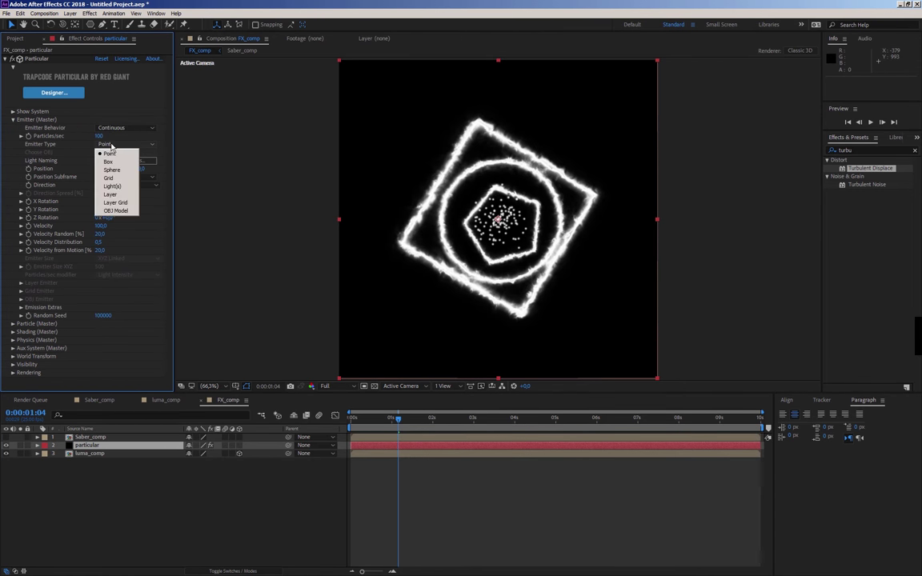
click(107, 197)
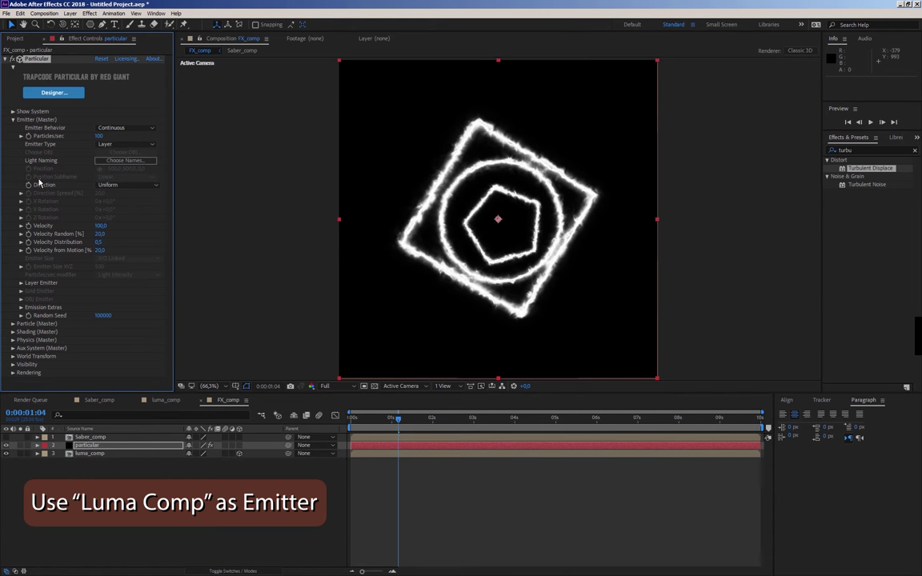
Use luma_comp as the emitter layer with Lightness - Size RGB usage, then hide luma_comp
click(21, 283)
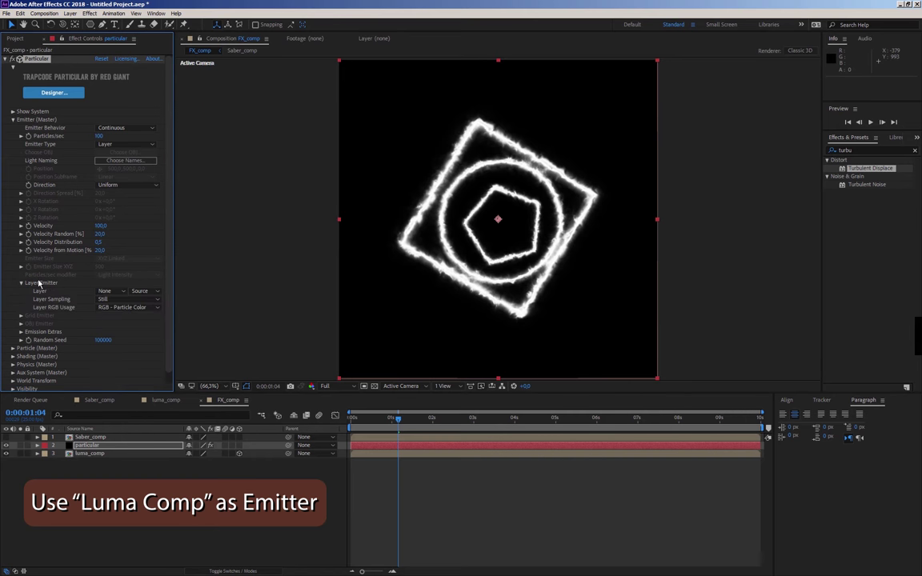
click(104, 291)
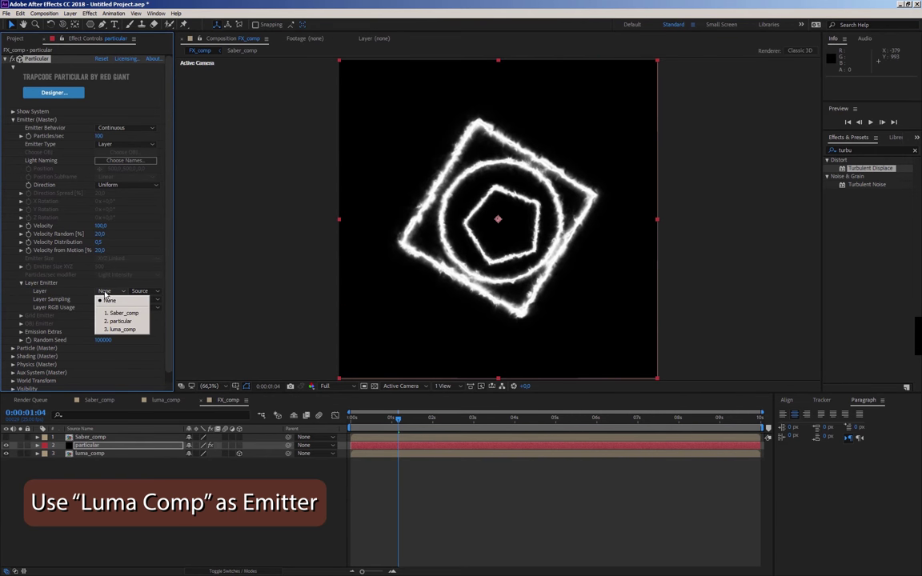
click(109, 329)
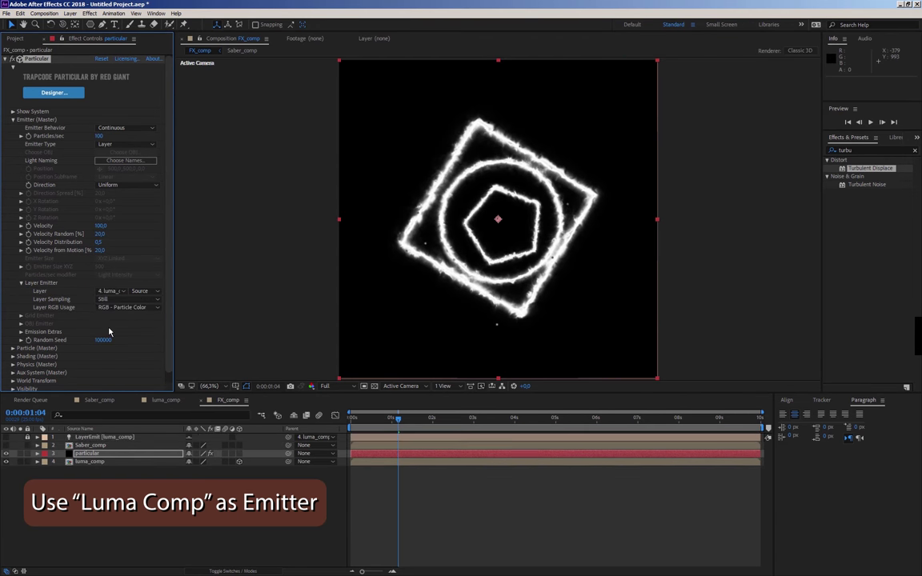
click(152, 307)
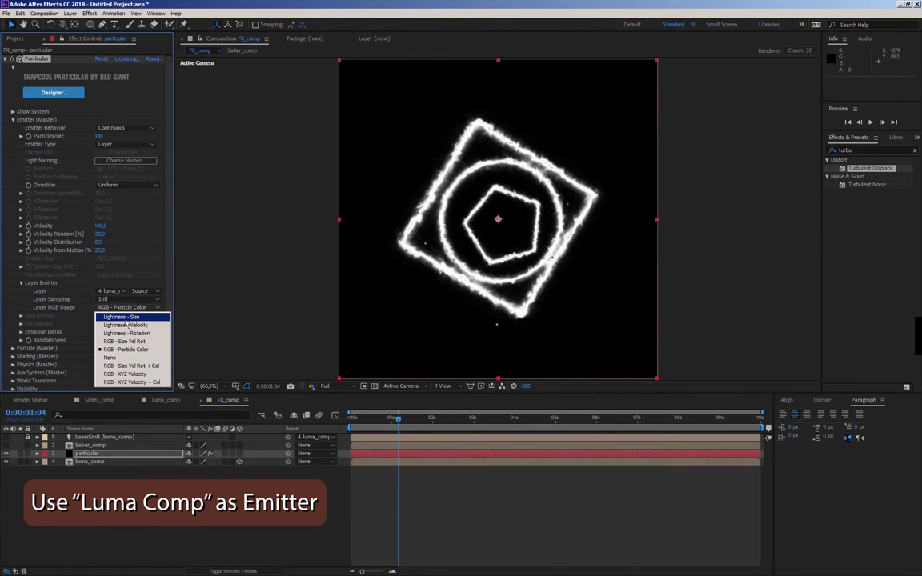
click(124, 319)
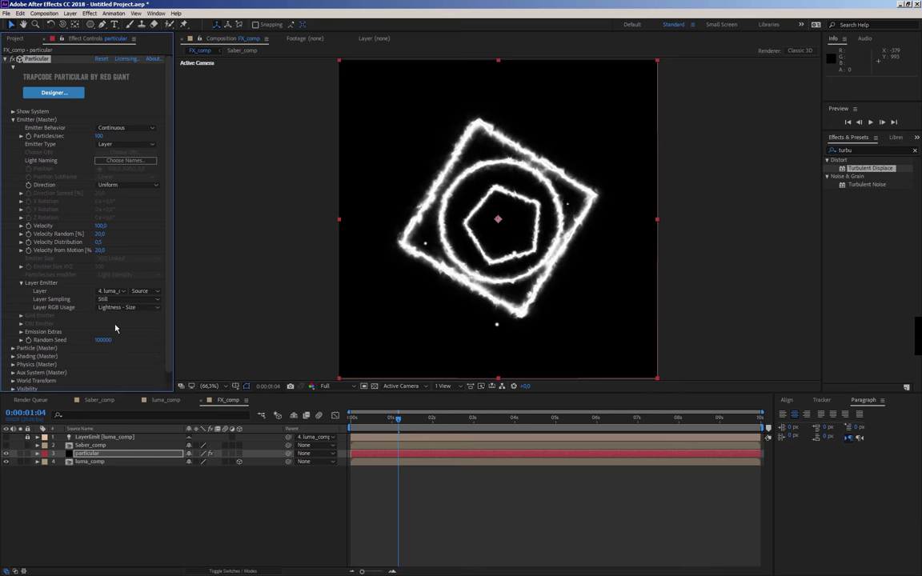
scroll(164, 352, down, 1)
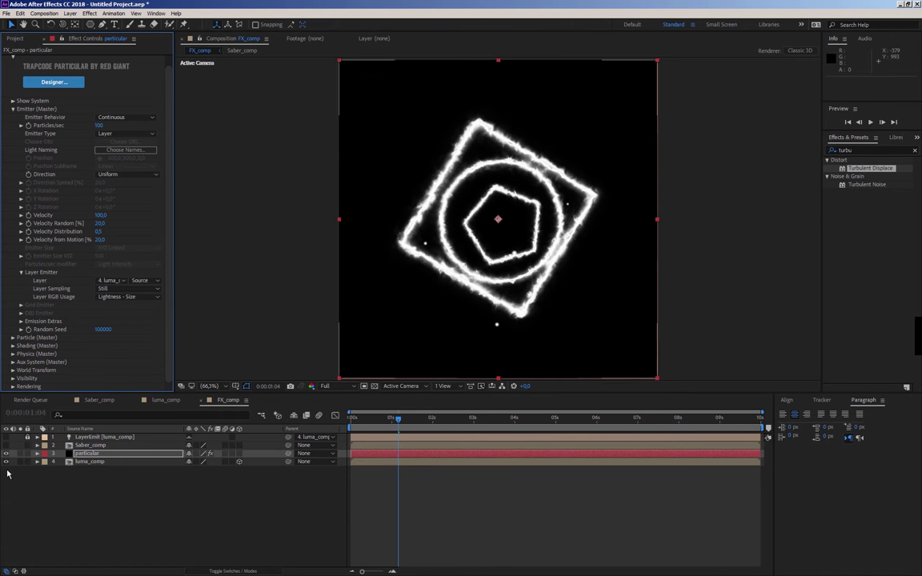
click(5, 462)
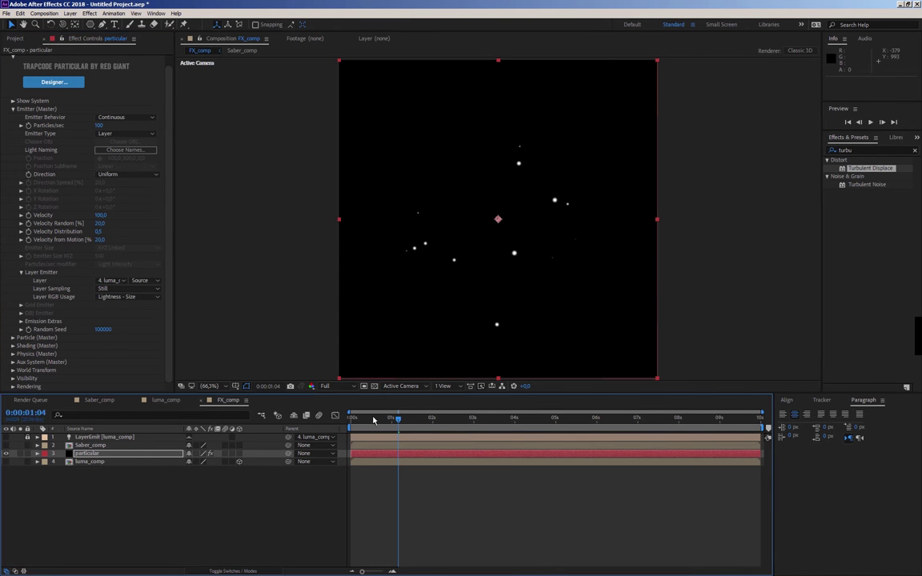
drag(370, 417, 415, 421)
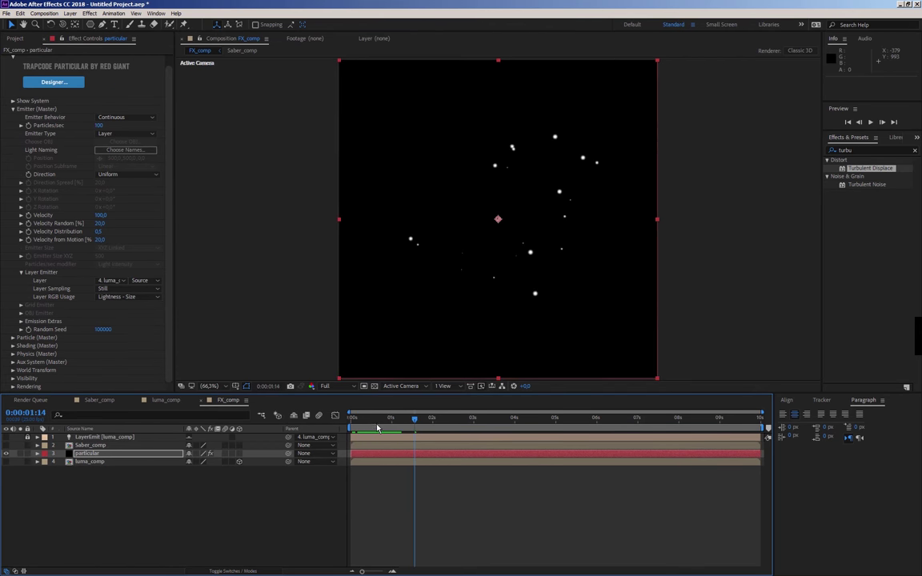
mouse_move(387, 418)
mouse_down()
mouse_move(359, 425)
mouse_move(387, 422)
mouse_up()
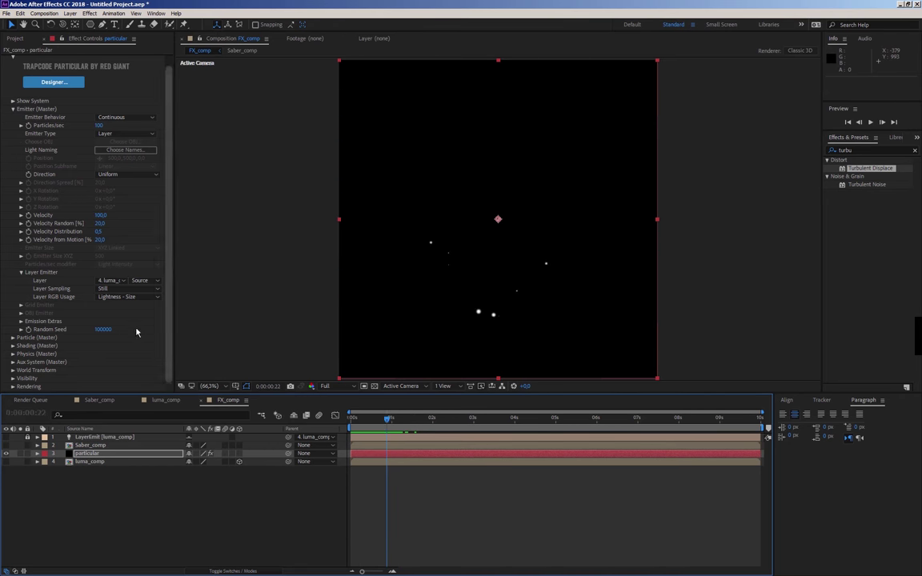
Set Particular's Layer Sampling to Particle Birth Time and scrub to check the emission
click(154, 290)
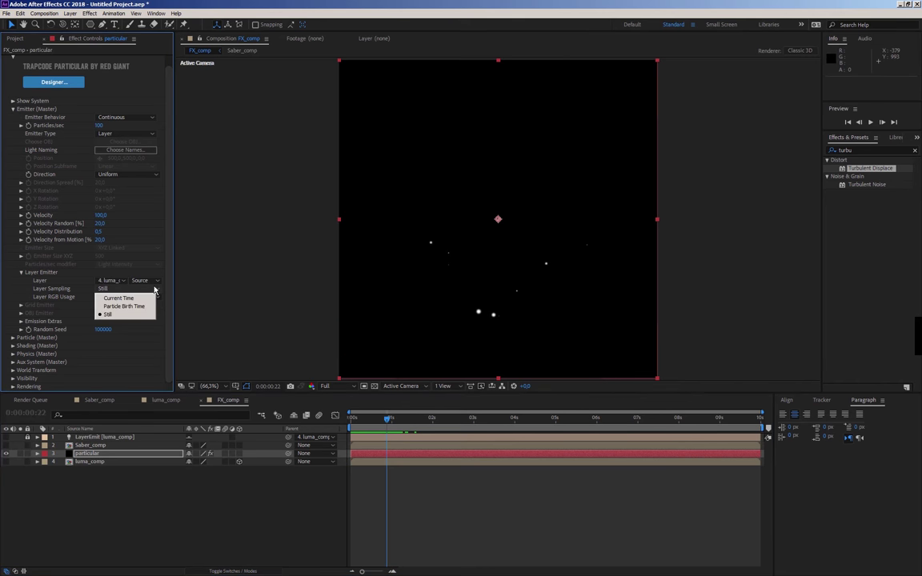
click(122, 305)
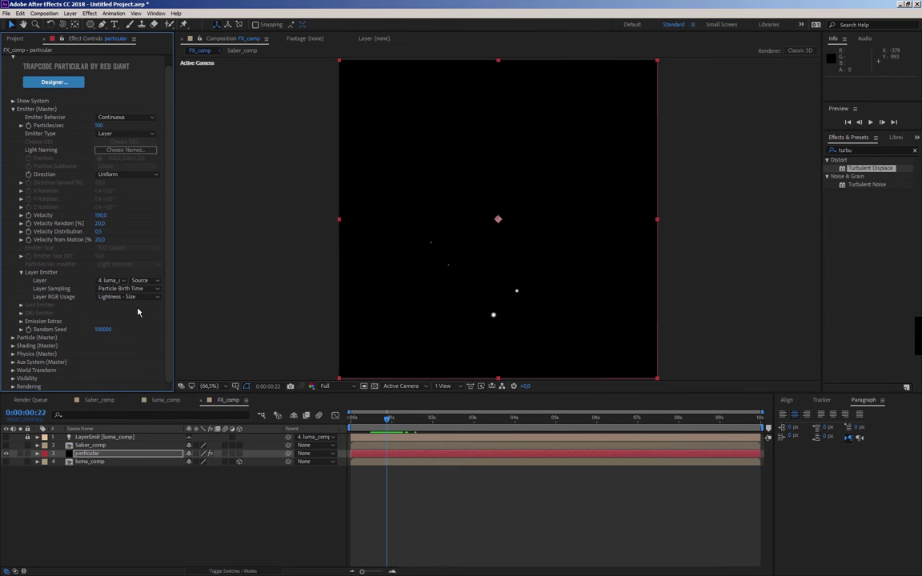
drag(361, 418, 423, 419)
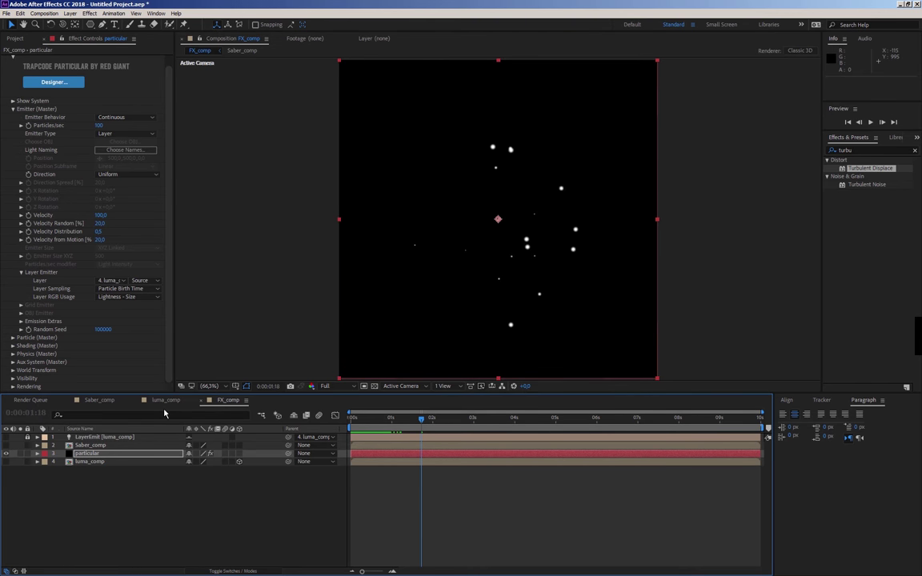
Set the emitter's Particles/sec to 500
click(100, 125)
text(300)
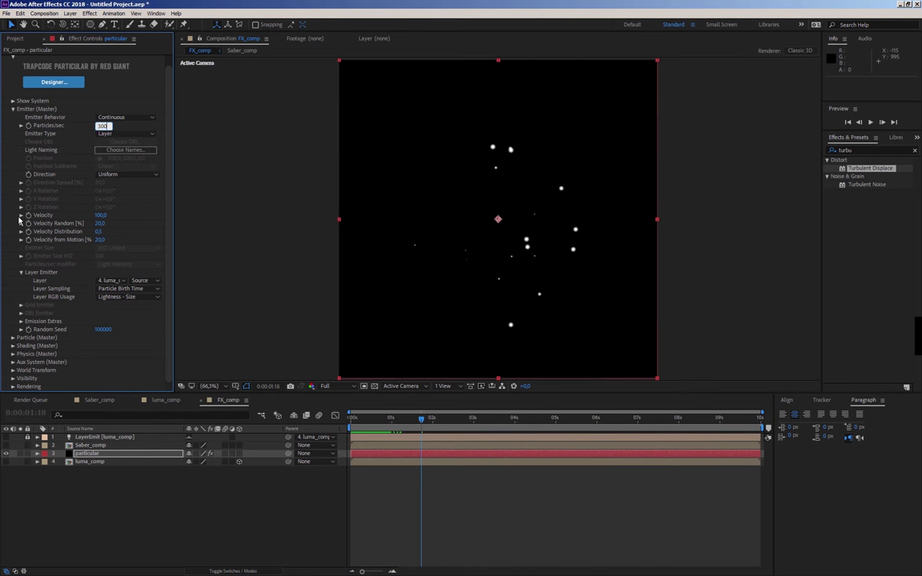
key(Return)
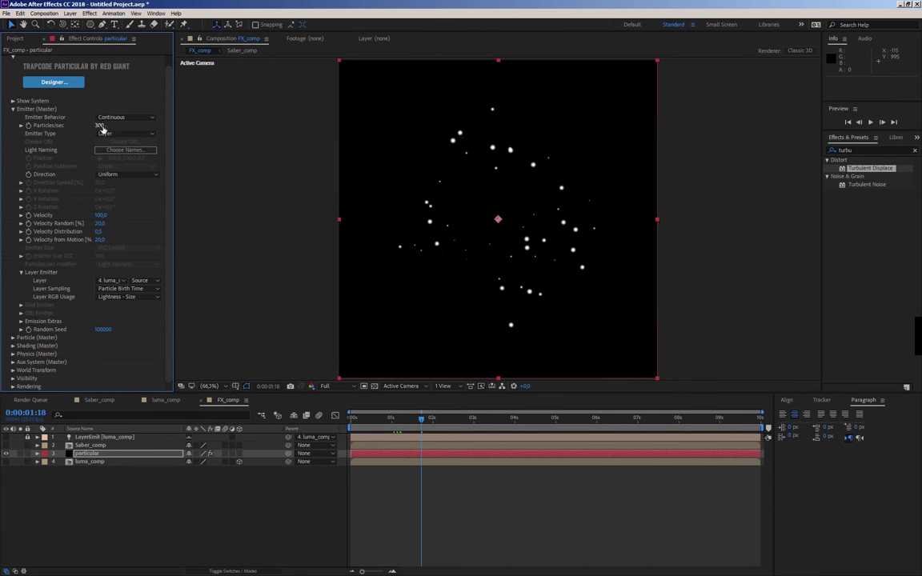
click(101, 127)
text(500)
key(Return)
Set Particle Size to 2, move particular above Saber_comp, and make Saber_comp visible
click(19, 273)
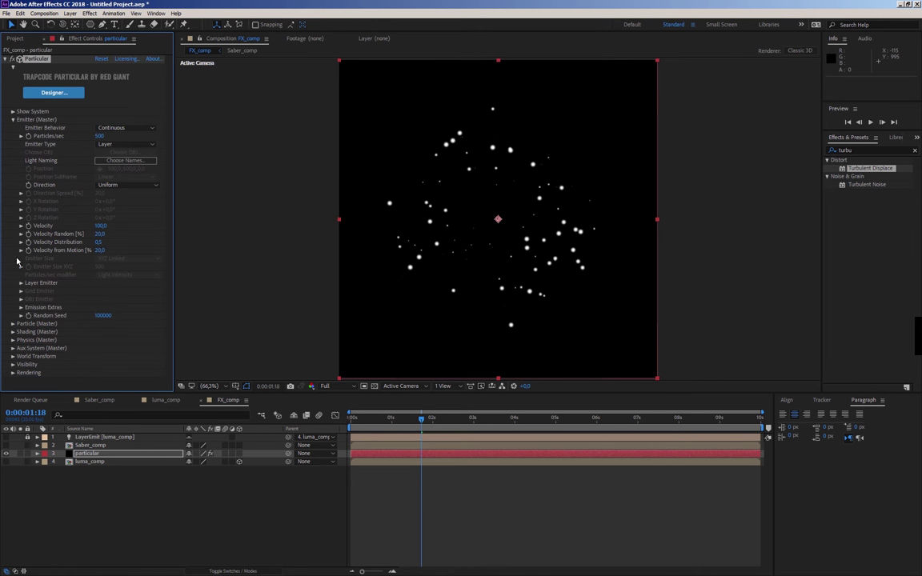
click(13, 120)
click(13, 128)
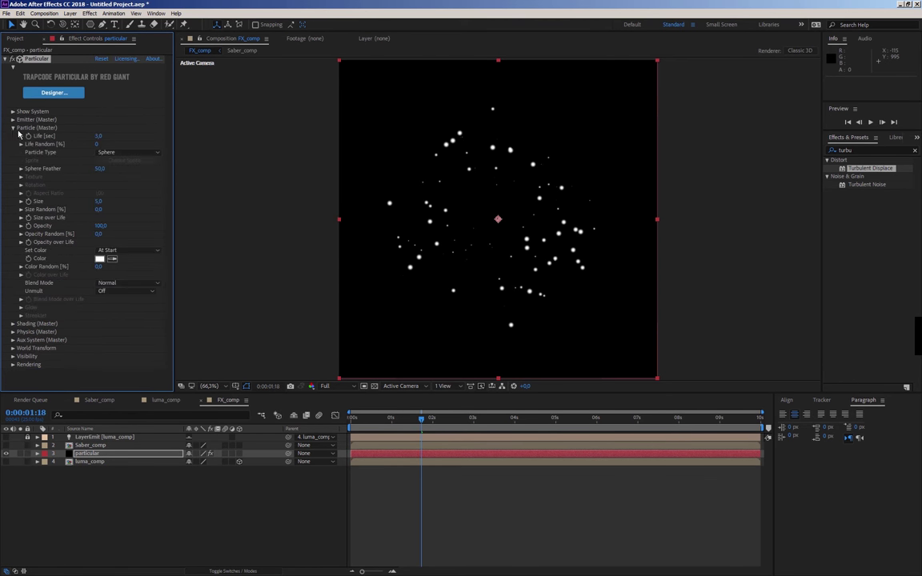
click(99, 201)
text(2)
key(Return)
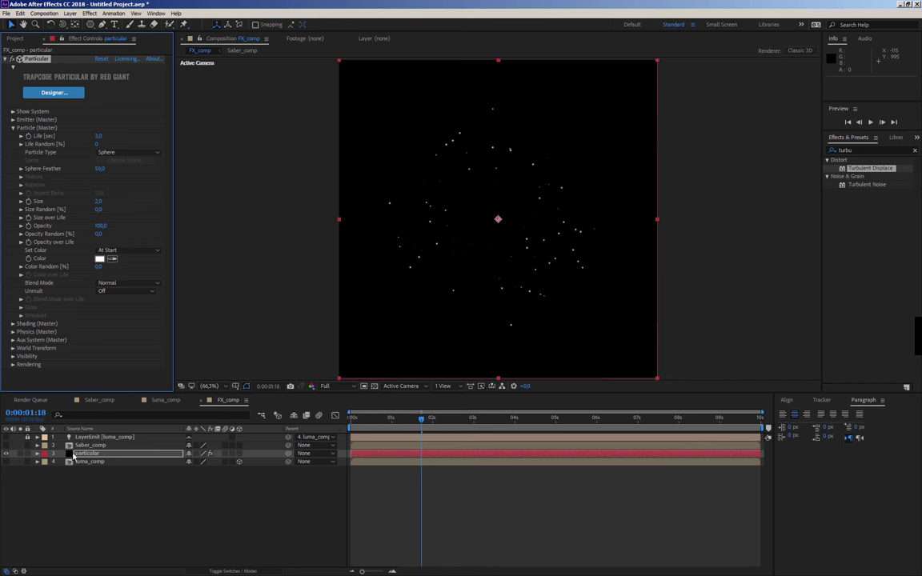
drag(80, 453, 72, 445)
click(6, 454)
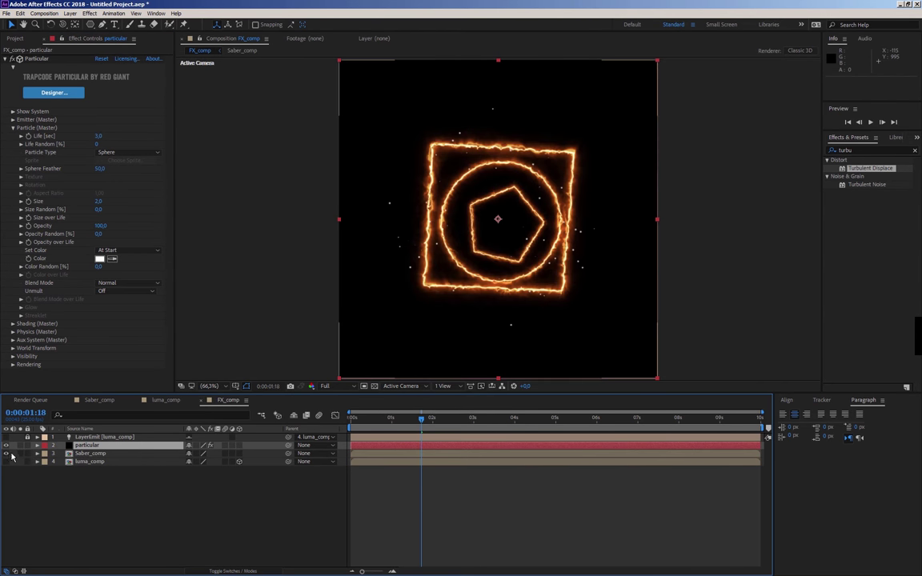
Set the particular layer's blend mode to Add
click(224, 570)
click(199, 445)
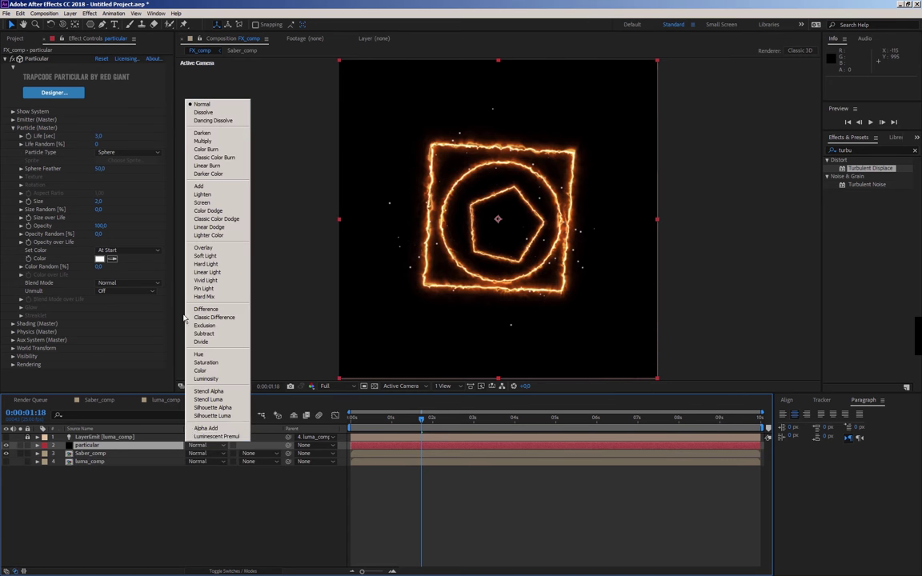
click(200, 186)
Preview the animation from the start, then stop around one second
drag(405, 429, 300, 533)
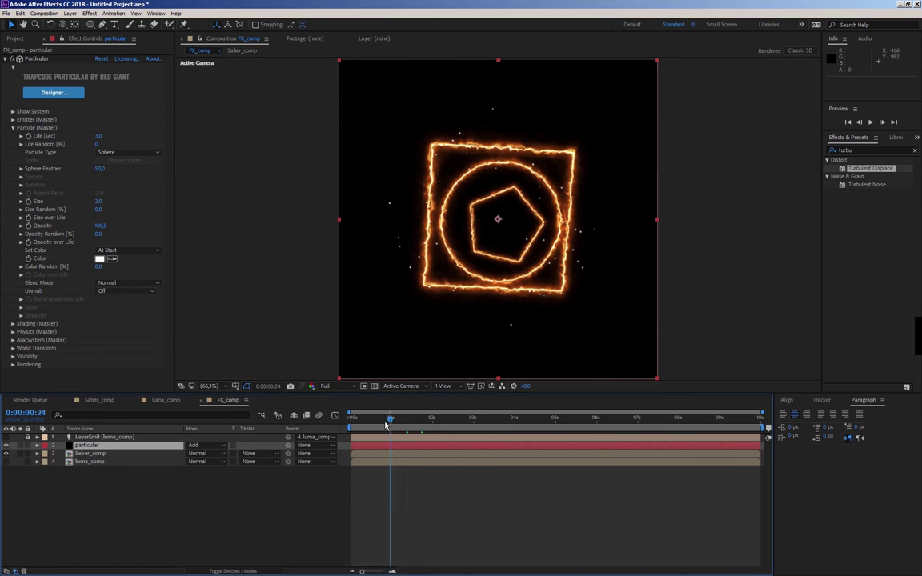
key(space)
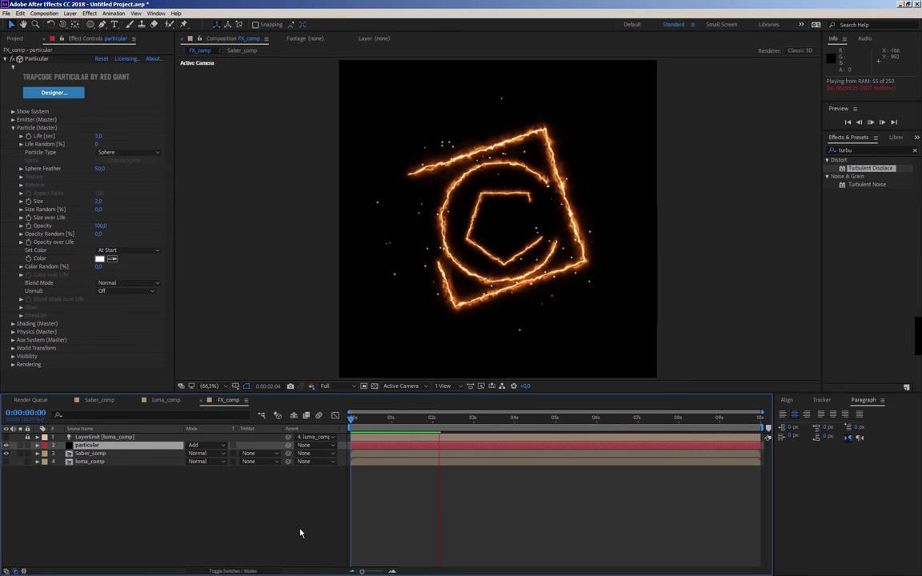
key(space)
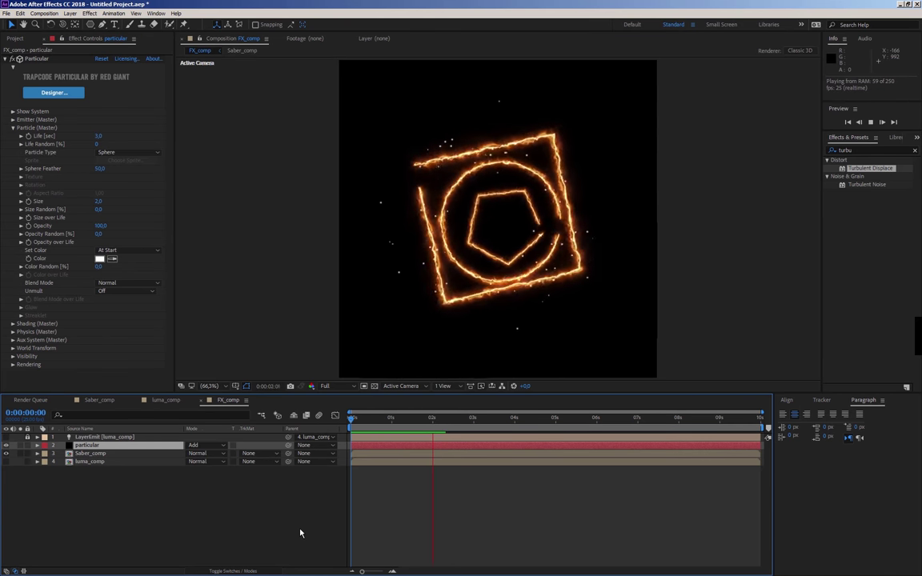
key(space)
drag(353, 417, 406, 418)
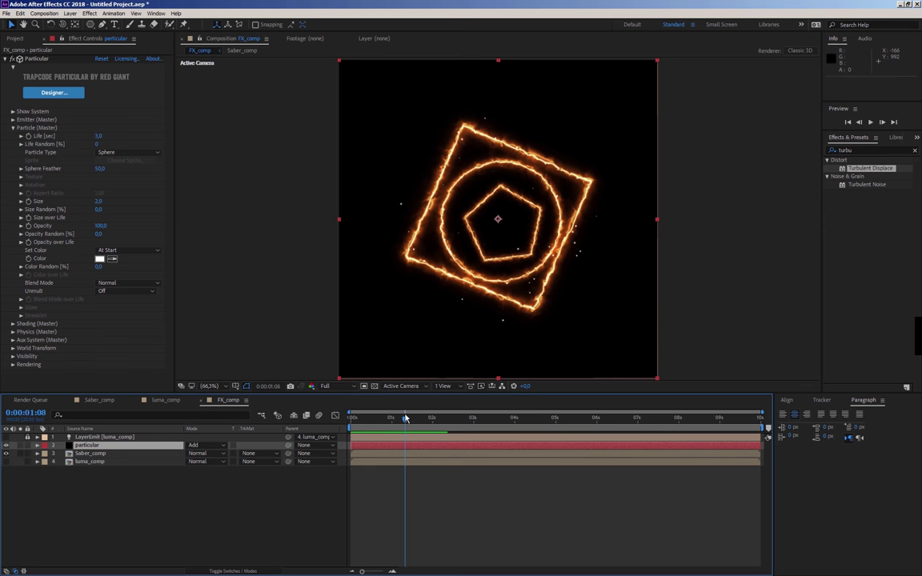
Raise the emitter's Particles/sec to 2000
click(13, 127)
click(12, 120)
click(103, 137)
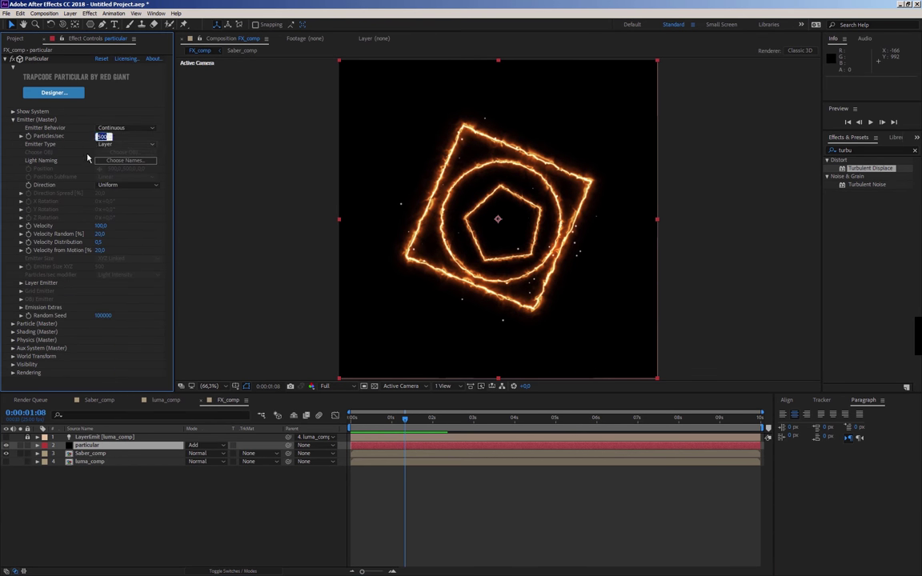
text(800)
key(Return)
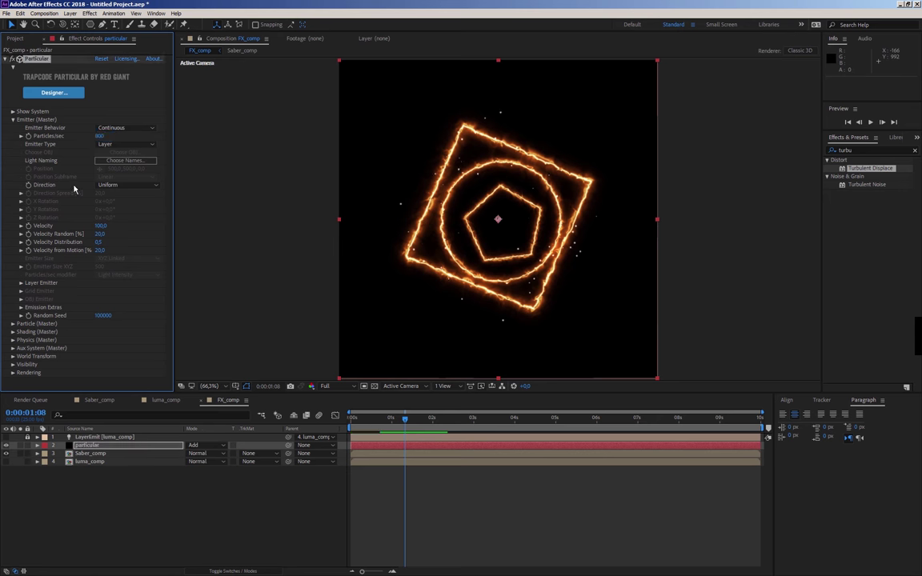
click(13, 120)
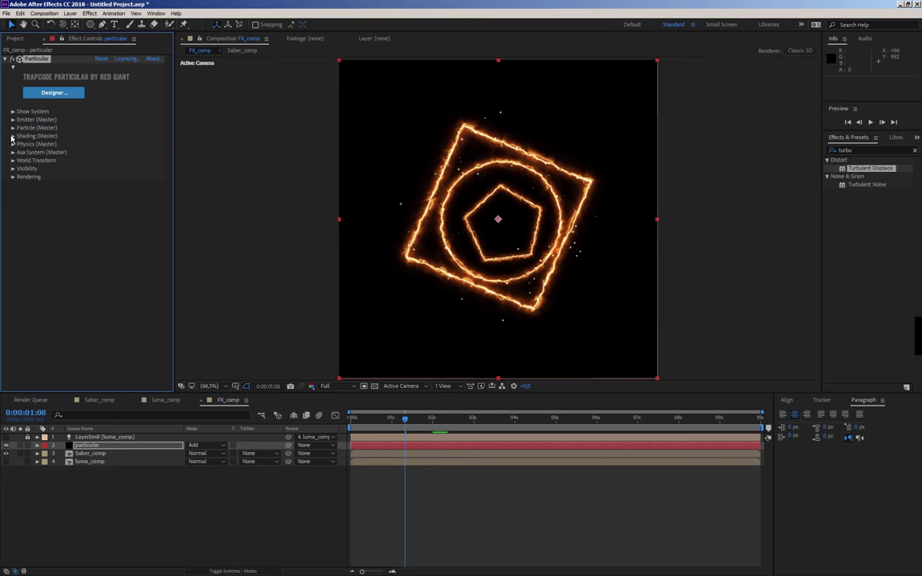
click(12, 120)
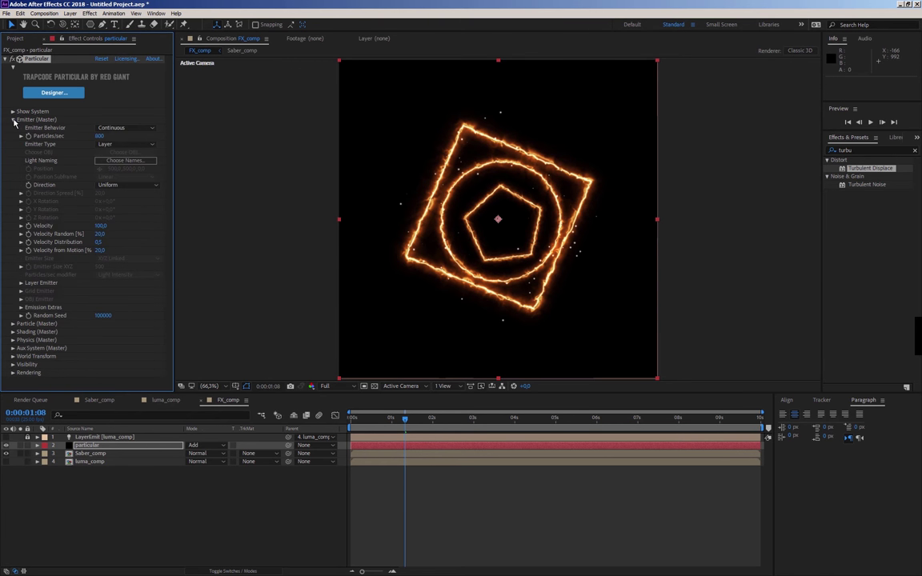
click(102, 136)
text(2000)
key(Return)
Set the particle Life to 2 seconds
click(13, 119)
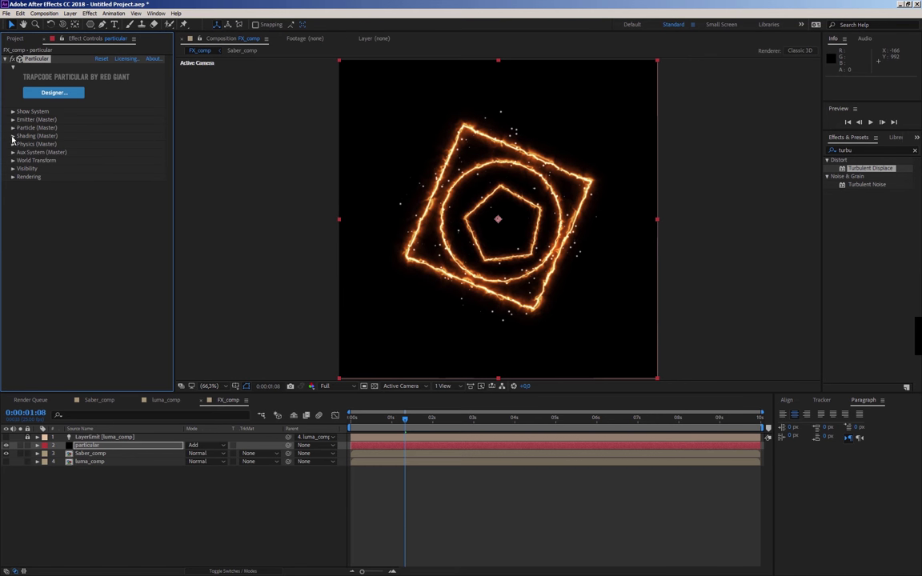
click(12, 136)
click(12, 136)
click(13, 127)
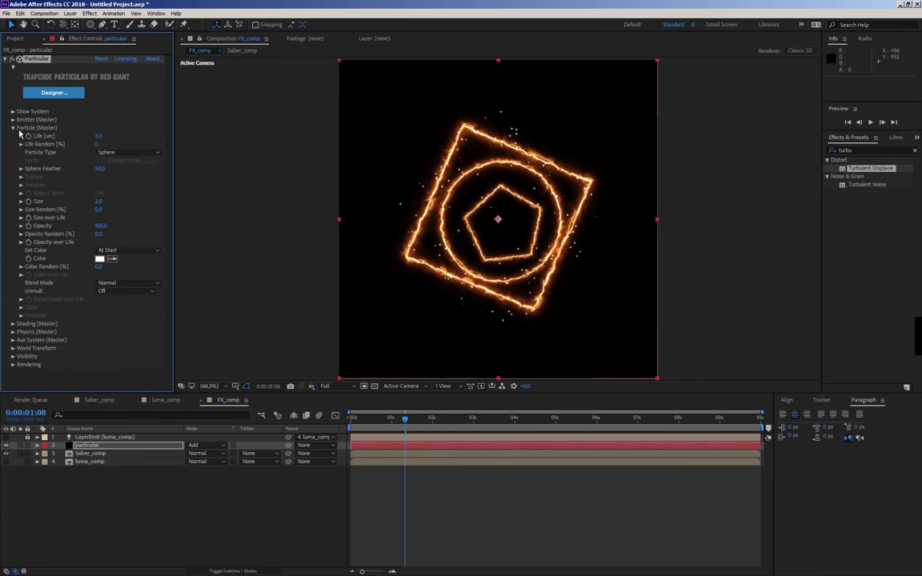
click(98, 136)
text(2)
key(Return)
Set the particles' Set Color option to Over Life
click(100, 258)
click(430, 371)
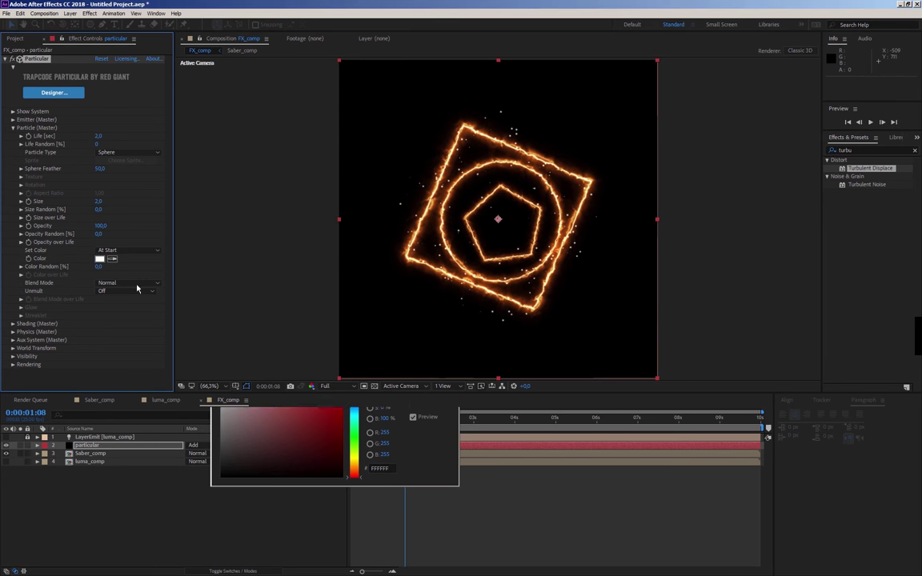
click(127, 251)
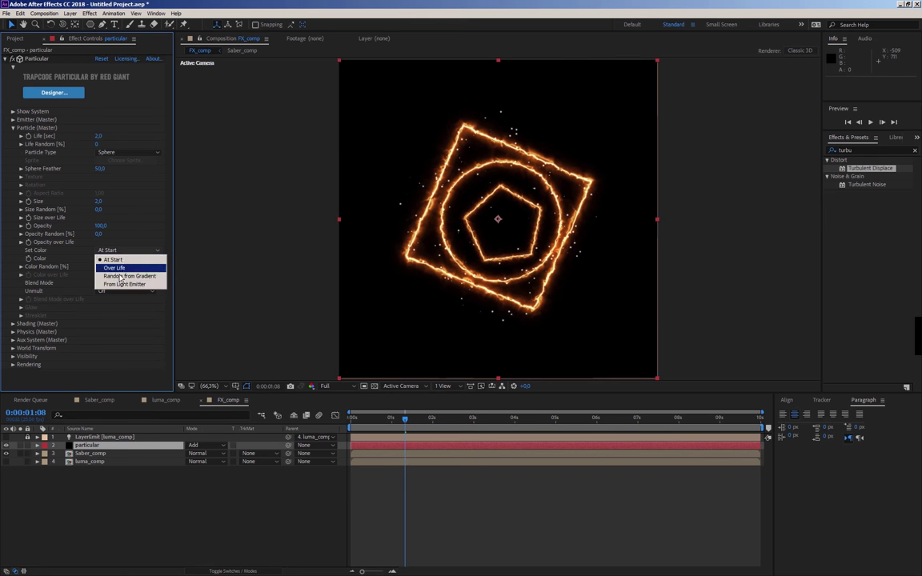
click(108, 267)
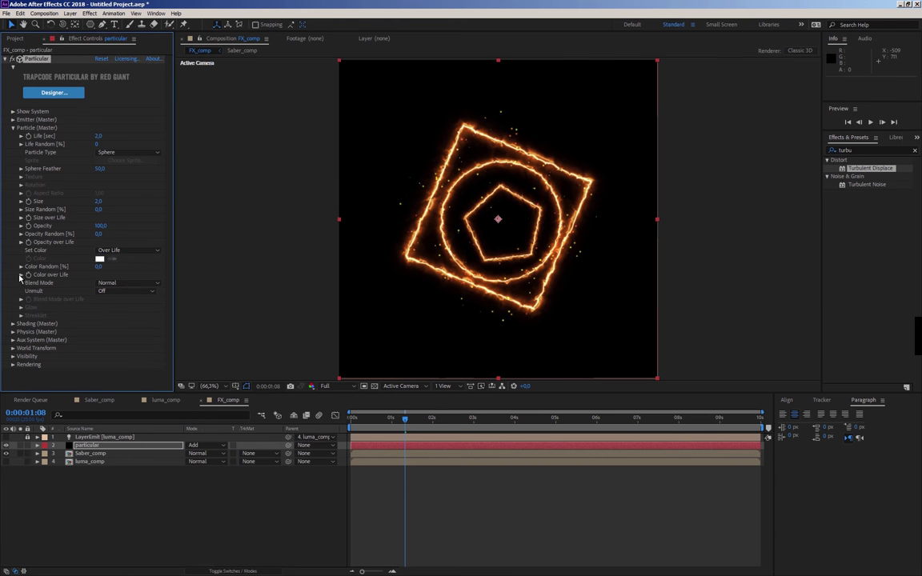
Make the Color over Life ramp run from yellow to red, removing green, and scrub to check
click(20, 275)
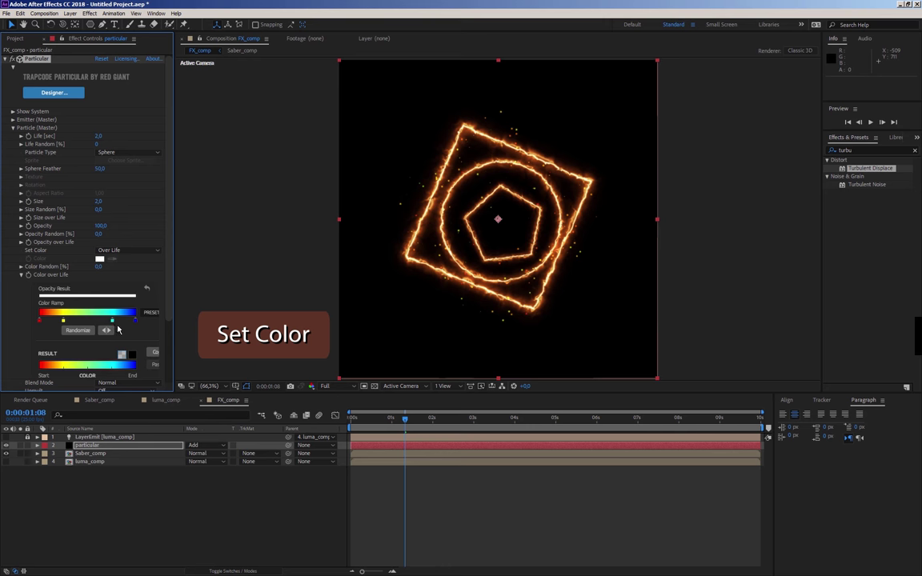
drag(111, 321, 131, 344)
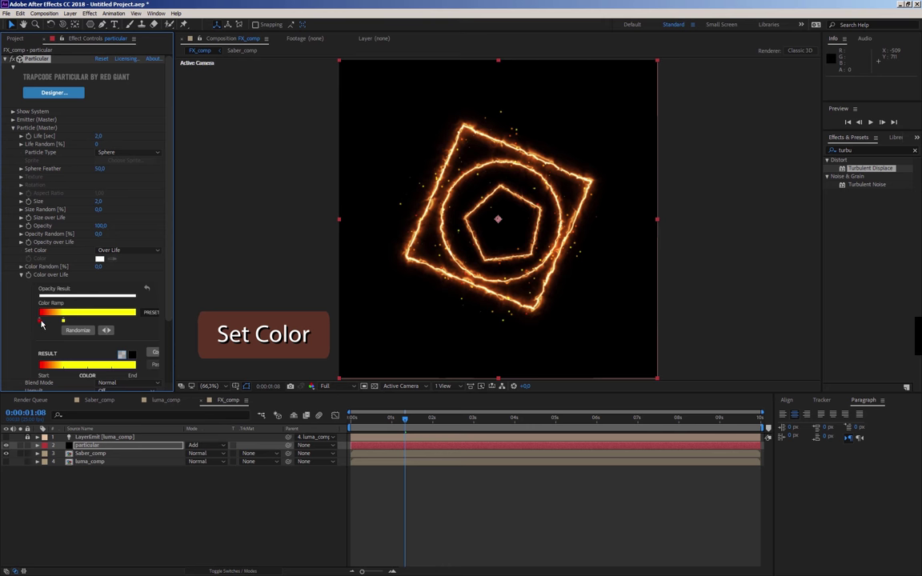
drag(41, 322, 141, 321)
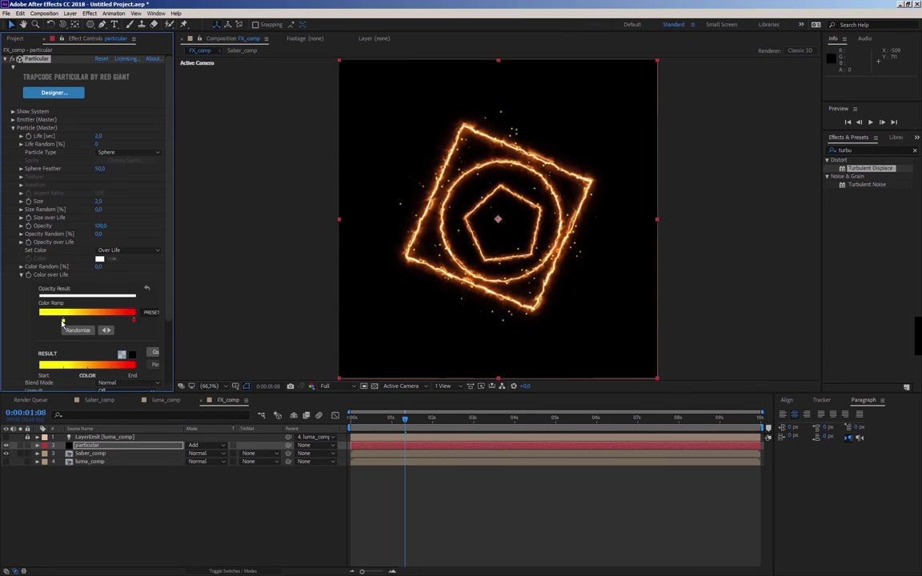
drag(63, 322, 39, 322)
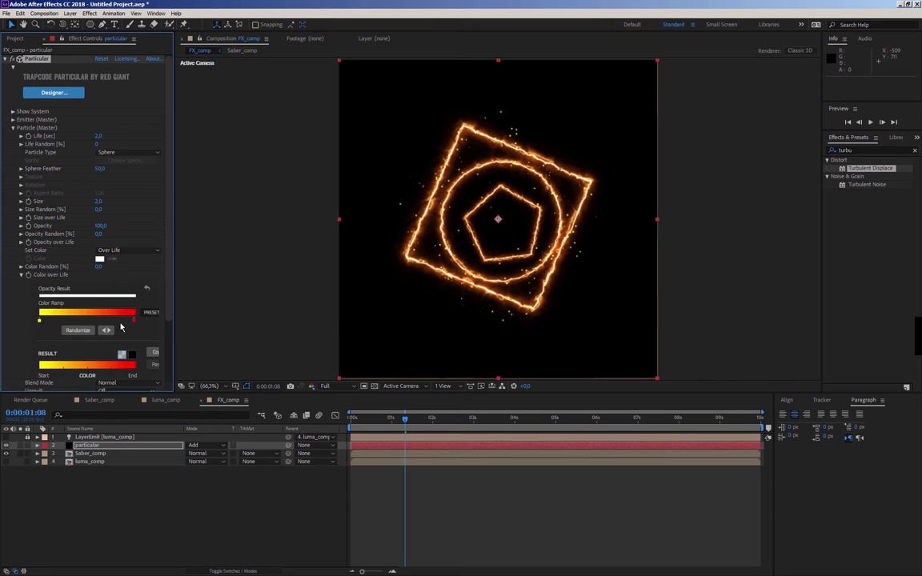
click(365, 419)
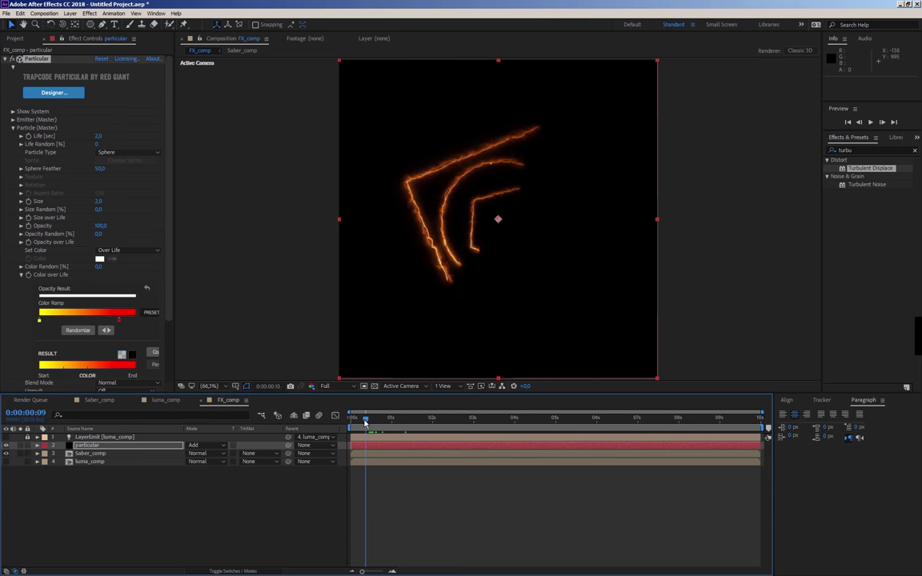
drag(365, 423, 463, 422)
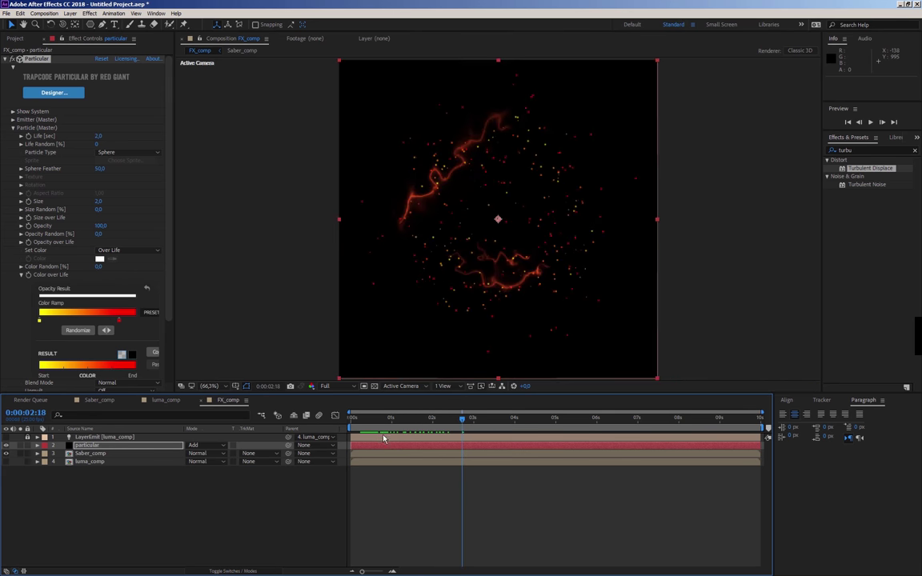
Increase Gravity in Physics so the particles fall downward
click(21, 275)
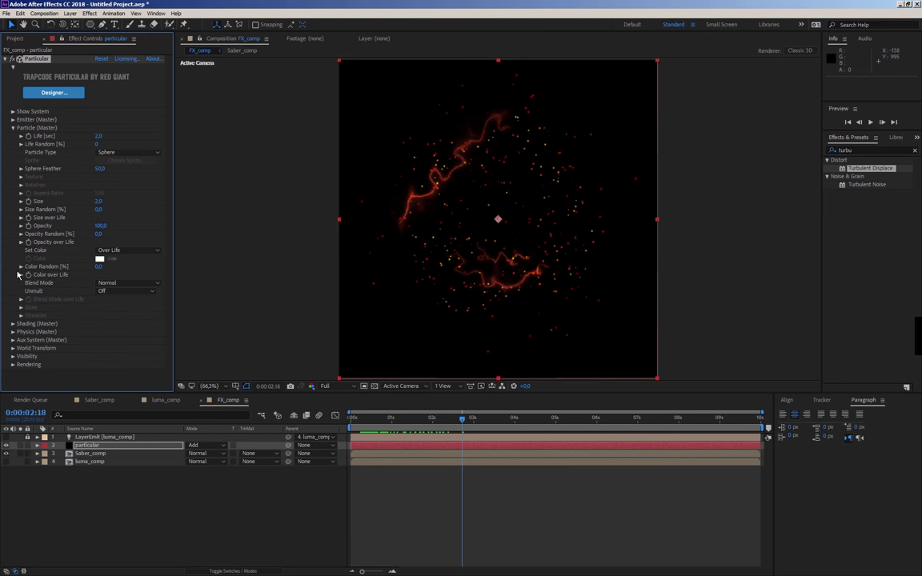
click(21, 243)
click(21, 242)
click(13, 128)
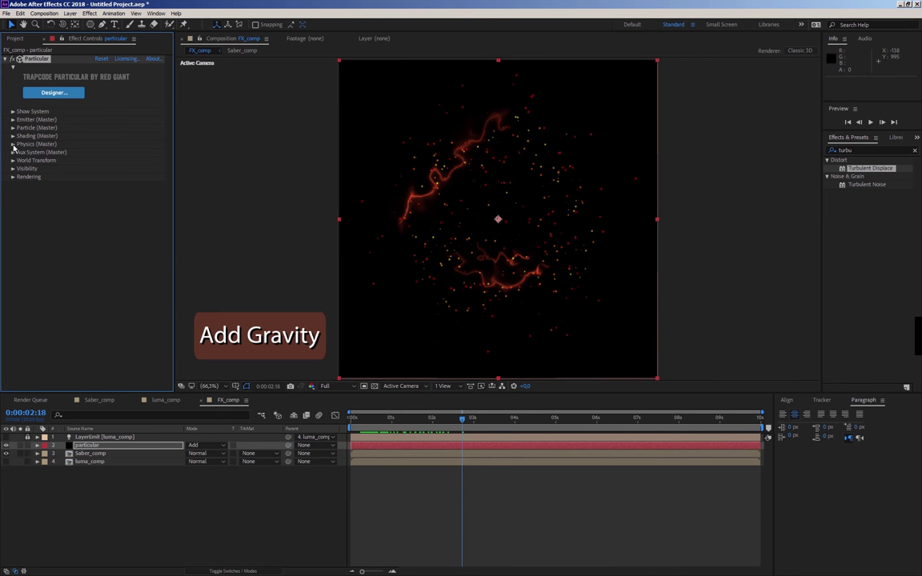
click(13, 145)
mouse_move(98, 161)
mouse_down()
mouse_move(80, 160)
mouse_move(115, 168)
mouse_up()
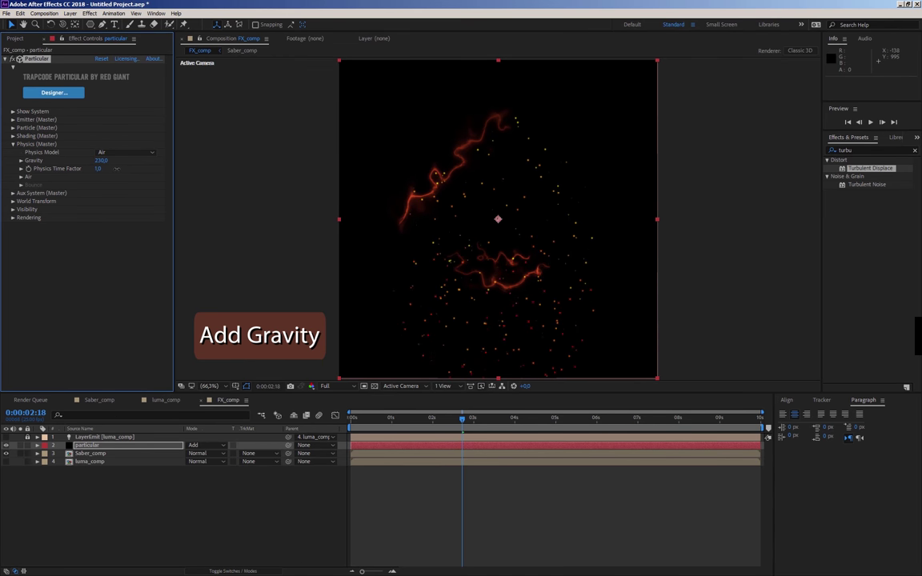
Set particle Life to 1.0 second and preview the falling sparks
click(13, 142)
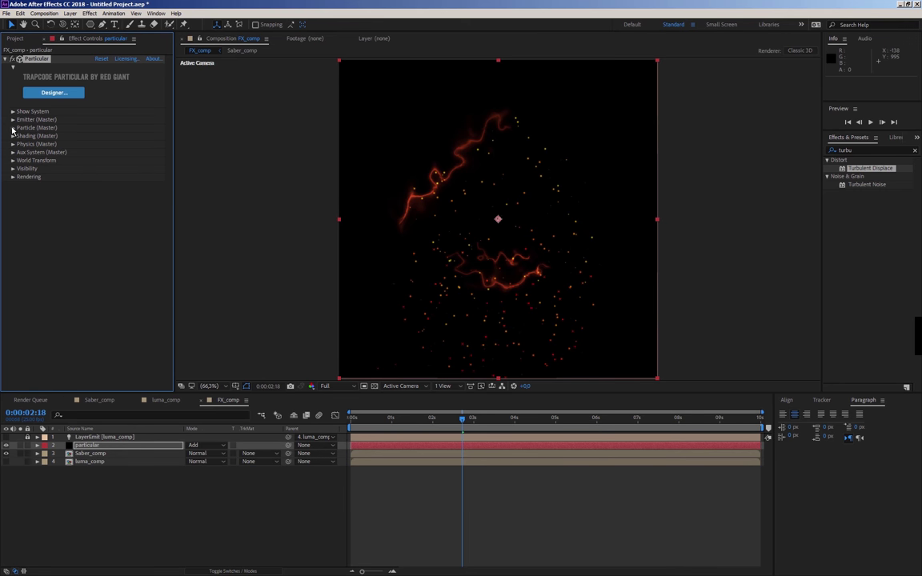
click(13, 128)
click(100, 136)
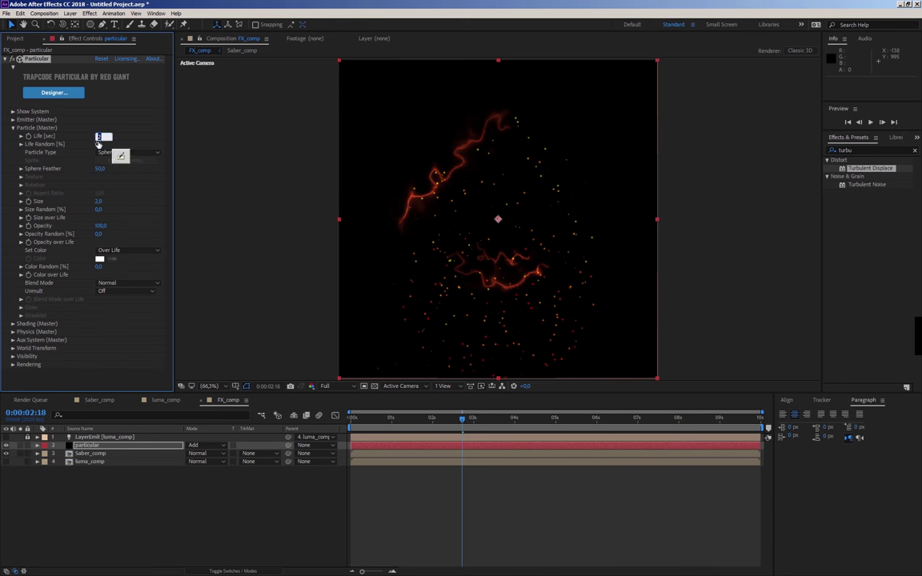
text(0,5)
key(Return)
drag(97, 141, 88, 127)
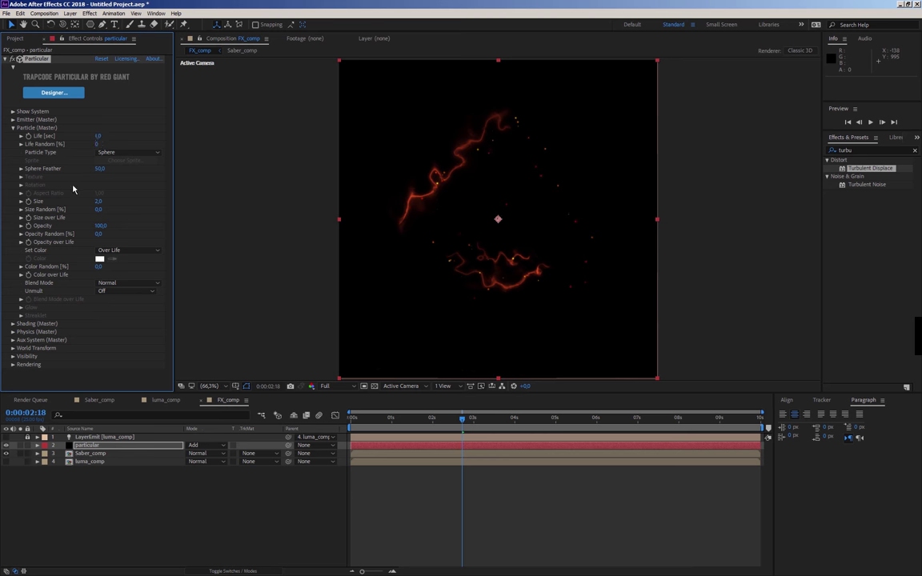
key(space)
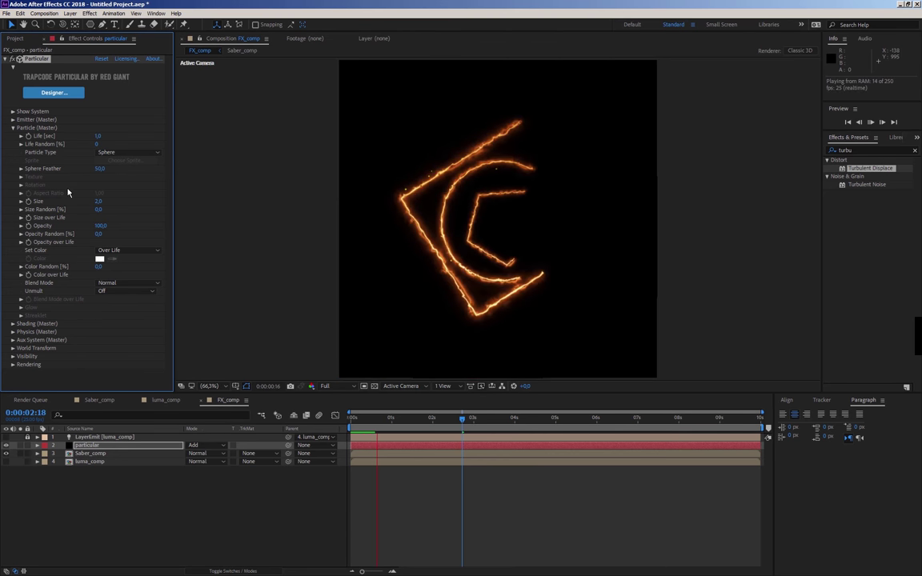
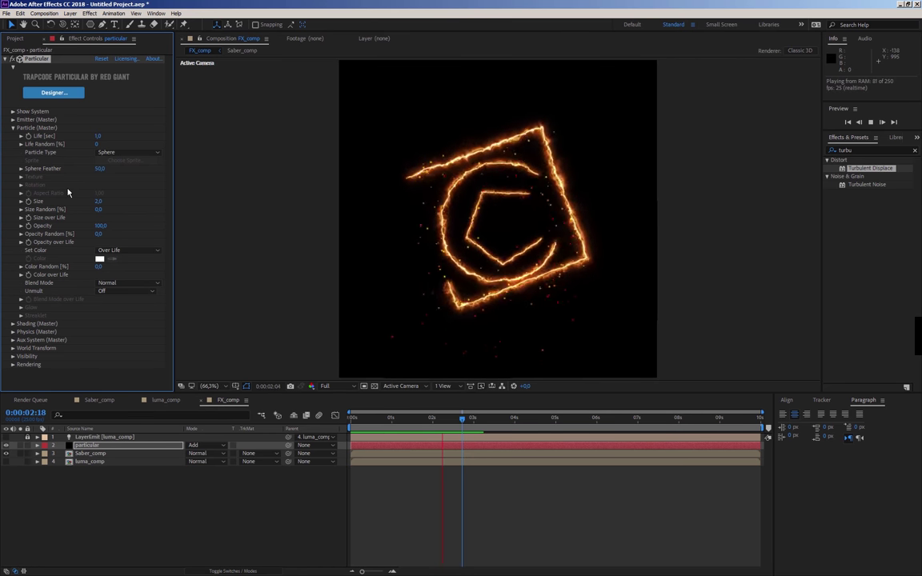
Stop the preview, scrub to the glowing shapes and check the Emitter's 1000 Particles/sec rate
key(space)
drag(362, 417, 417, 414)
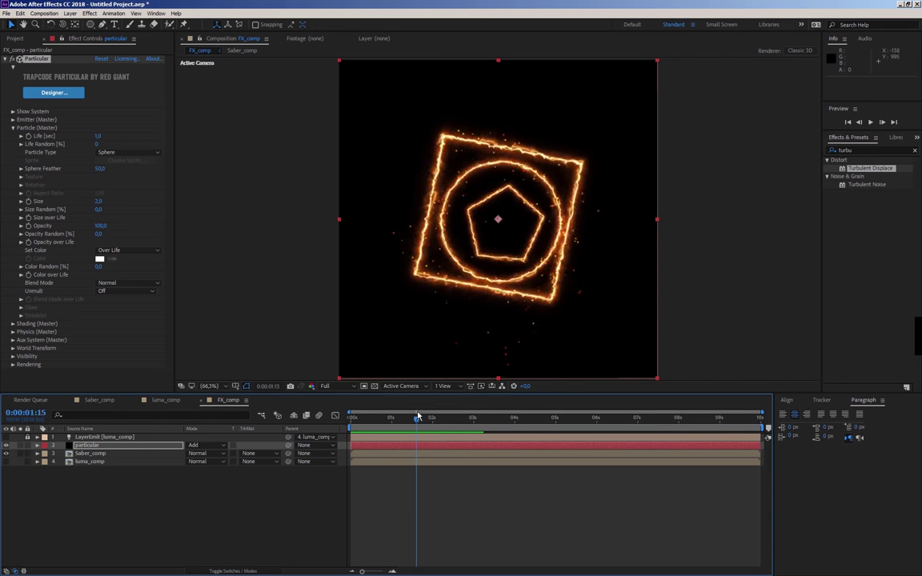
click(13, 128)
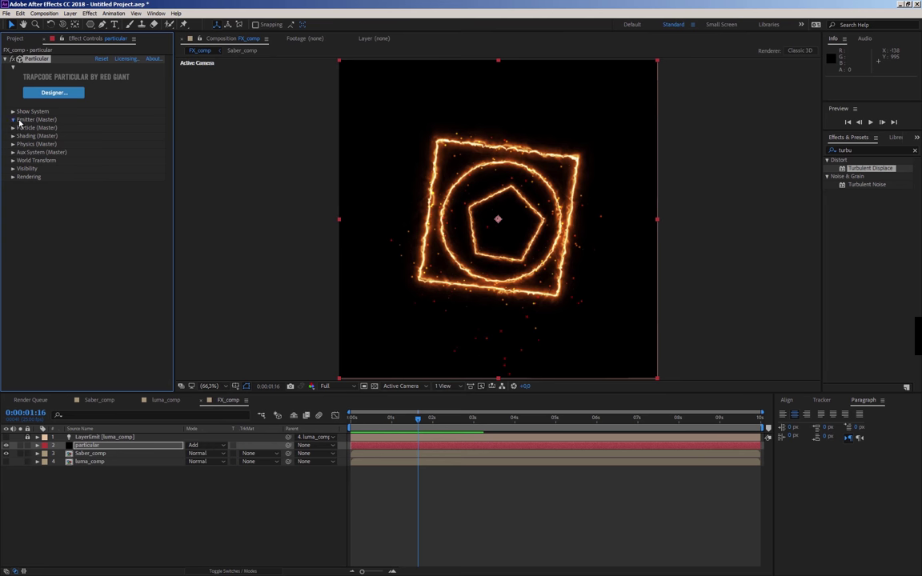
click(12, 119)
click(97, 137)
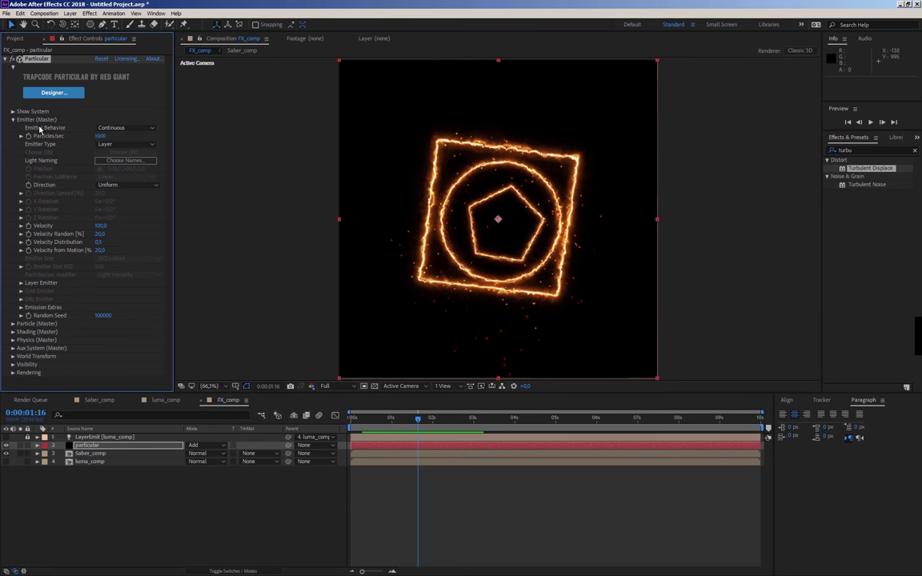
click(13, 119)
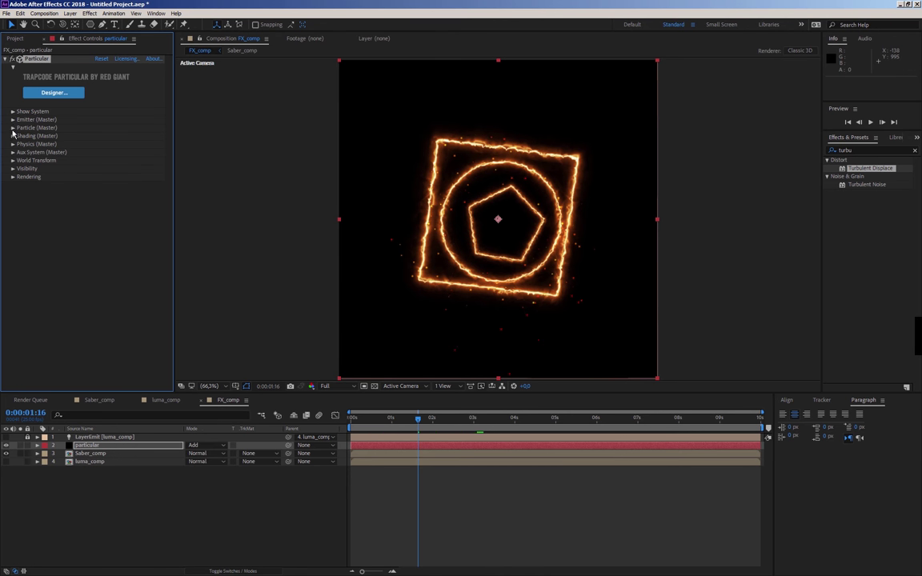
Raise Particle (Master) Size Random to 60% so the sparks vary in size
click(13, 128)
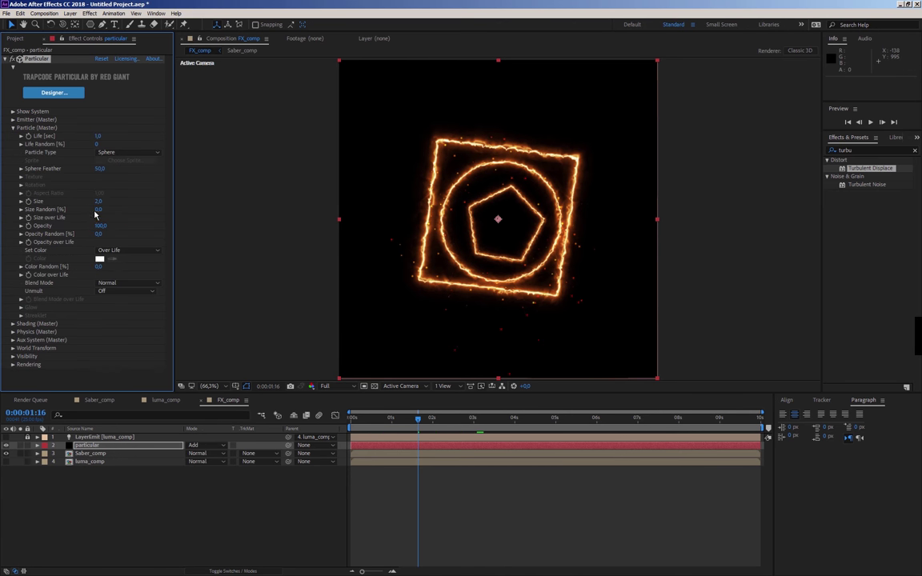
drag(97, 209, 133, 209)
click(12, 128)
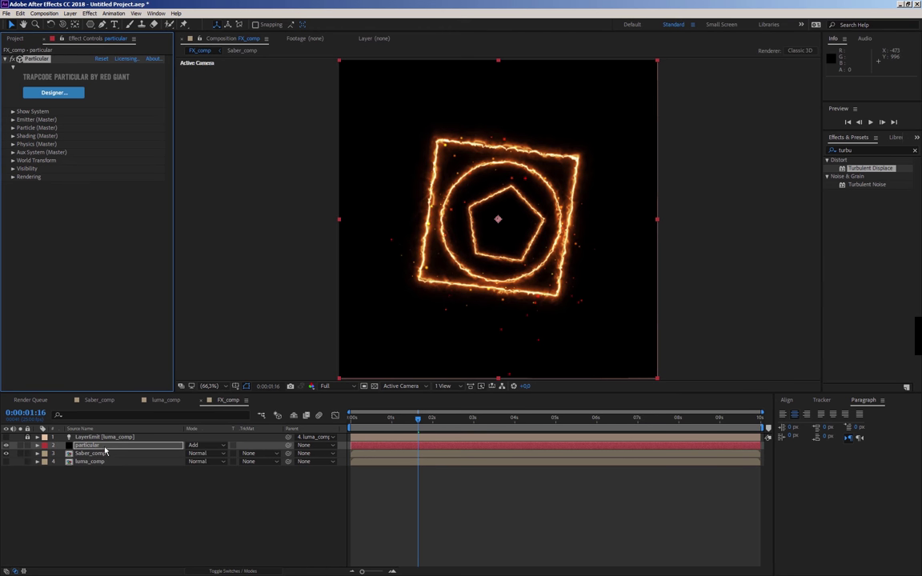
Enable motion blur for the composition and the particular layer
key(Return)
click(320, 416)
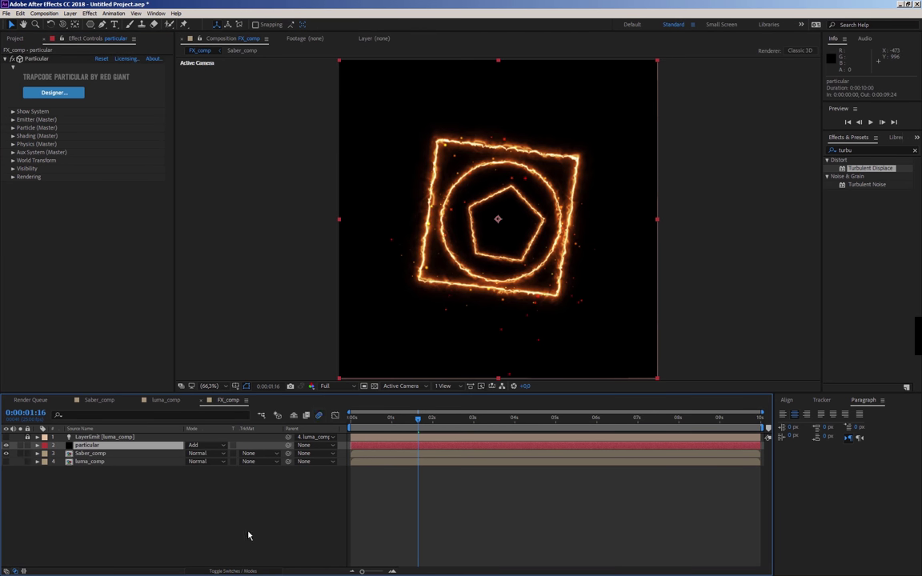
key(F4)
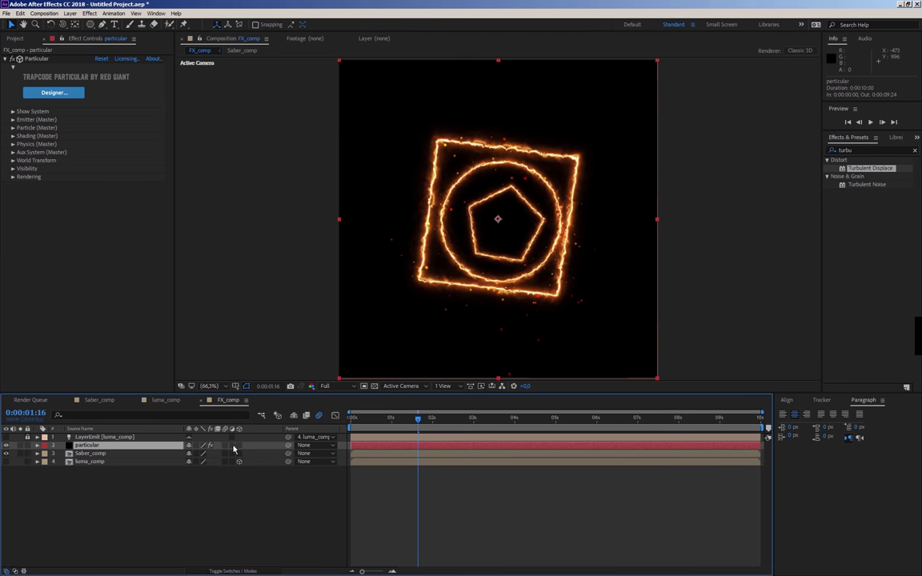
click(225, 445)
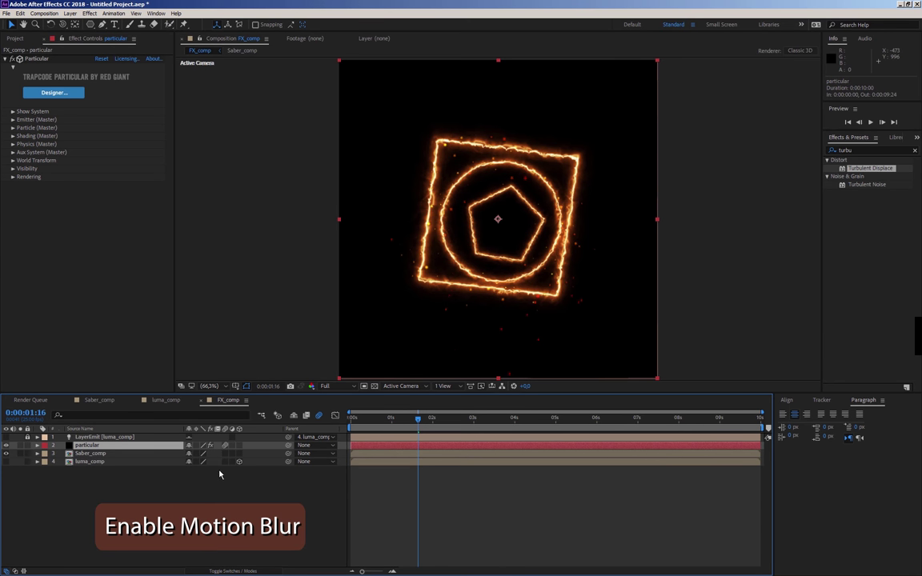
Set Physics (Master) Gravity to 300 and preview the animation
click(12, 128)
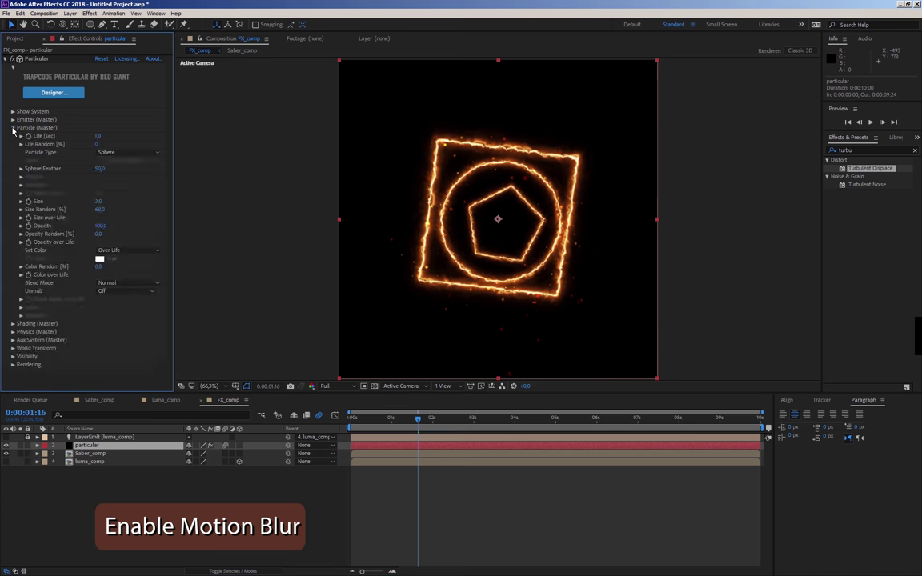
click(12, 128)
click(12, 144)
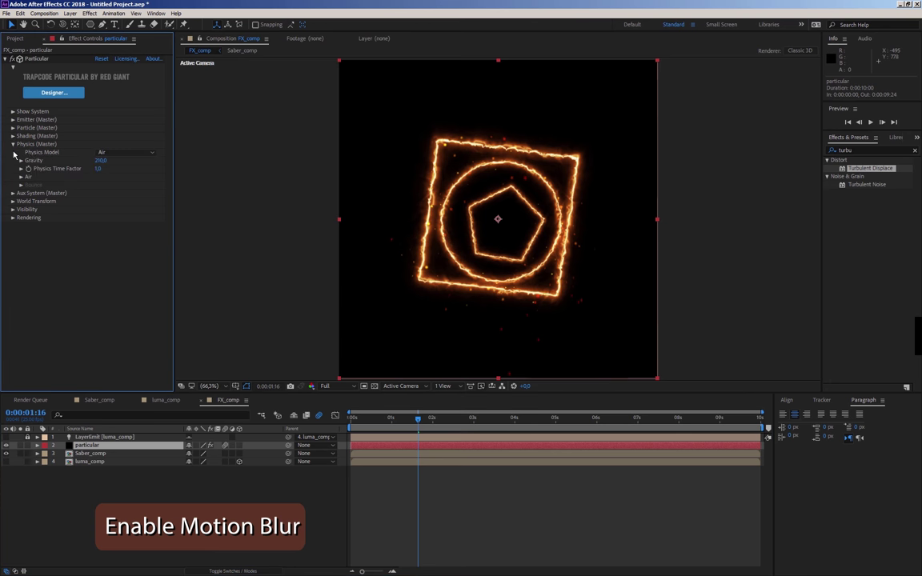
click(100, 161)
text(300)
key(Return)
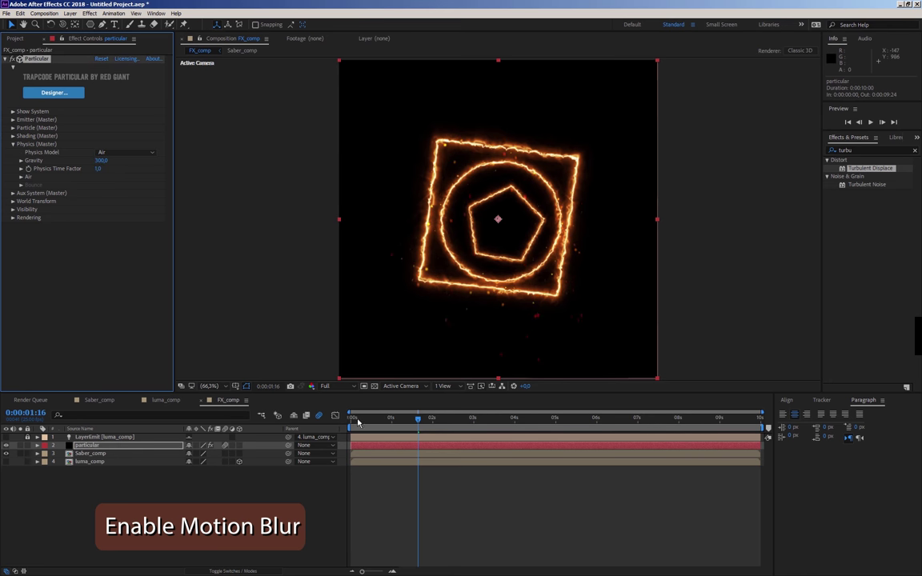
key(space)
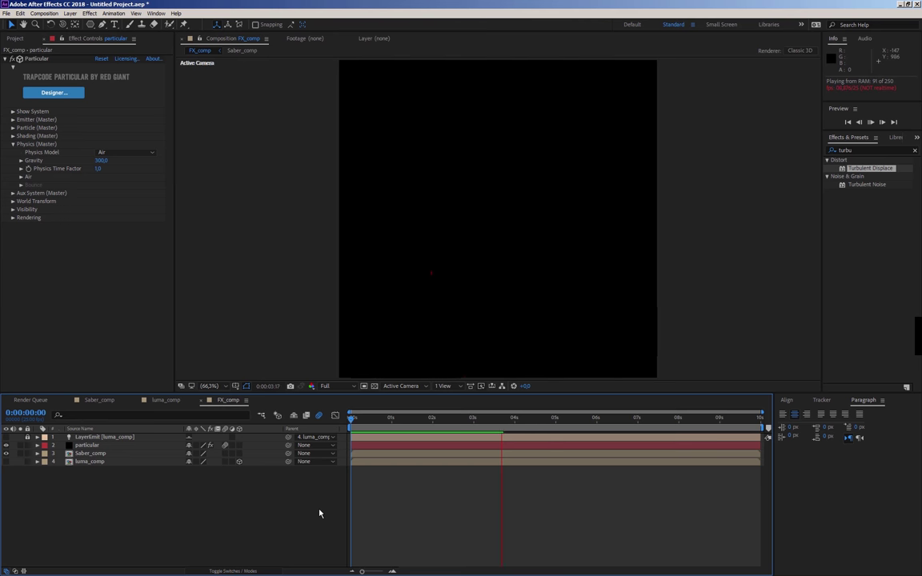
Review the preview, change Gravity from 300 to 500, and scrub to check the falling sparks
key(space)
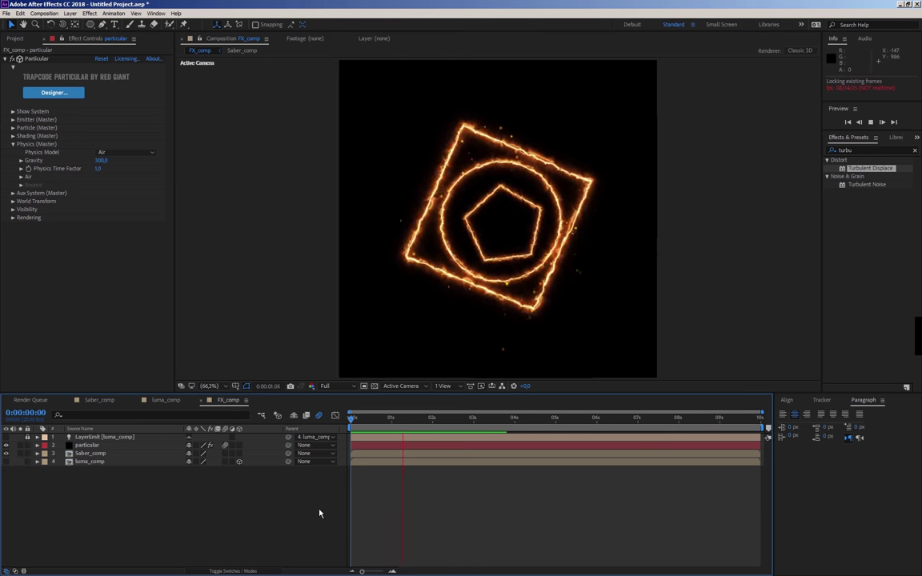
key(space)
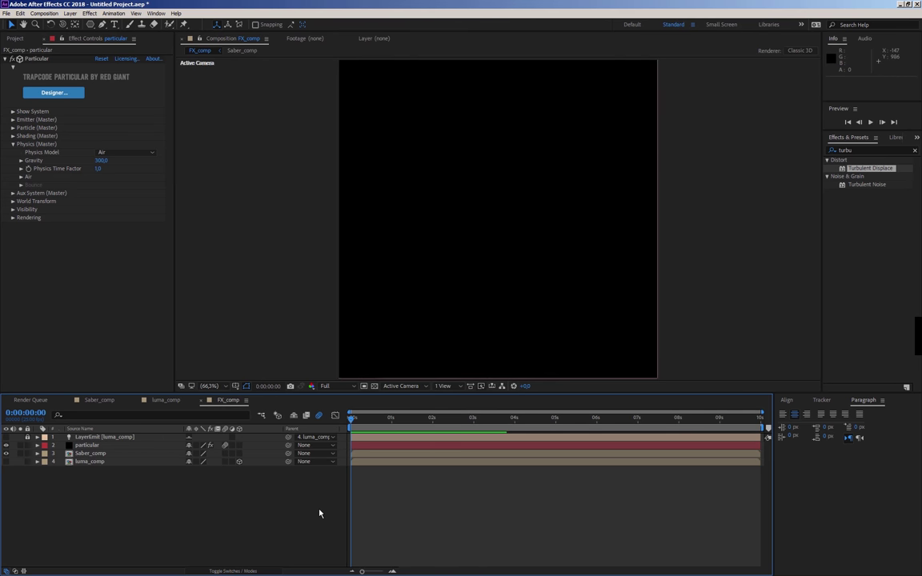
drag(356, 418, 417, 419)
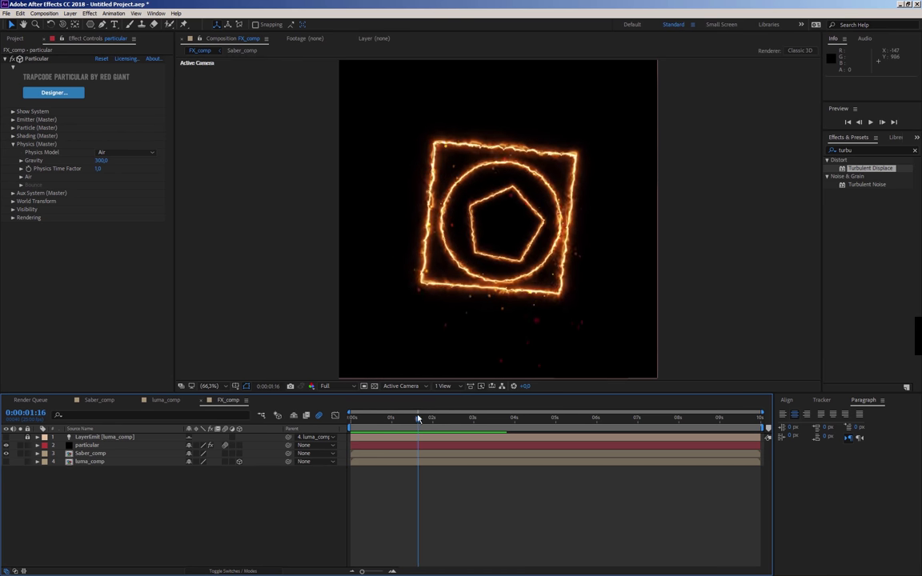
click(101, 161)
text(500)
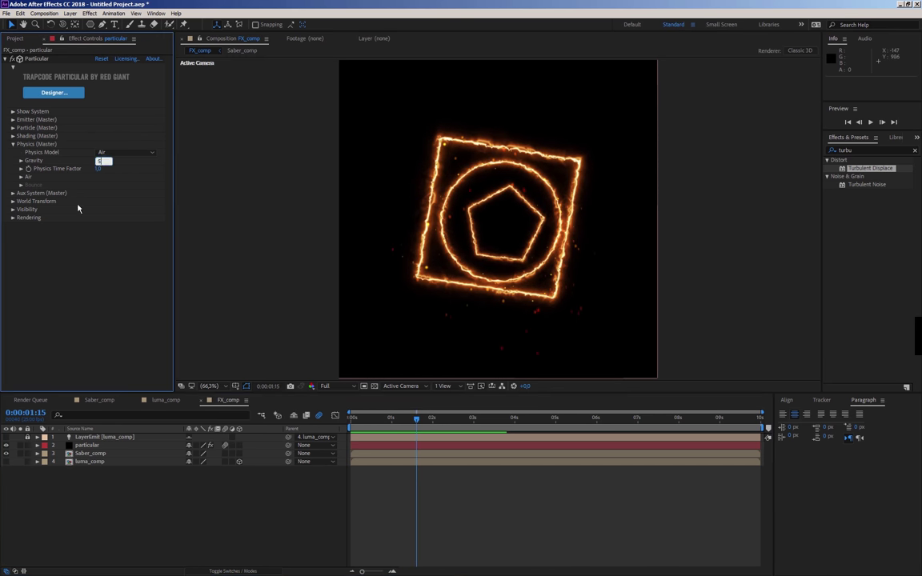
click(401, 445)
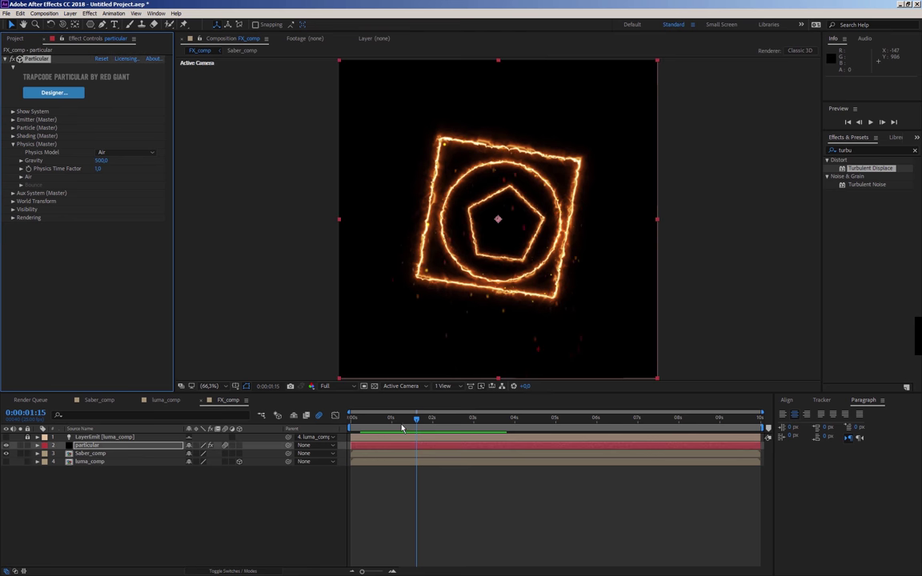
mouse_move(402, 419)
mouse_down()
mouse_move(389, 419)
mouse_move(439, 426)
mouse_move(430, 422)
mouse_up()
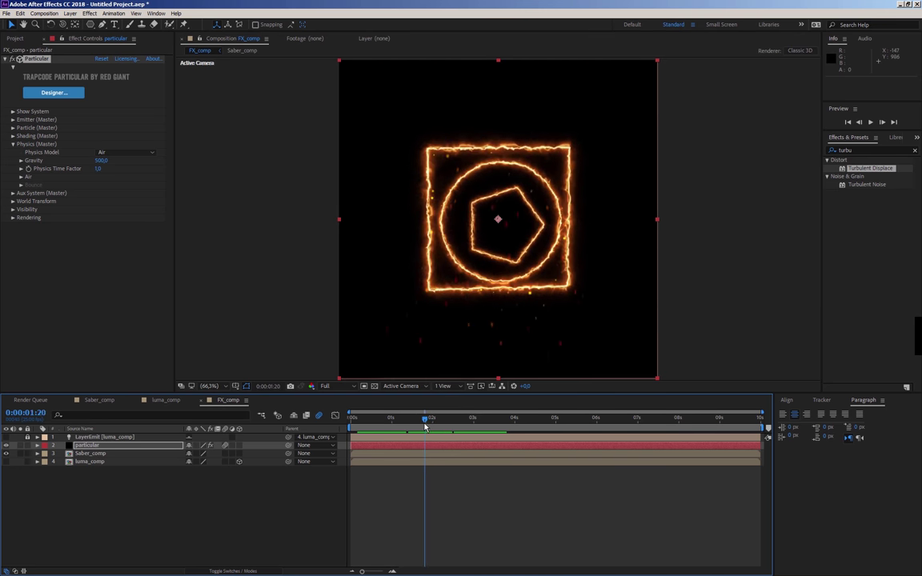
Set the Color over Life ramp's left stop to pale orange (about FFDA80) instead of yellow
click(13, 144)
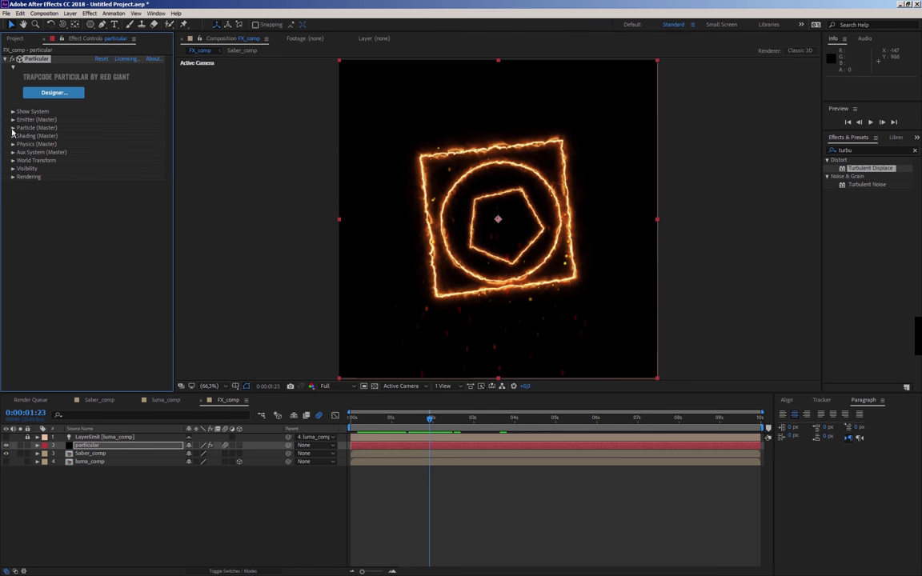
click(12, 128)
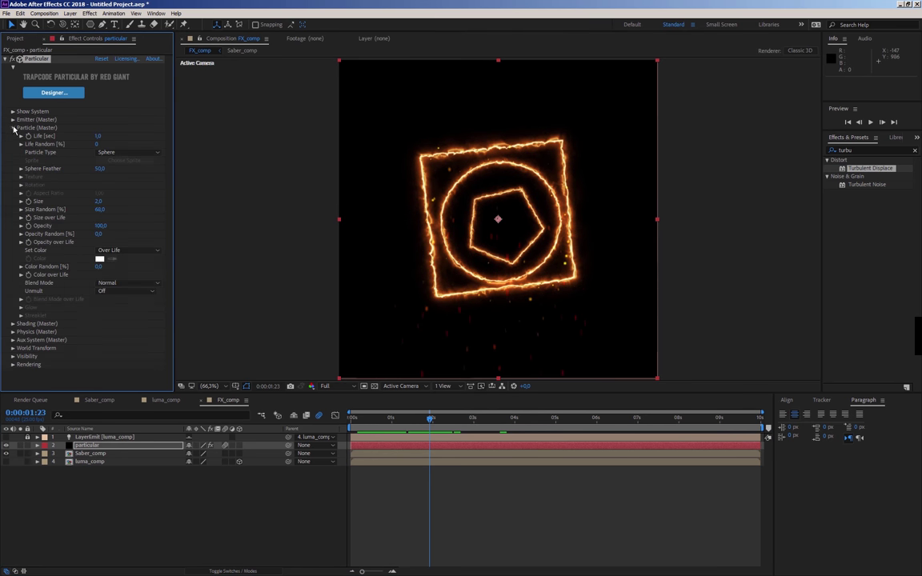
click(21, 266)
click(20, 267)
click(21, 275)
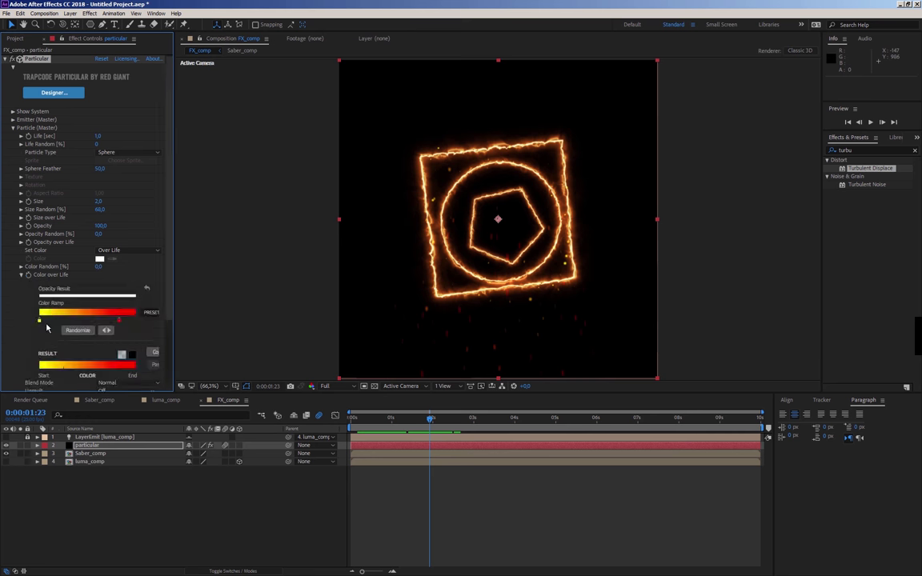
double_click(39, 321)
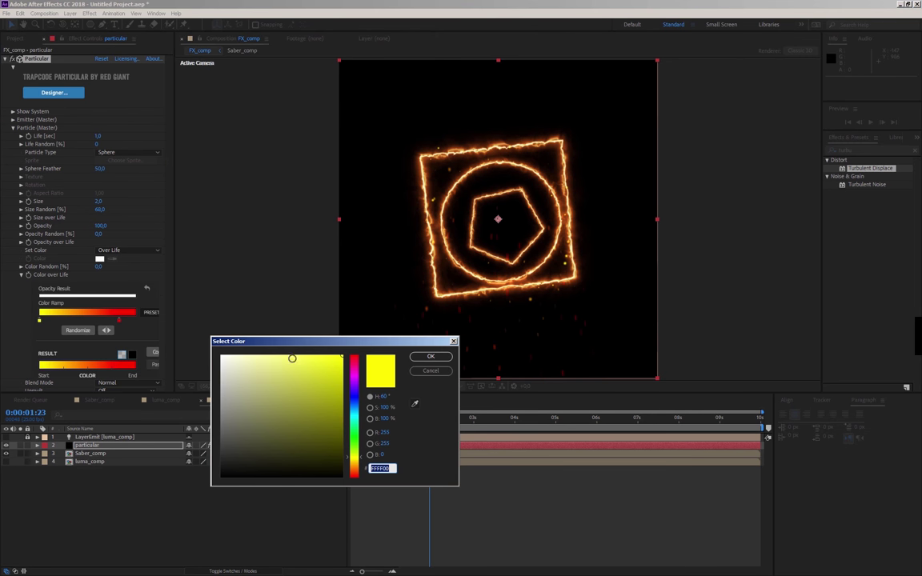
click(352, 464)
click(267, 355)
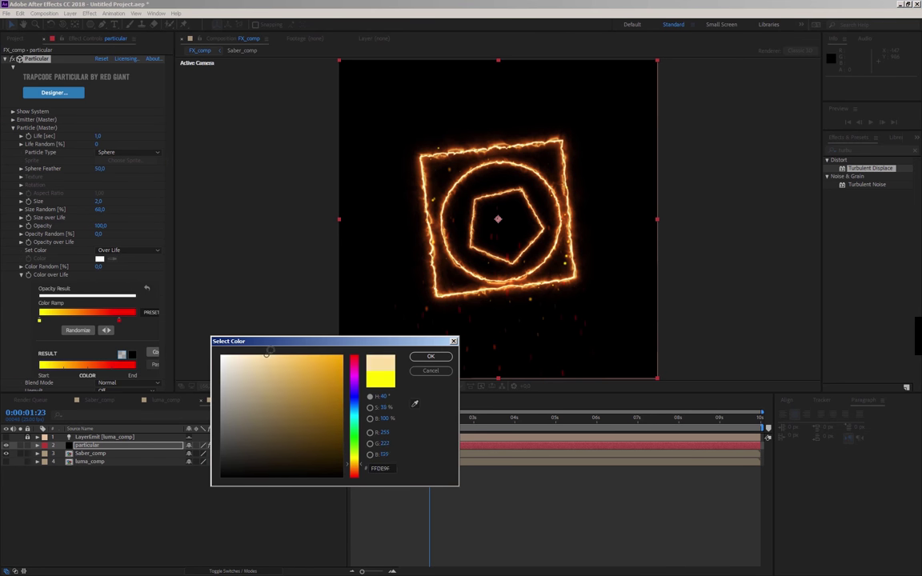
drag(358, 464, 353, 467)
click(424, 360)
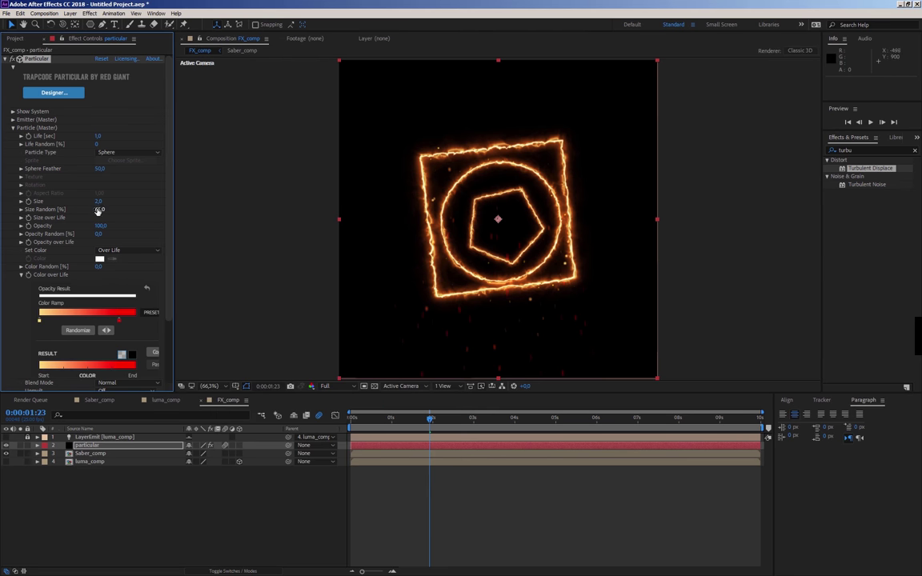
Collapse the Particular settings, scrub back, and duplicate the particular layer with Ctrl+D
click(12, 128)
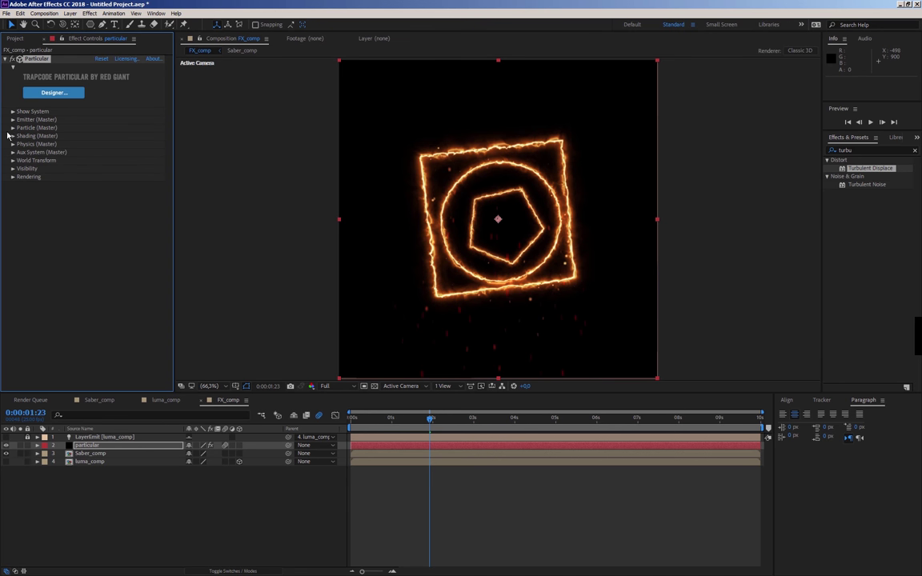
click(5, 60)
mouse_move(378, 418)
mouse_down()
mouse_move(454, 432)
mouse_move(339, 436)
mouse_move(434, 428)
mouse_up()
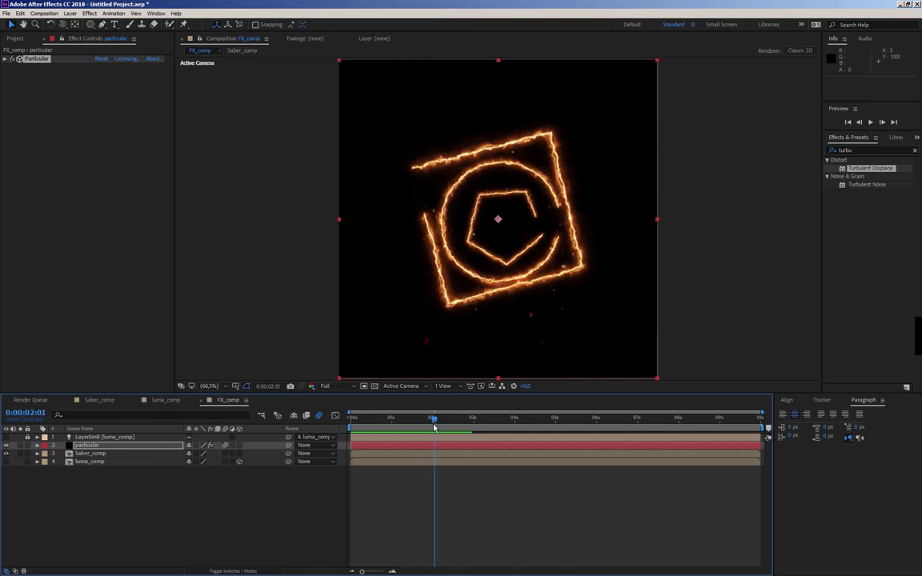
click(83, 445)
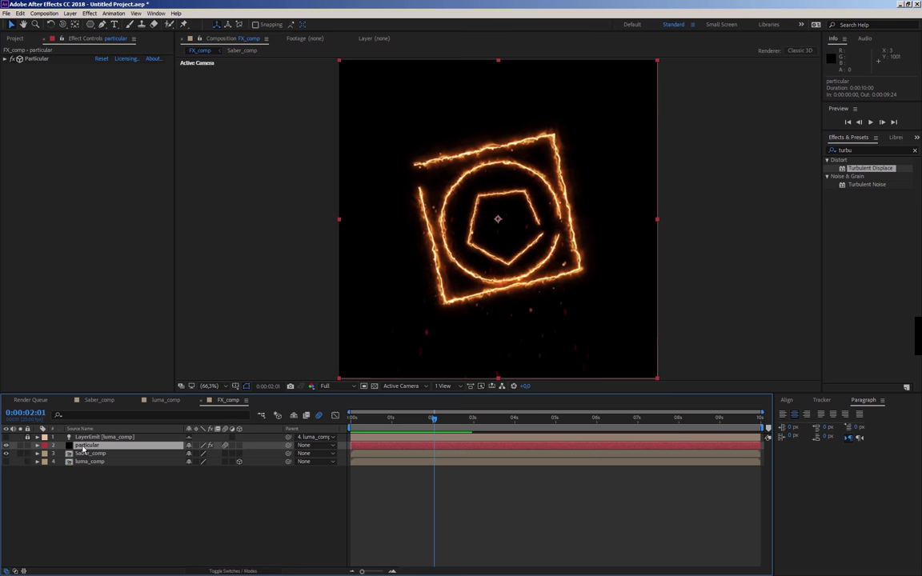
key(ctrl+d)
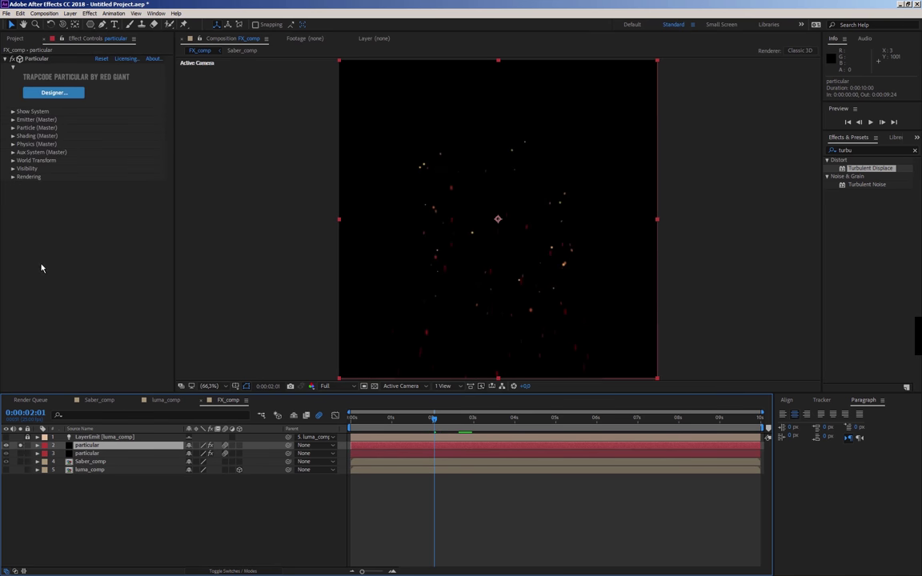
Set the copy's Physics Gravity to 0 and its particle Size to 1
click(13, 144)
click(102, 161)
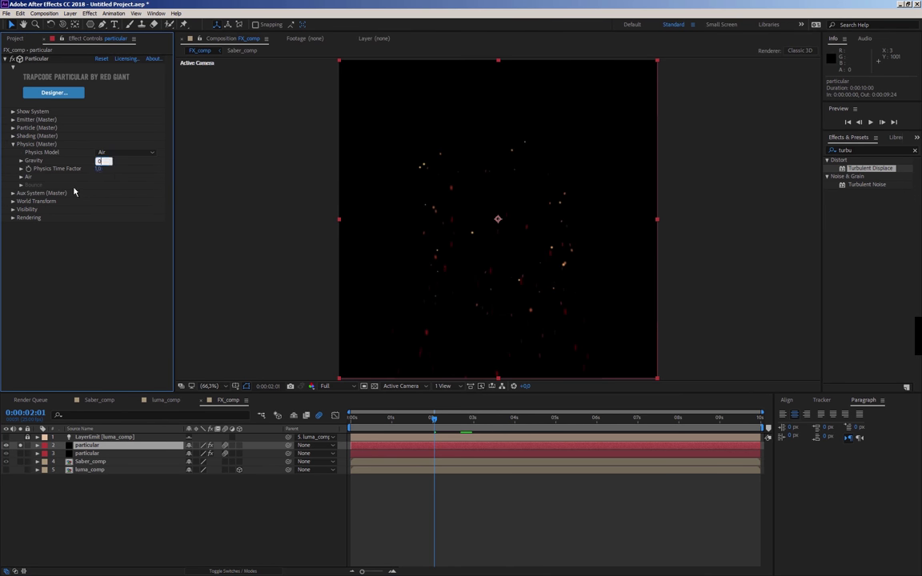
key(Return)
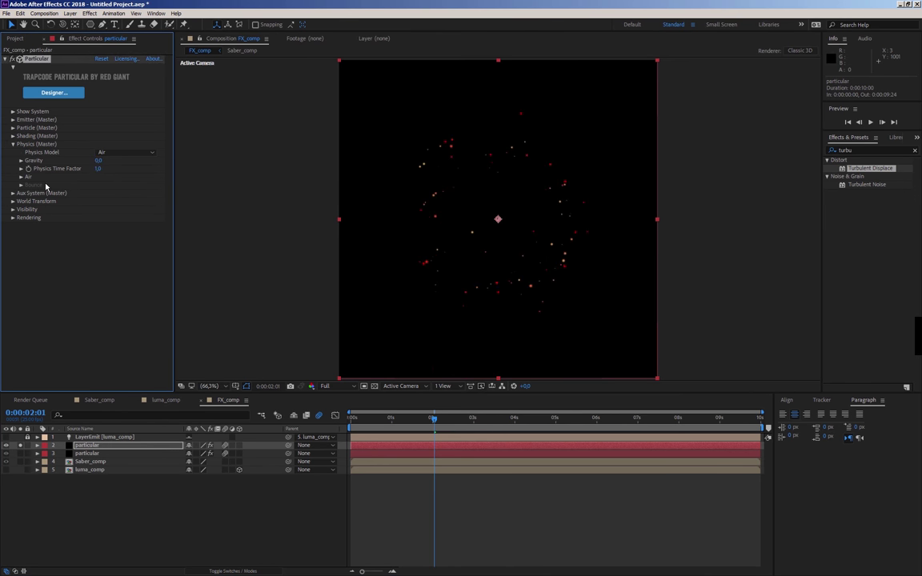
click(13, 128)
scroll(40, 141, down, 1)
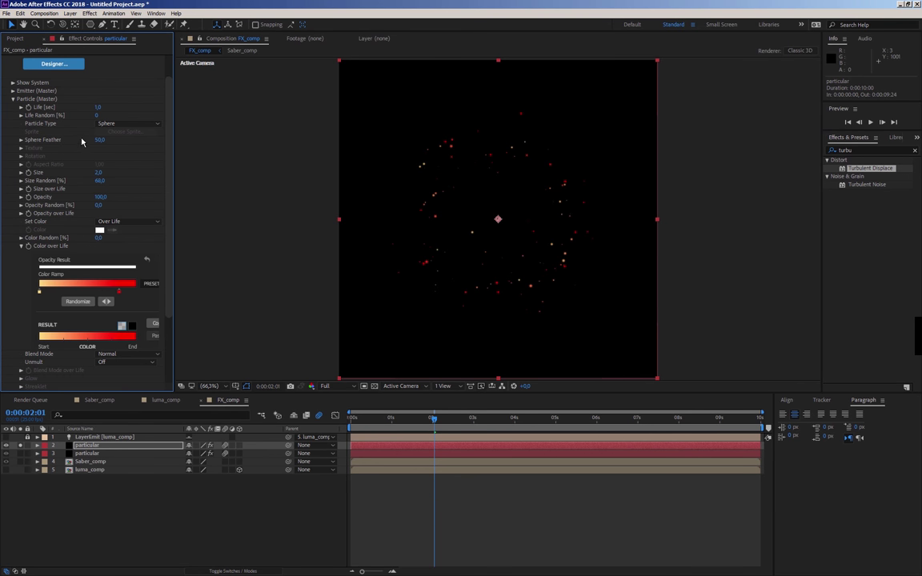
click(96, 173)
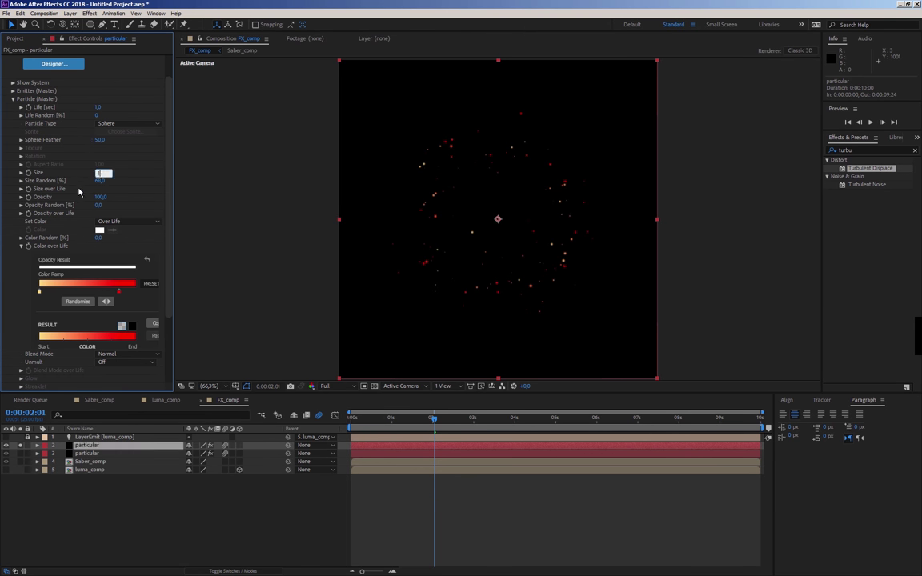
key(Return)
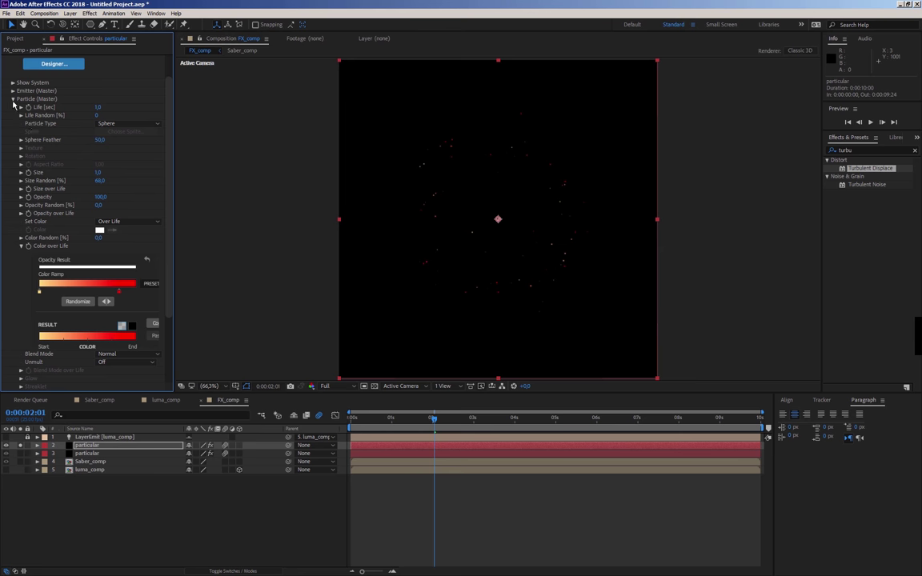
click(12, 98)
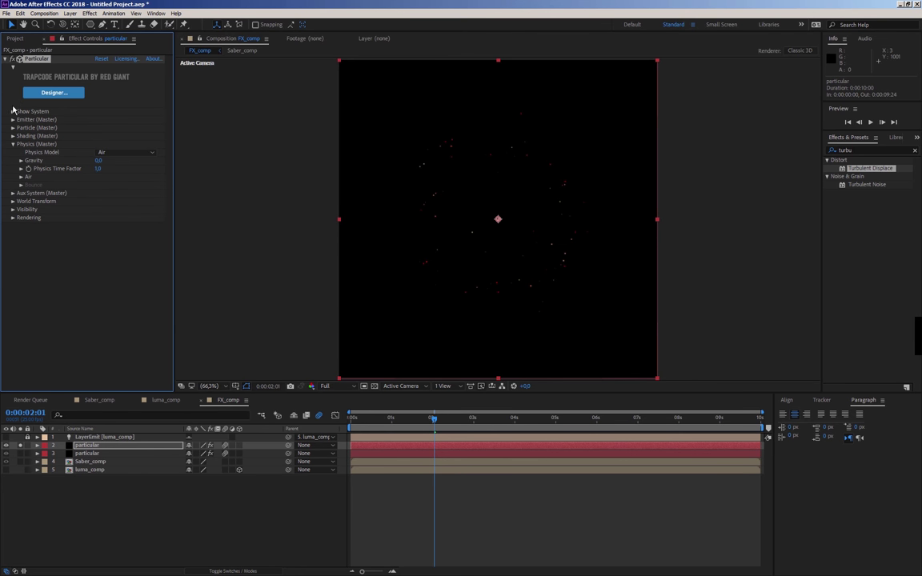
Raise Air > Turbulence Field Affect Position to 32
click(21, 176)
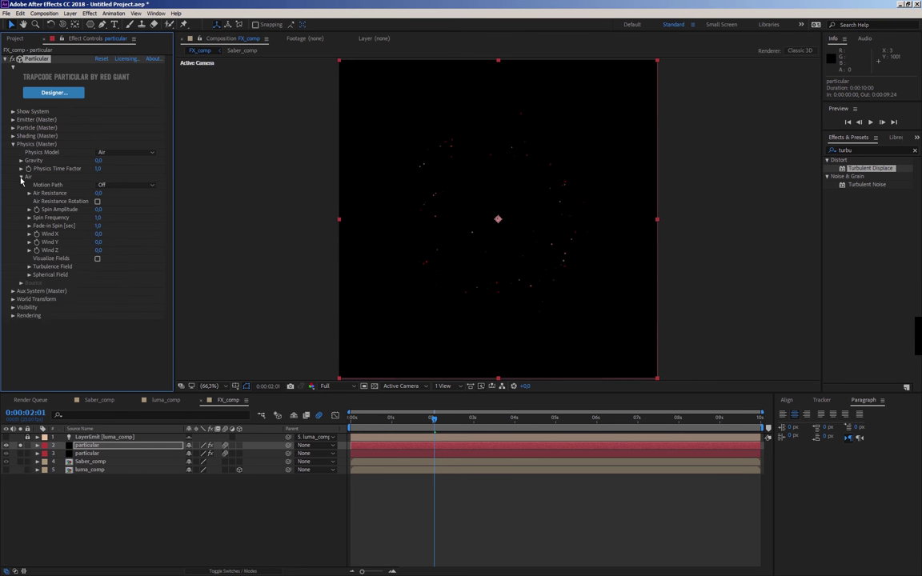
click(30, 267)
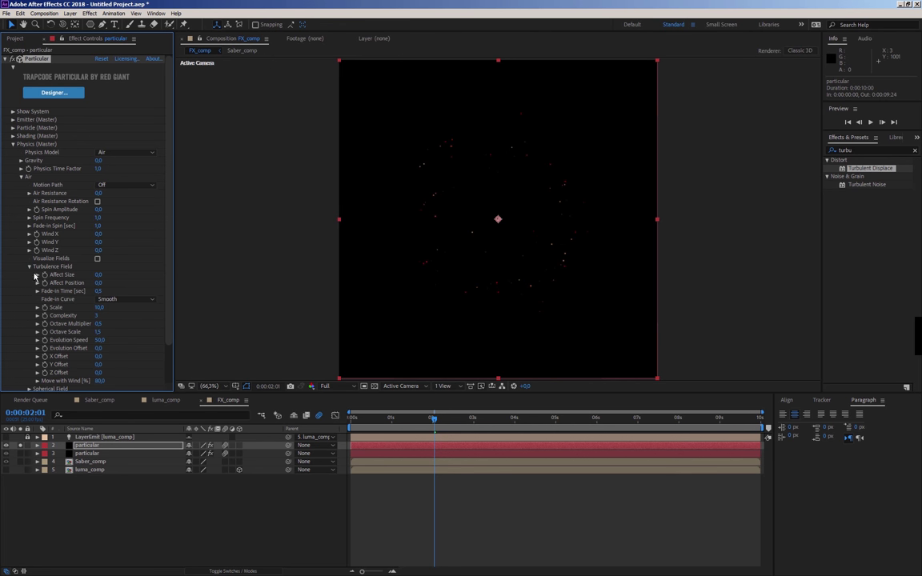
drag(100, 283, 194, 282)
click(13, 144)
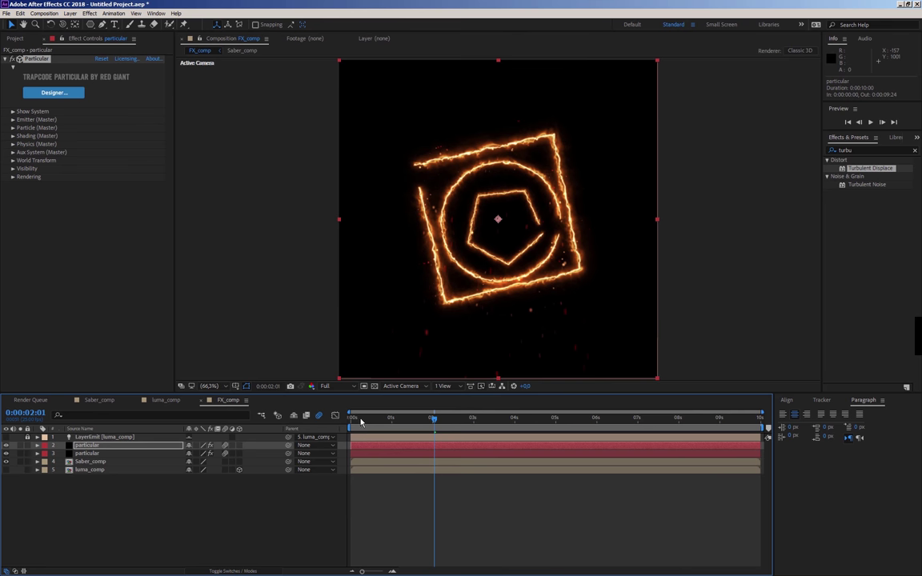
Switch the timeline to show layer blending modes and scrub to the drawn shapes
drag(360, 421, 347, 423)
click(237, 570)
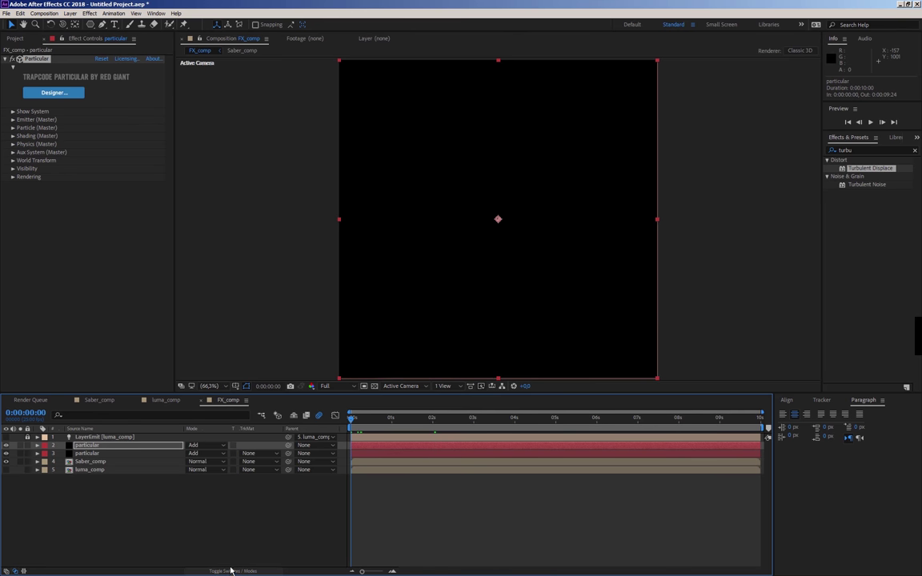
drag(357, 419, 508, 429)
Play the FX_comp preview from the start, replaying it to watch the sparks
key(space)
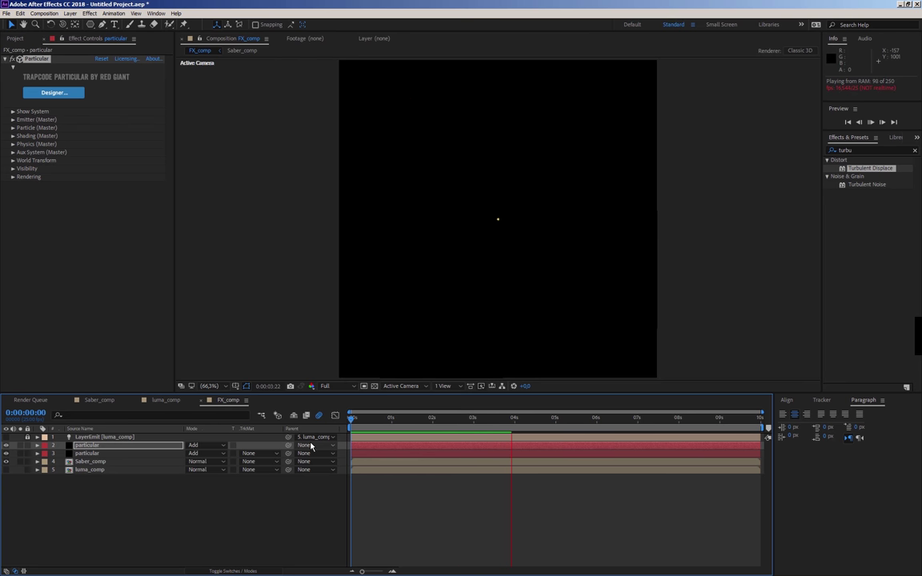
key(space)
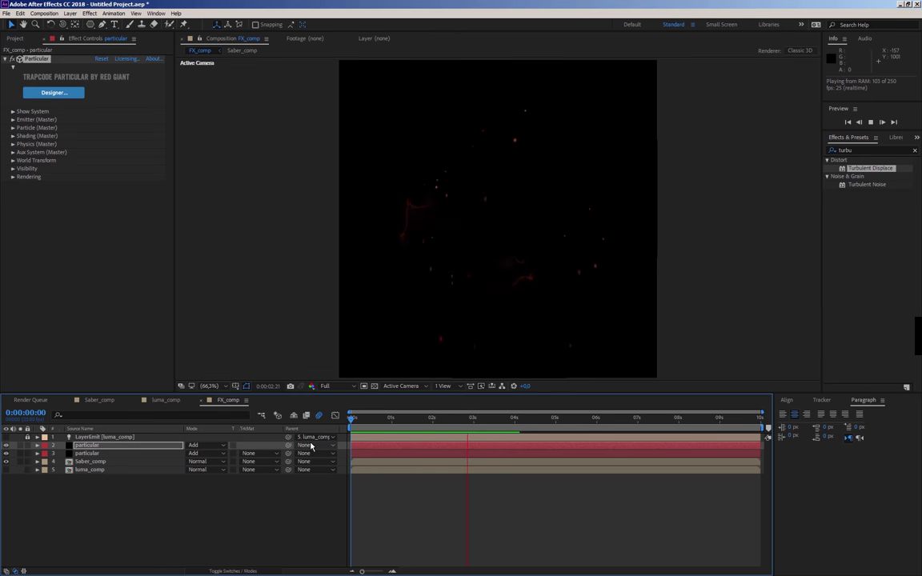
key(space)
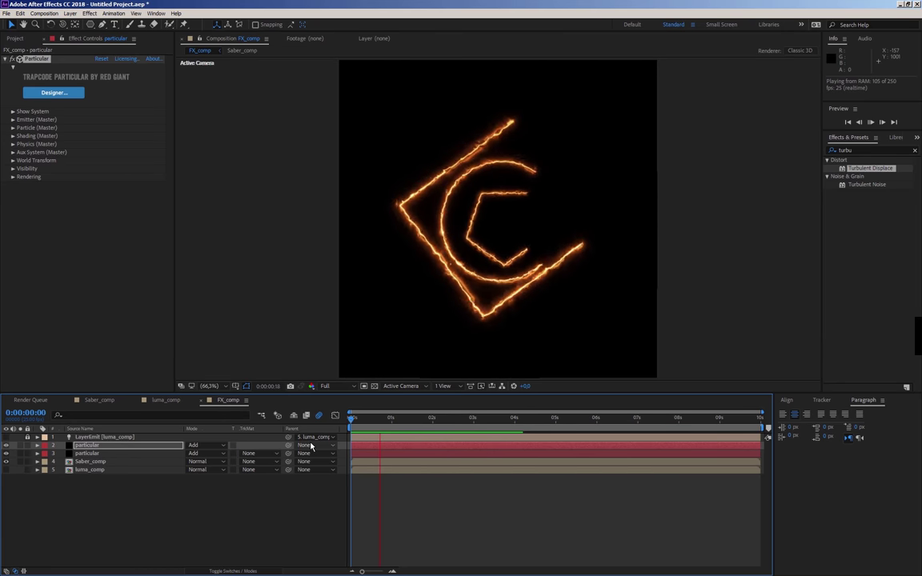